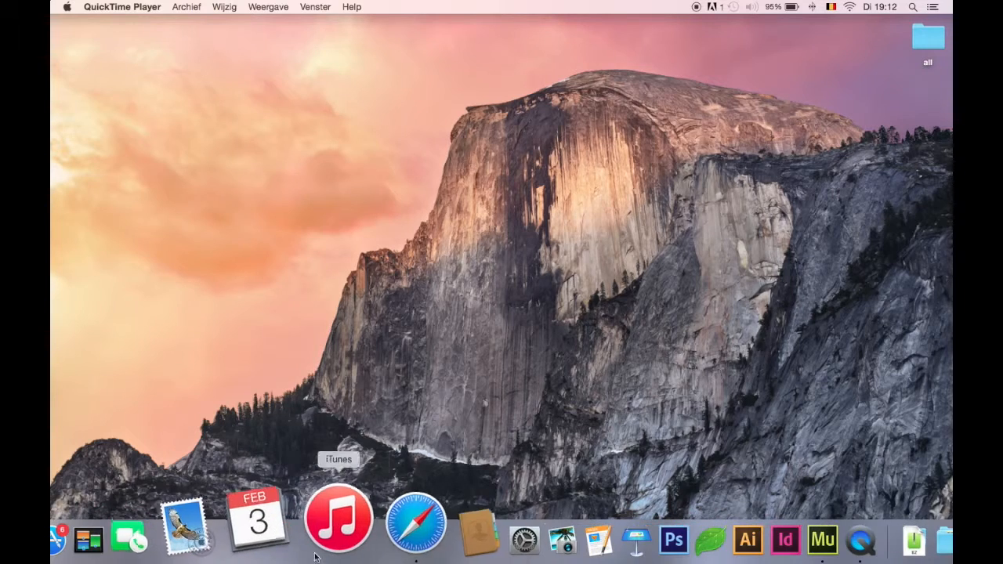
Step: Switch to Safari, view the Contact page of the impressing.be design team site as a reference, and minimise the browser
{"action": "left_click", "coordinate": [364, 539]}
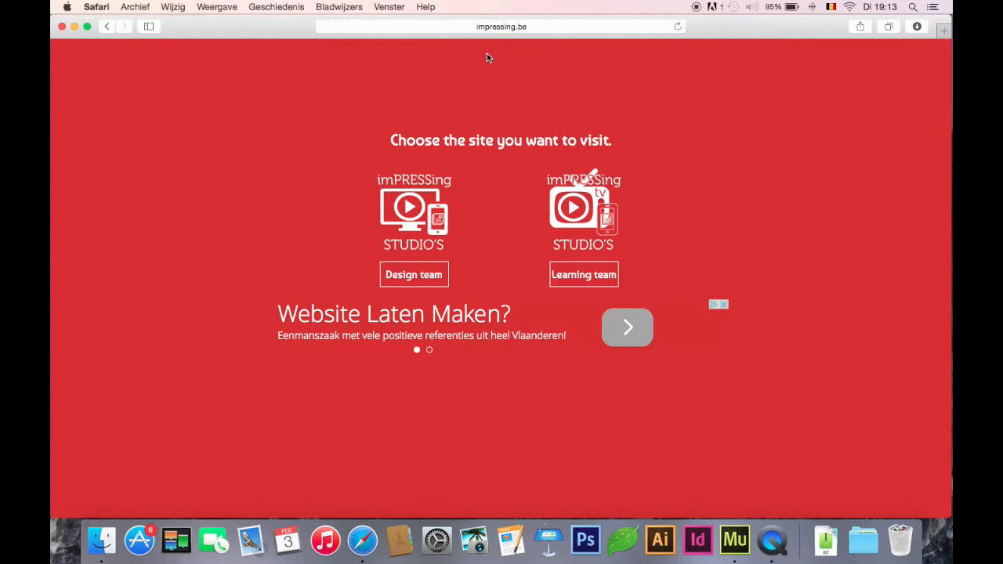
{"action": "left_click", "coordinate": [430, 284]}
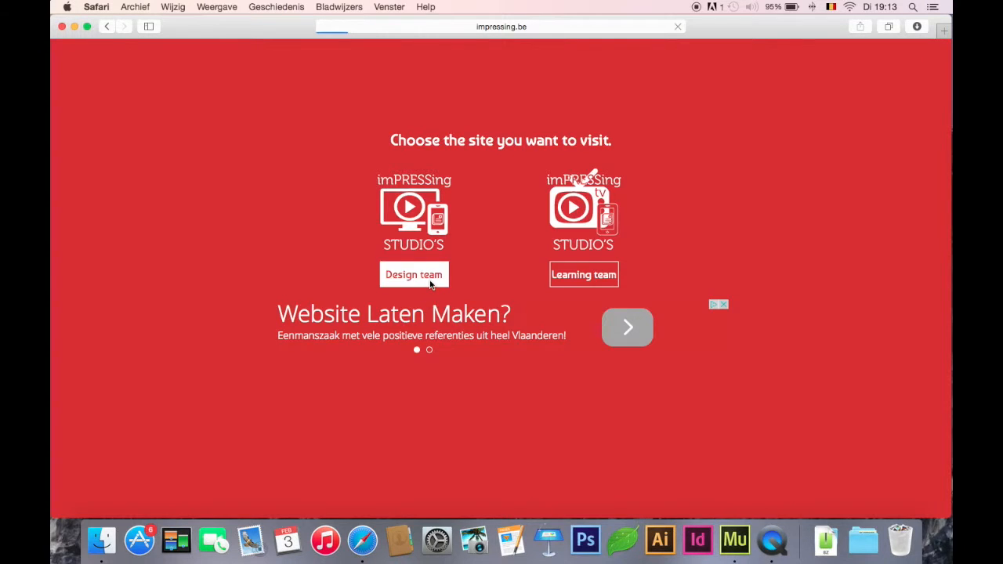
{"action": "left_click", "coordinate": [536, 66]}
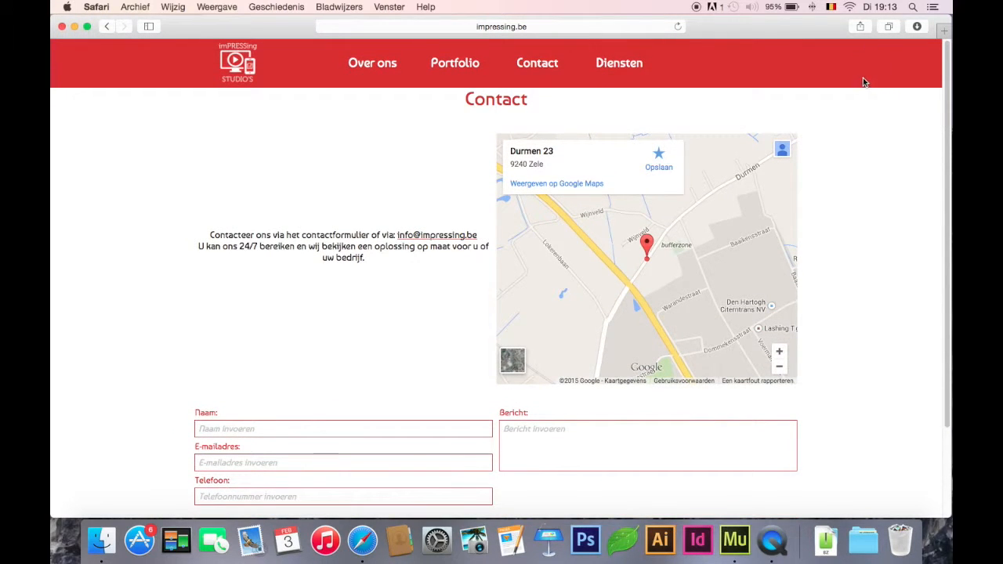
{"action": "left_click_drag", "start_coordinate": [948, 102], "coordinate": [943, 74]}
{"action": "left_click", "coordinate": [74, 29]}
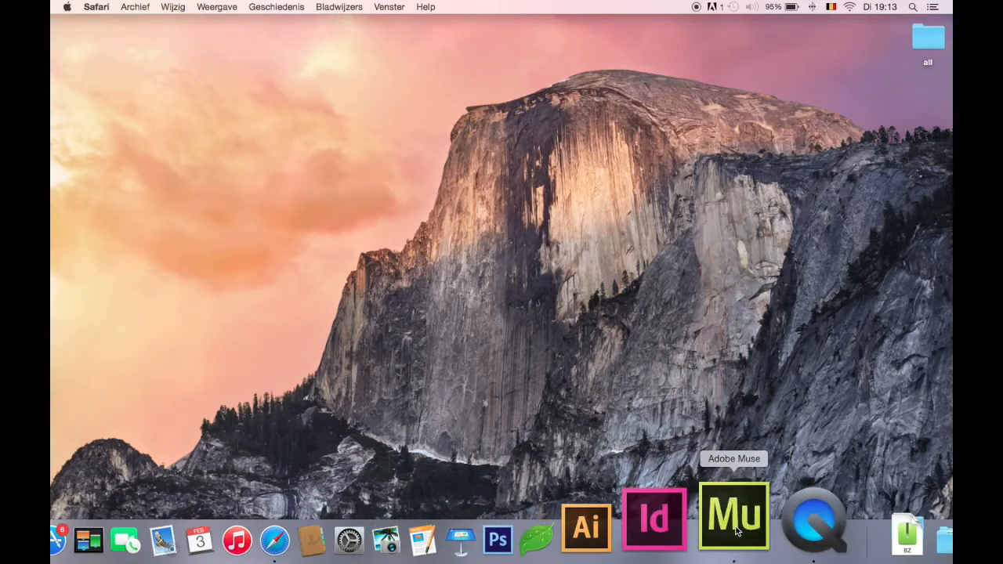
Step: Switch to Adobe Muse and create a new site with the Computer layout, keeping the default page settings
{"action": "left_click", "coordinate": [733, 521]}
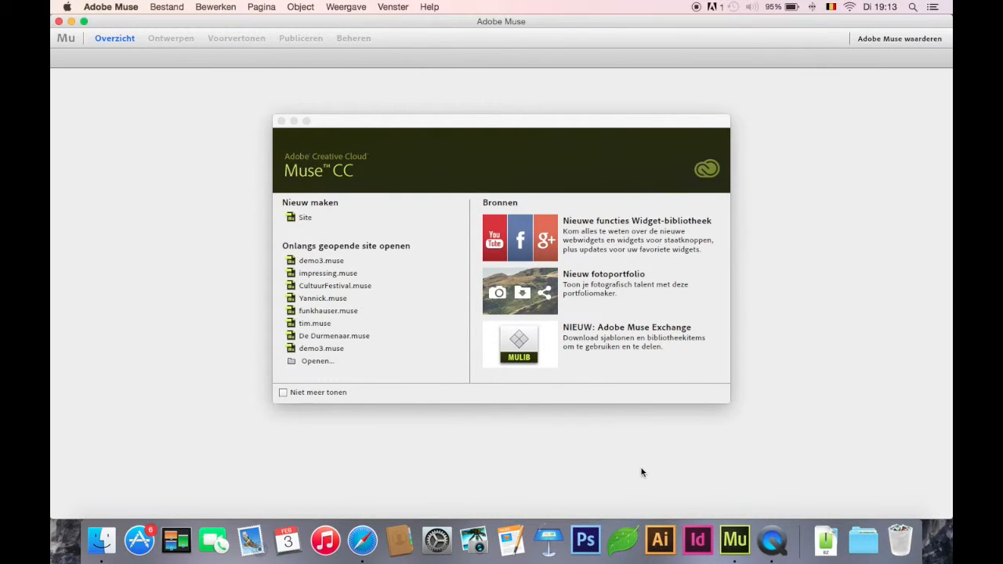
{"action": "left_click", "coordinate": [294, 220]}
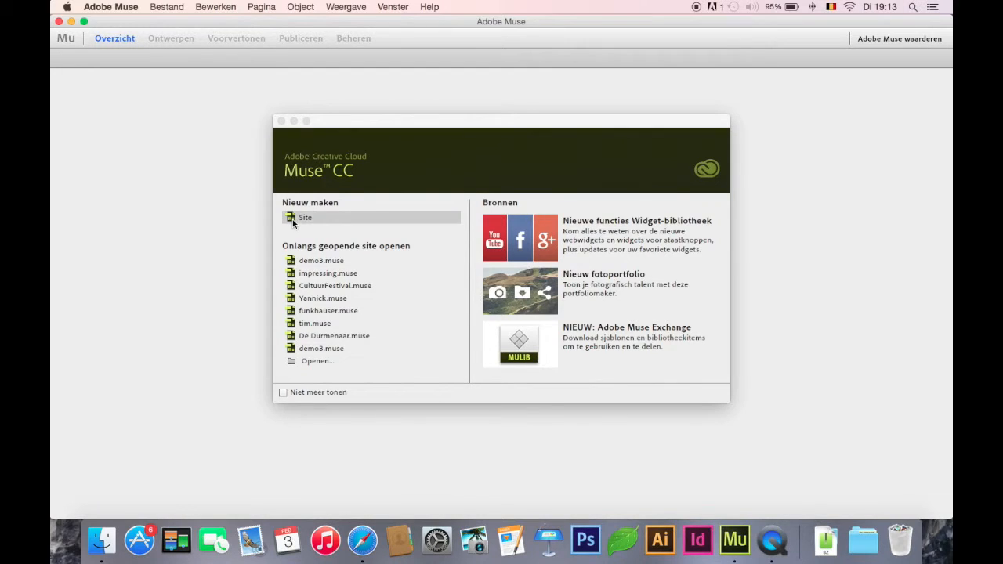
{"action": "left_click", "coordinate": [644, 375]}
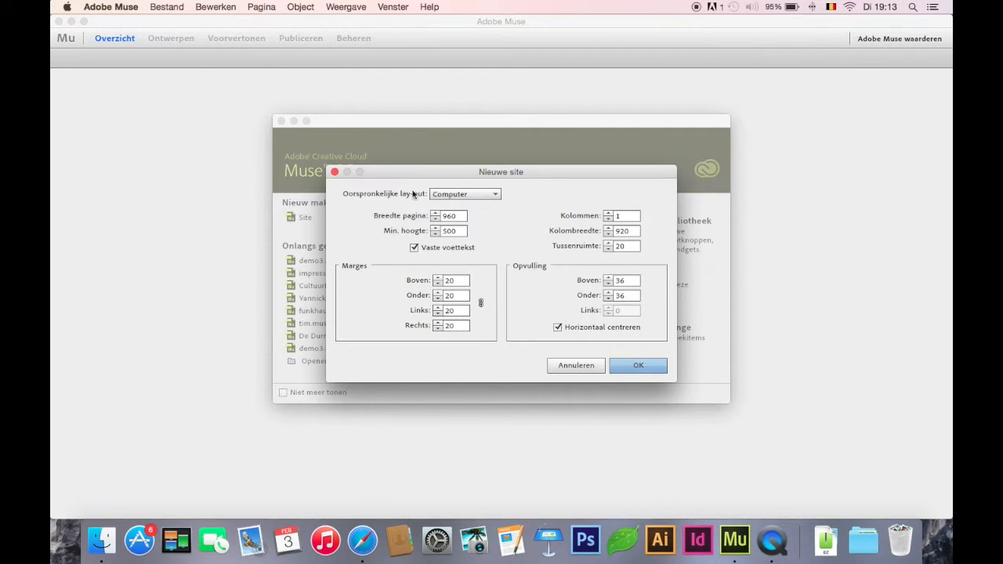
{"action": "left_click", "coordinate": [492, 196]}
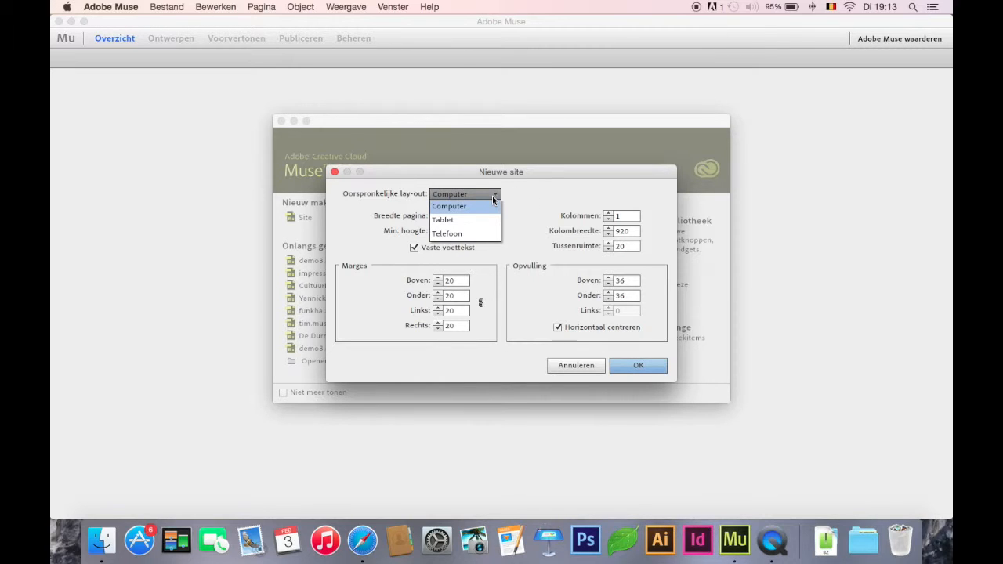
{"action": "left_click", "coordinate": [491, 205]}
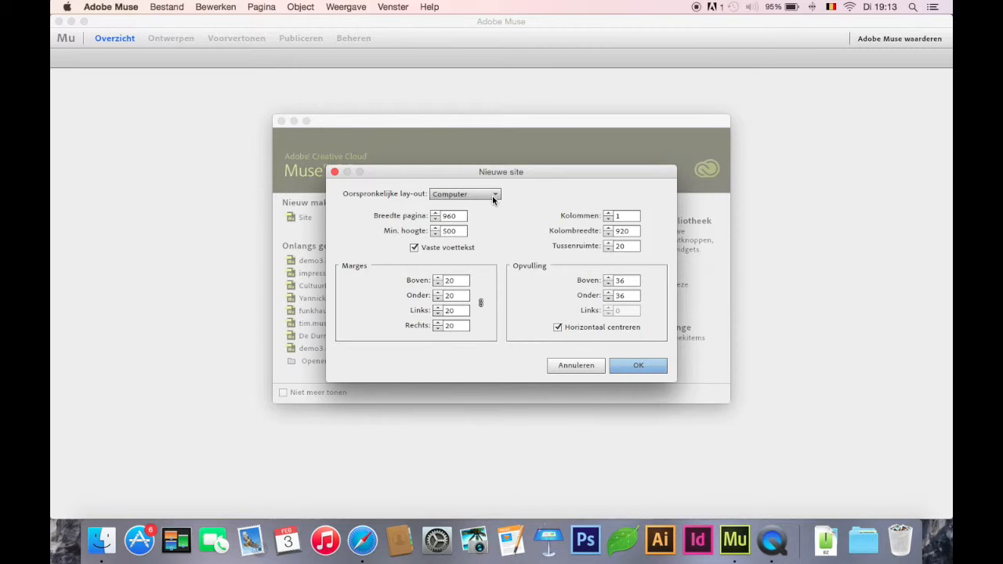
{"action": "left_click", "coordinate": [639, 366]}
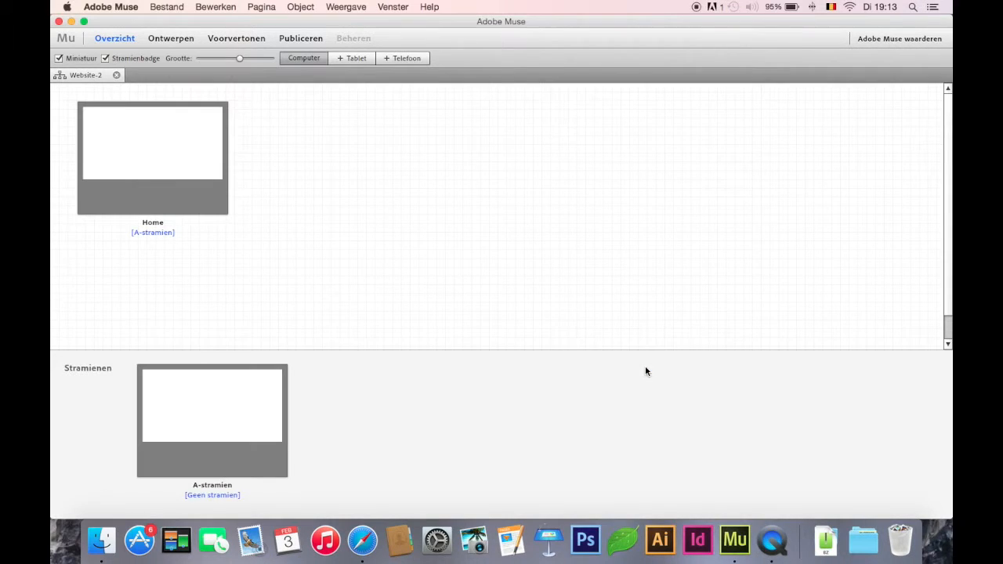
Step: On the A-stramien master page, set the browser fill to white, the page line width to 0 and the page fill to none, then close it
{"action": "double_click", "coordinate": [262, 366]}
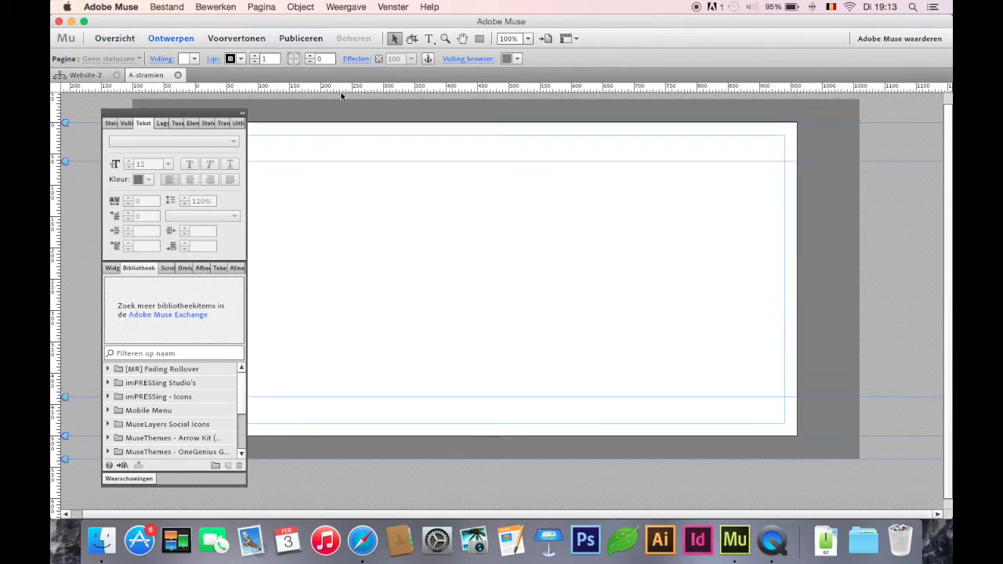
{"action": "left_click", "coordinate": [517, 61]}
{"action": "left_click", "coordinate": [537, 98]}
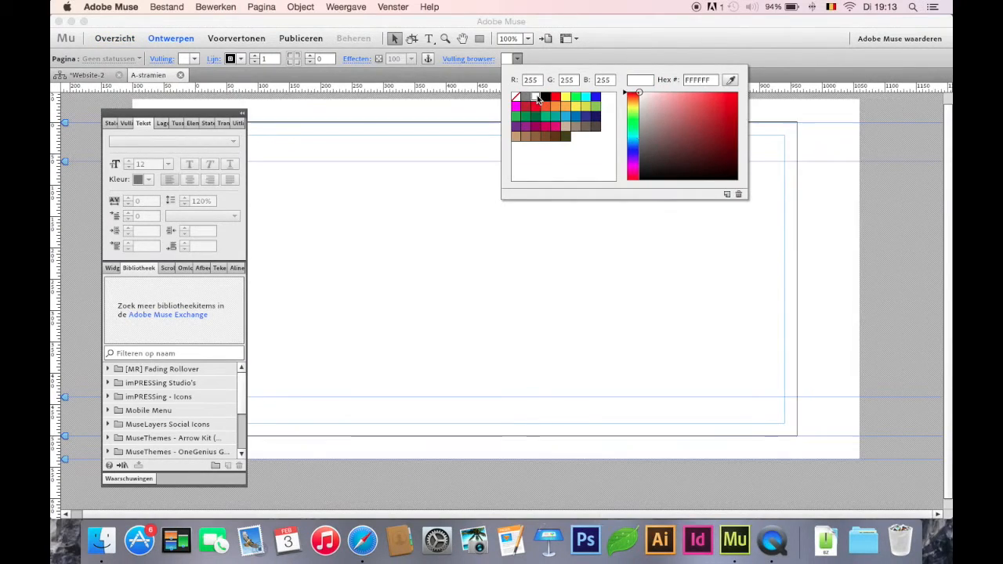
{"action": "left_click", "coordinate": [253, 61]}
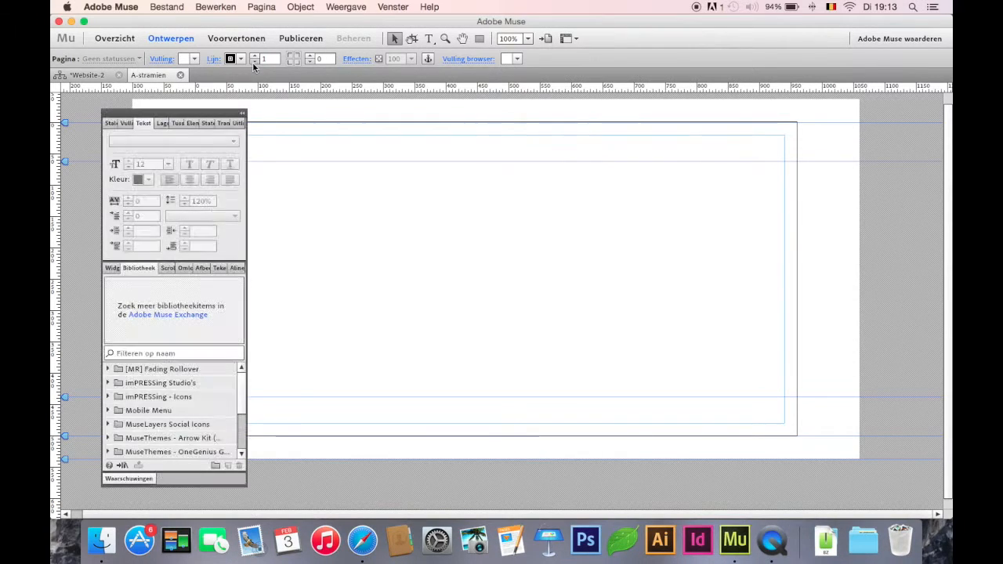
{"action": "left_click", "coordinate": [194, 59]}
{"action": "left_click", "coordinate": [192, 96]}
{"action": "left_click", "coordinate": [181, 75]}
Step: Open the Home page for design, collapse the floating panels to icons and move them beside the ruler, clear of the page
{"action": "left_click", "coordinate": [192, 139]}
{"action": "double_click", "coordinate": [191, 140]}
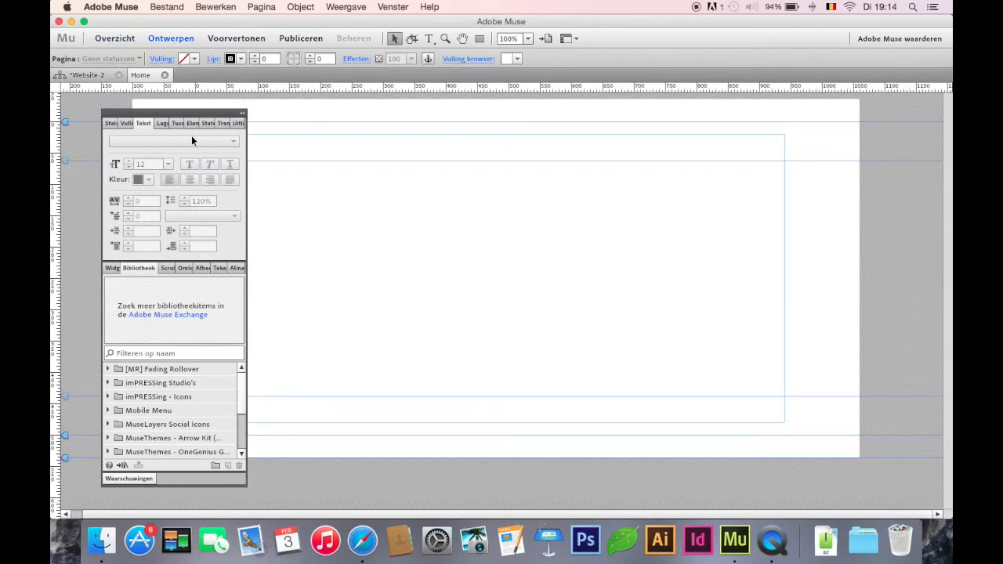
{"action": "left_click", "coordinate": [242, 114]}
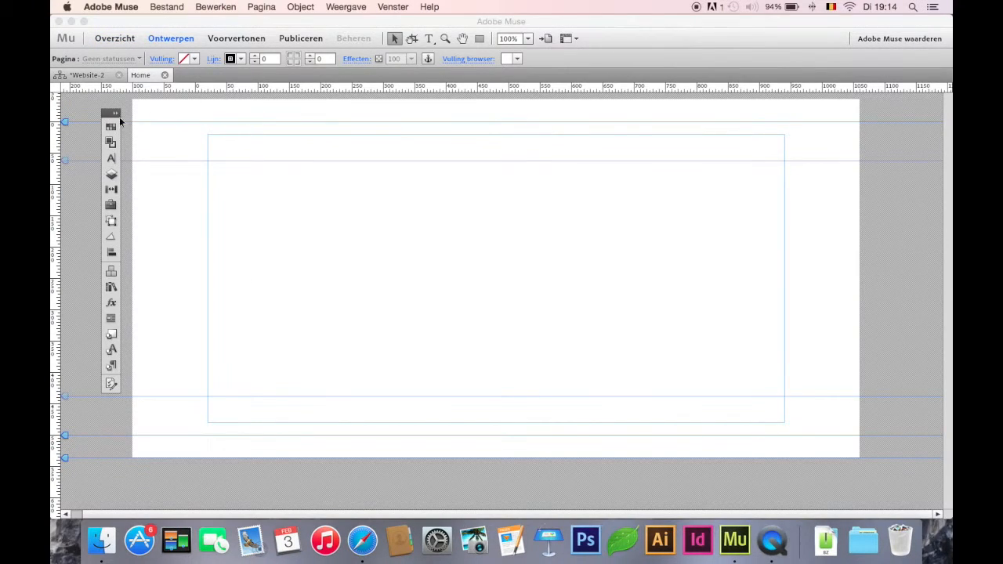
{"action": "left_click_drag", "start_coordinate": [105, 113], "coordinate": [76, 99]}
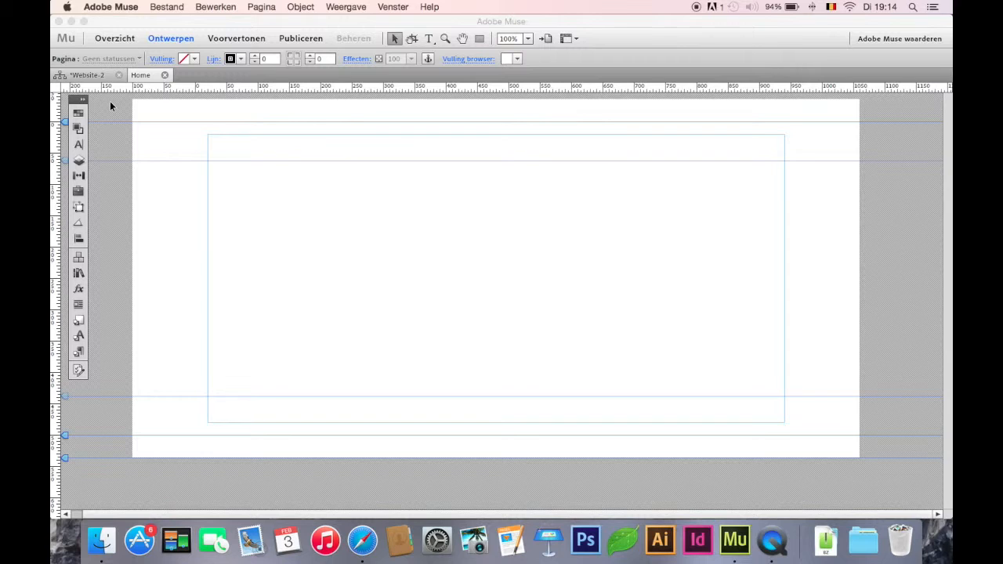
Step: Move the Home page's top guide up to the browser area's upper edge, removing the space above the page
{"action": "left_click_drag", "start_coordinate": [65, 121], "coordinate": [64, 97]}
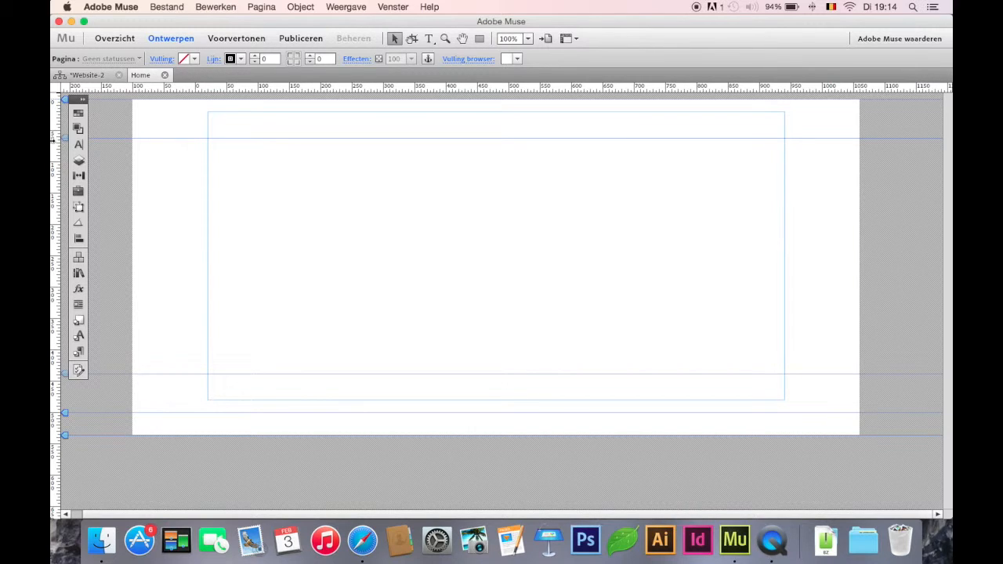
{"action": "left_click", "coordinate": [65, 139]}
{"action": "left_click", "coordinate": [63, 149]}
{"action": "left_click", "coordinate": [65, 140]}
Step: Draw a full-width rectangle across the header area, fill it with red R=237 G=28 B=36 and set its line width to 0
{"action": "left_click", "coordinate": [479, 40]}
{"action": "left_click_drag", "start_coordinate": [131, 100], "coordinate": [827, 141]}
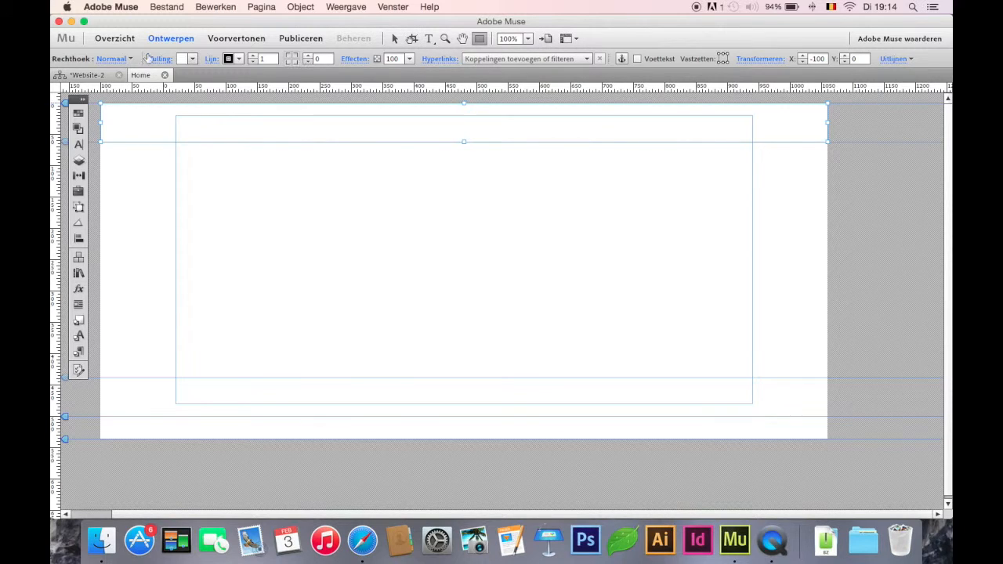
{"action": "left_click", "coordinate": [192, 59]}
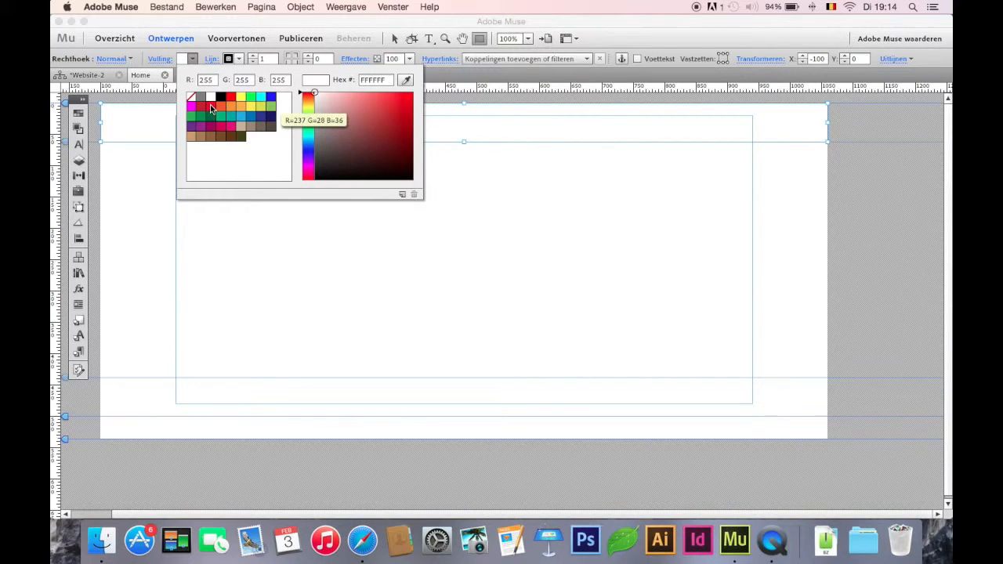
{"action": "left_click", "coordinate": [210, 108]}
{"action": "left_click", "coordinate": [395, 40]}
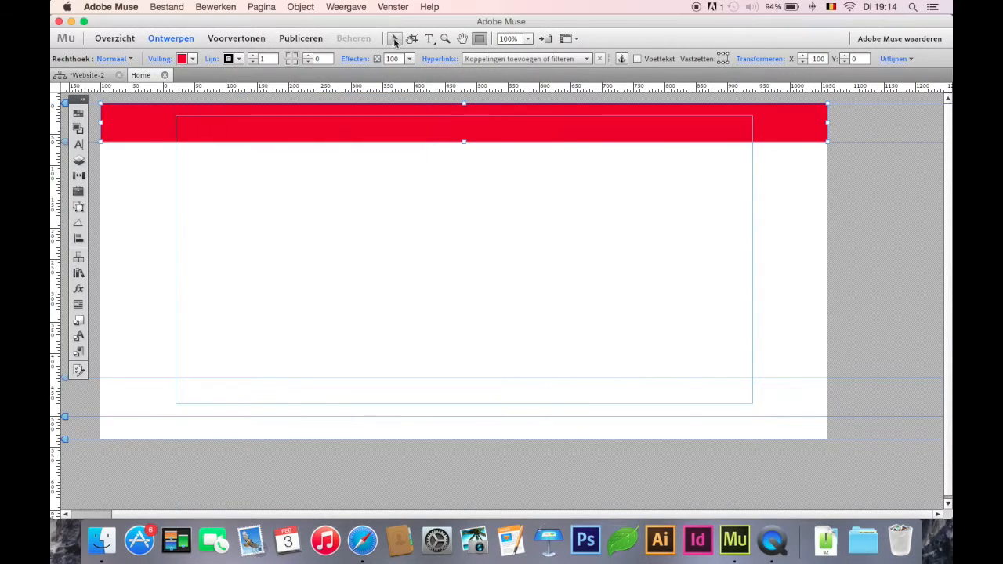
{"action": "left_click", "coordinate": [252, 61]}
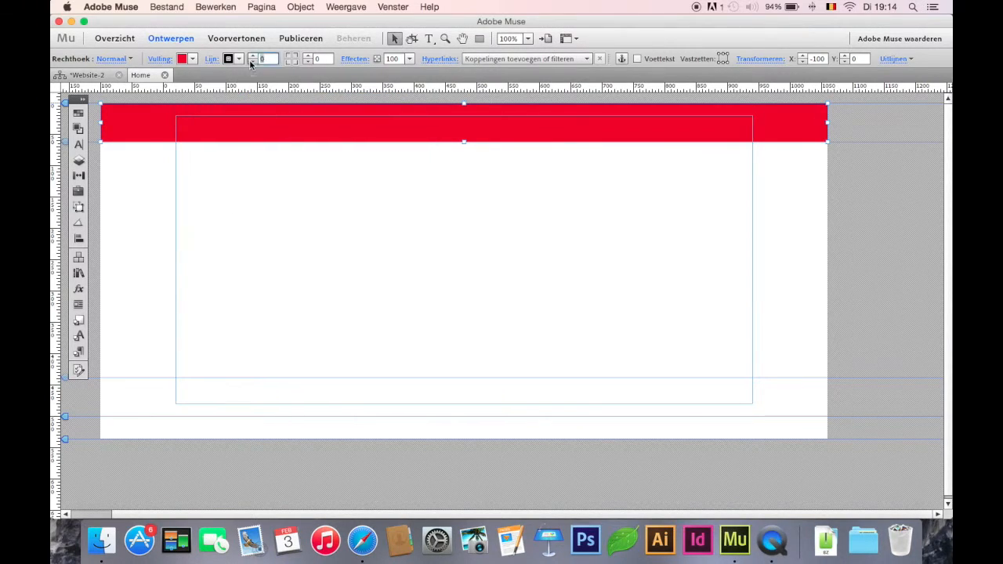
{"action": "left_click", "coordinate": [308, 174]}
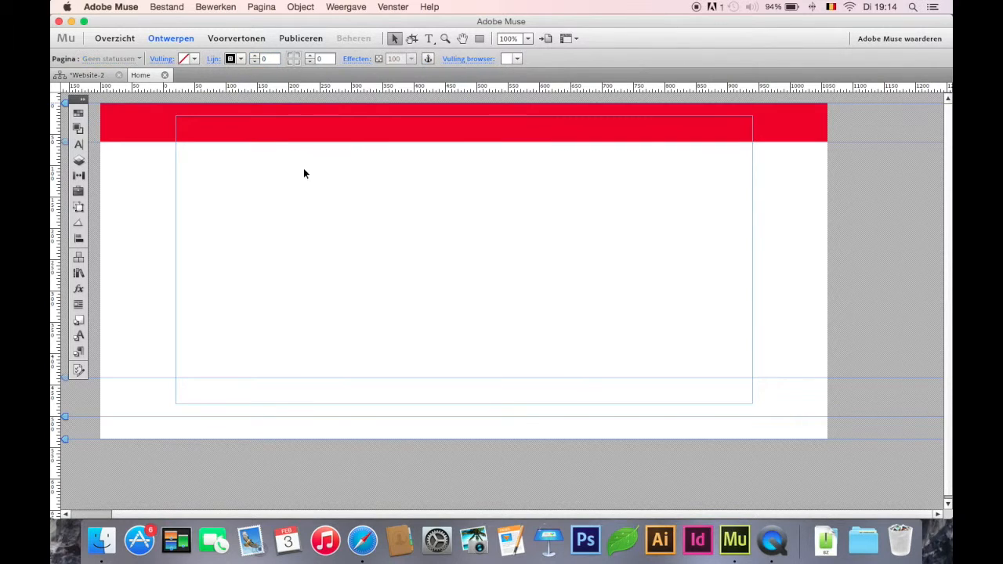
Step: Preview the Home page, allowing incoming network connections for the program, and return to the design view
{"action": "left_click", "coordinate": [243, 37]}
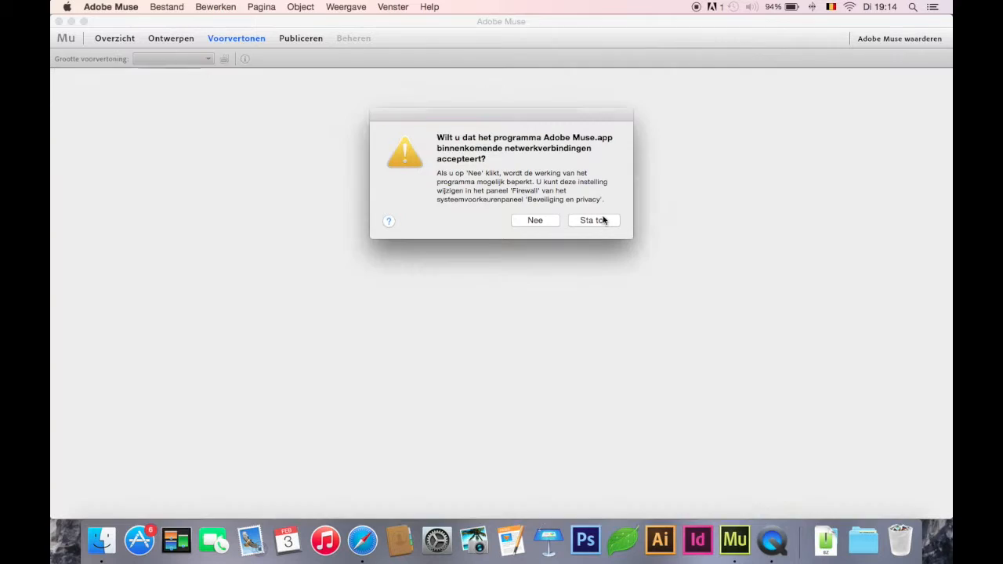
{"action": "left_click", "coordinate": [603, 220]}
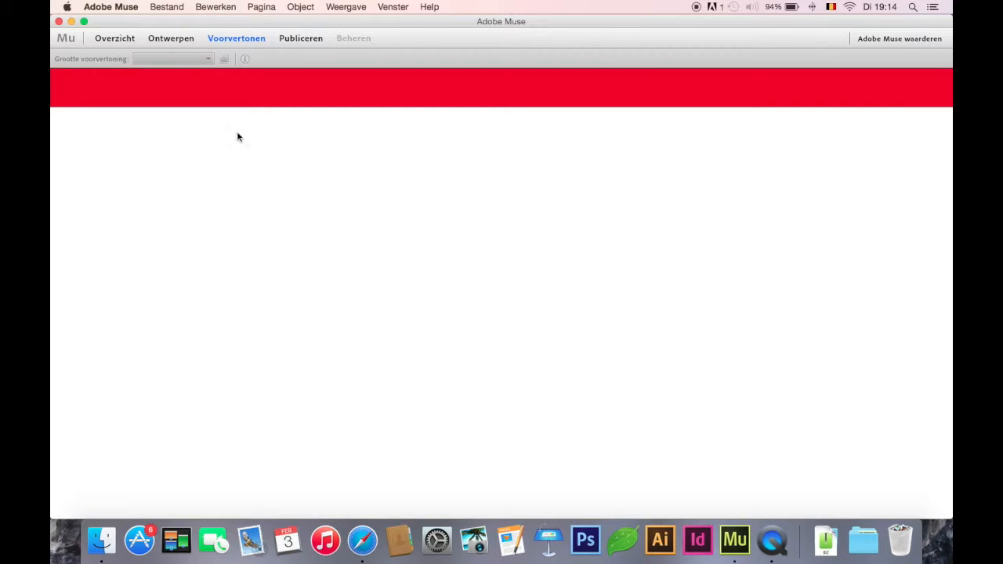
{"action": "left_click", "coordinate": [185, 39]}
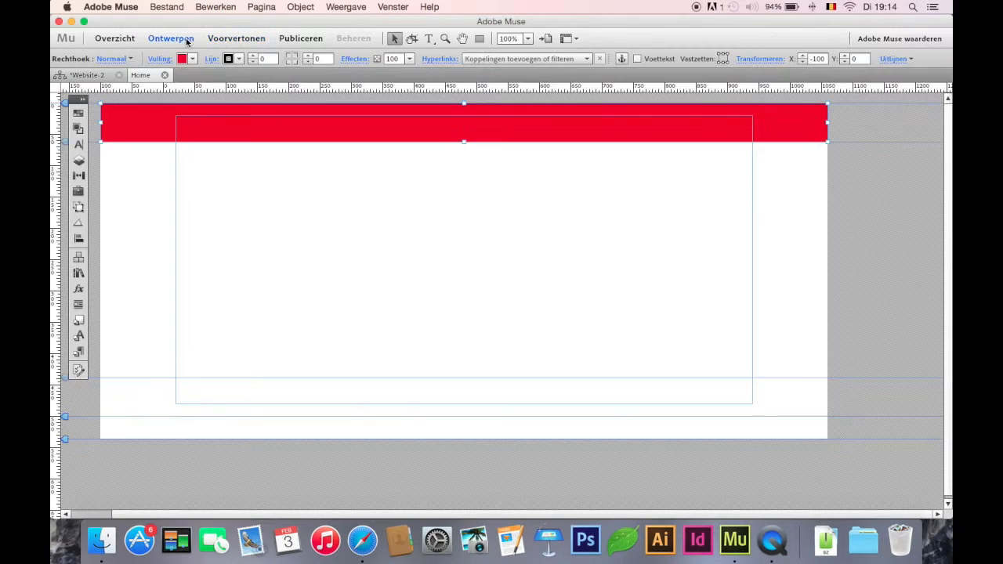
Step: Add a text frame in the red header bar at about X 131, enter "home" and centre the text
{"action": "left_click", "coordinate": [242, 168]}
{"action": "key", "text": "t"}
{"action": "left_click_drag", "start_coordinate": [246, 113], "coordinate": [381, 140]}
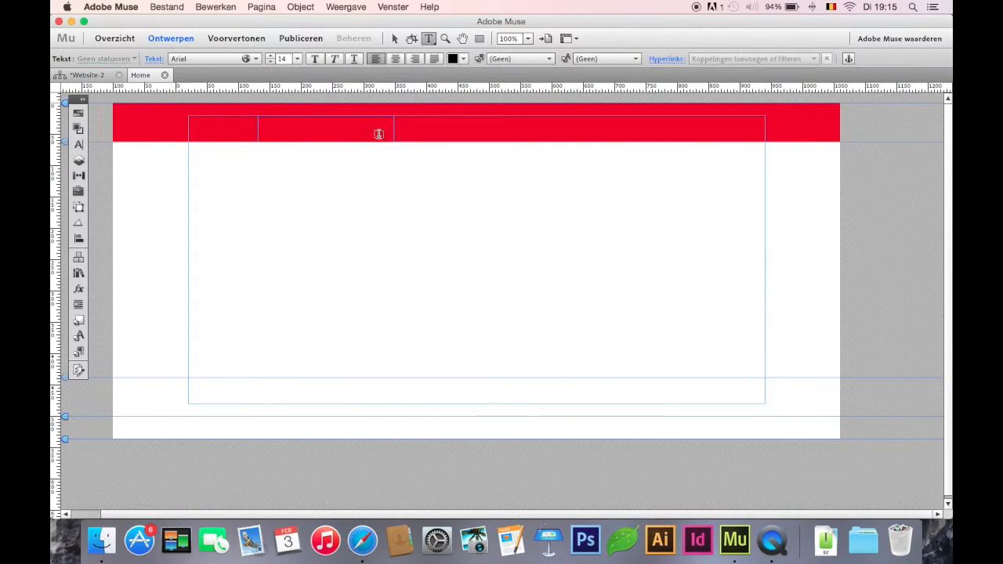
{"action": "type", "text": "Home"}
{"action": "left_click_drag", "start_coordinate": [287, 130], "coordinate": [197, 118]}
{"action": "left_click", "coordinate": [395, 59]}
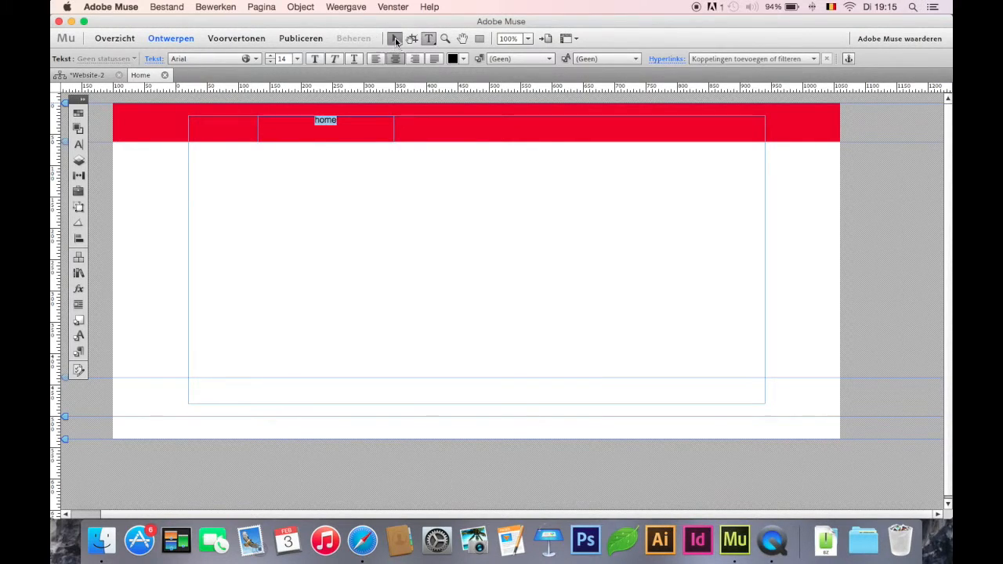
{"action": "left_click", "coordinate": [395, 39]}
Step: Duplicate the "home" text frame directly beside the original at X 348 and extend both frames up to Y 0
{"action": "left_click_drag", "start_coordinate": [353, 121], "coordinate": [490, 145]}
{"action": "left_click", "coordinate": [330, 138]}
{"action": "left_click_drag", "start_coordinate": [331, 138], "coordinate": [327, 125]}
{"action": "left_click", "coordinate": [461, 139]}
{"action": "left_click_drag", "start_coordinate": [463, 136], "coordinate": [459, 120]}
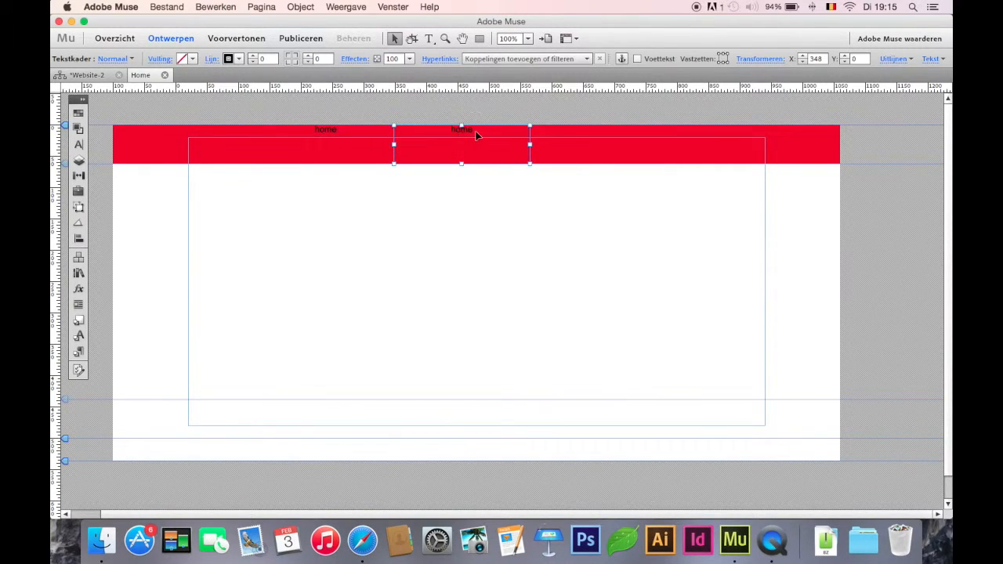
Step: Replace the text in the duplicated frame with "Portfolio"
{"action": "double_click", "coordinate": [475, 131]}
{"action": "key", "text": "BackSpace"}
{"action": "key", "text": "Right"}
{"action": "type", "text": "Portfolio"}
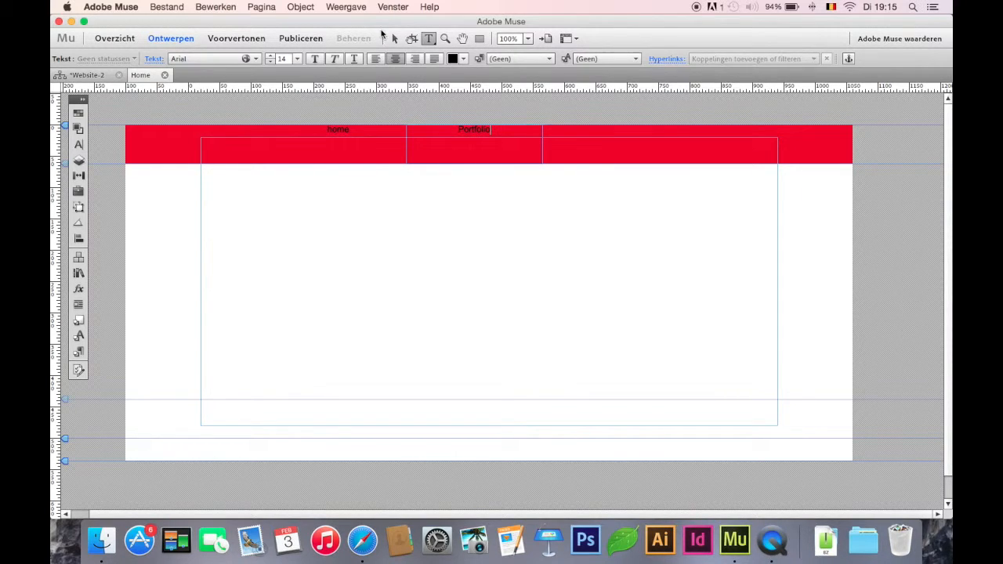
{"action": "left_click", "coordinate": [392, 38]}
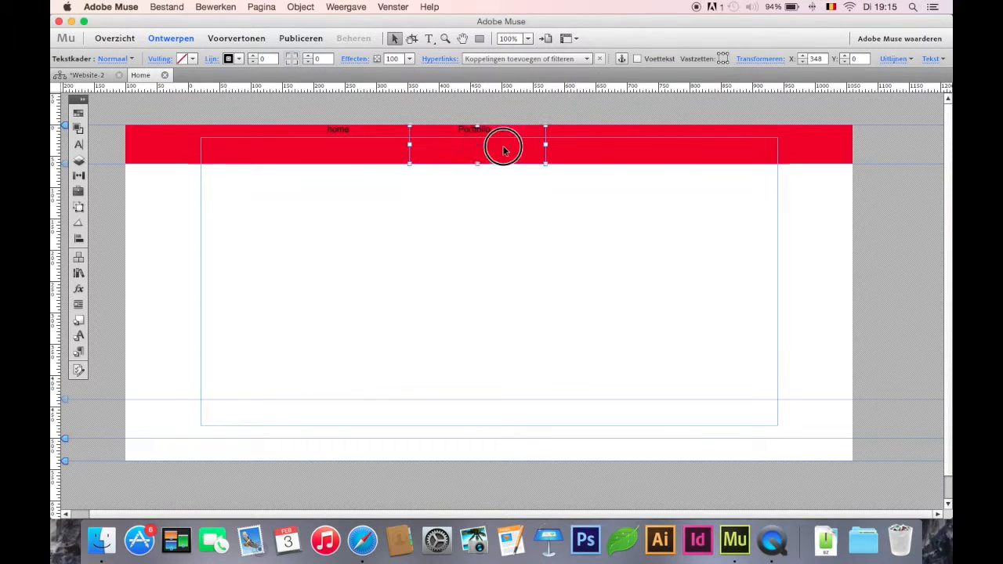
Step: Duplicate the "Portfolio" text frame directly beside it at X 565 and change the copy's text to "Contact"
{"action": "left_click_drag", "start_coordinate": [502, 148], "coordinate": [618, 150]}
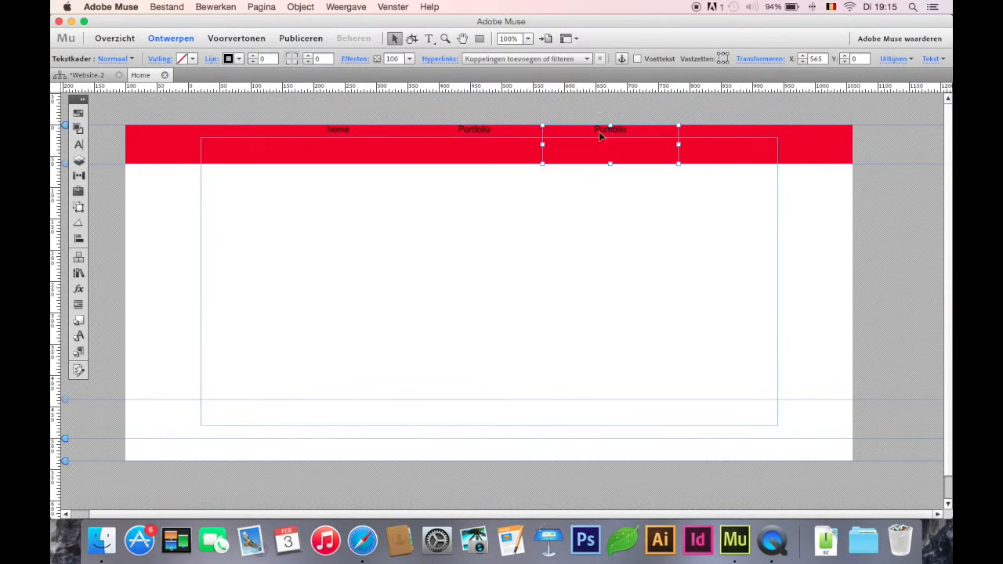
{"action": "double_click", "coordinate": [604, 130]}
{"action": "type", "text": "Contact"}
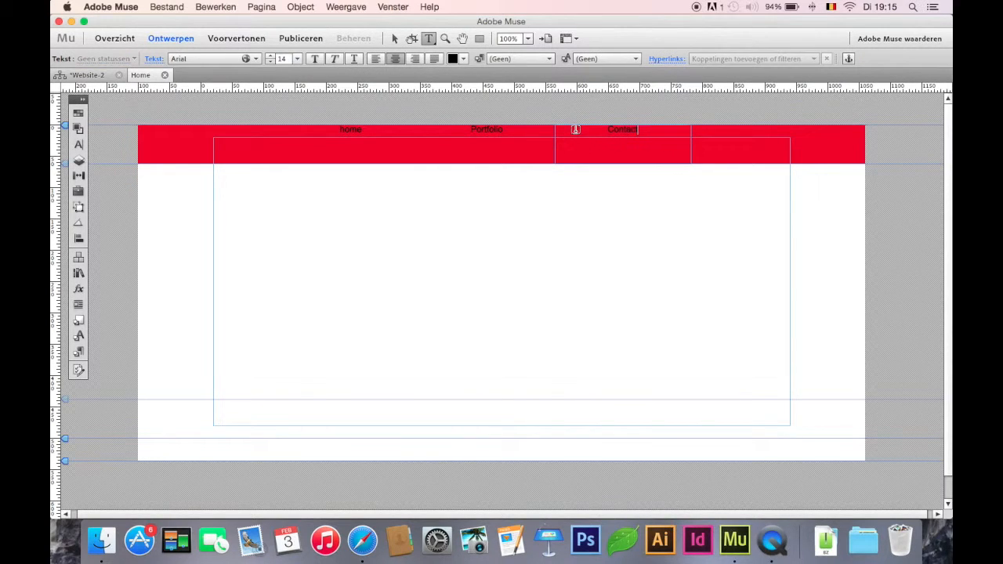
{"action": "left_click", "coordinate": [394, 38]}
Step: Capitalise the first menu label as "Home" and expand the collapsed panels
{"action": "double_click", "coordinate": [377, 128]}
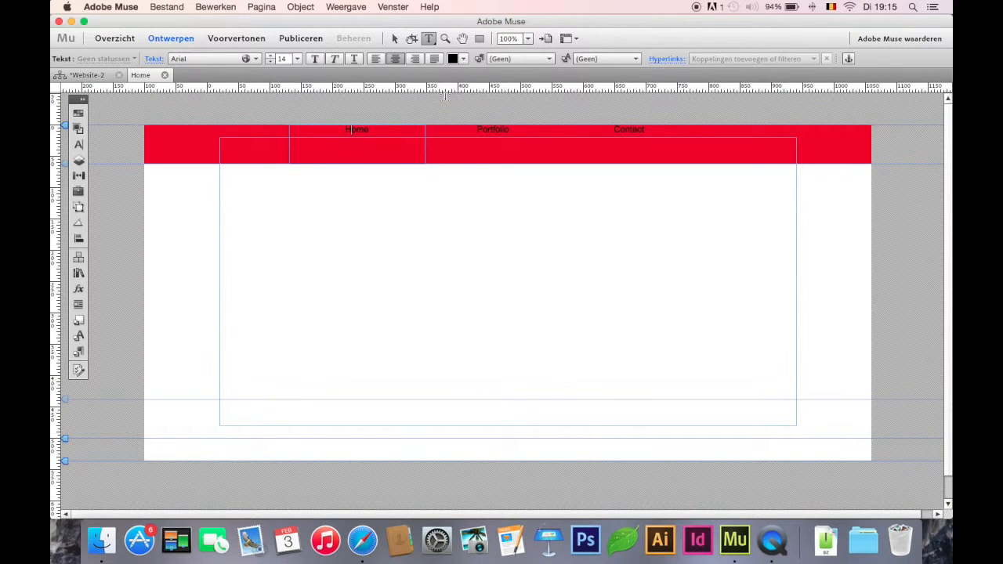
{"action": "left_click", "coordinate": [394, 39]}
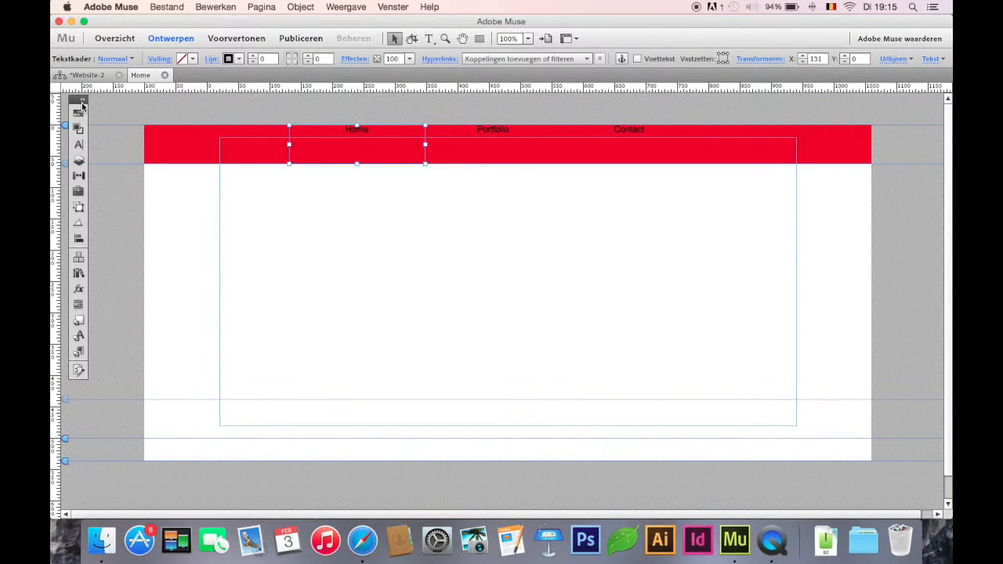
{"action": "left_click", "coordinate": [82, 102]}
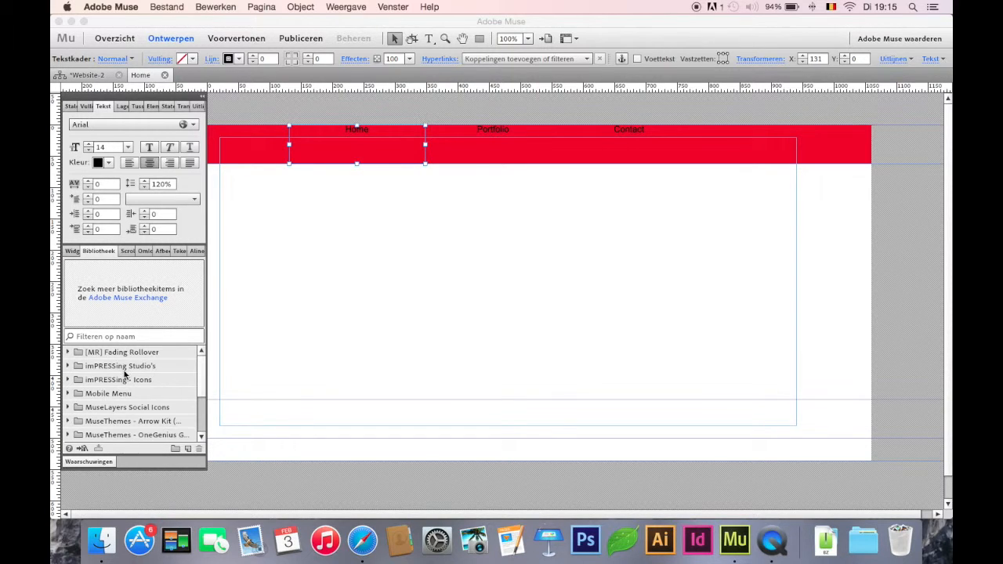
{"action": "scroll", "coordinate": [124, 375], "scroll_direction": "down", "scroll_amount": 3}
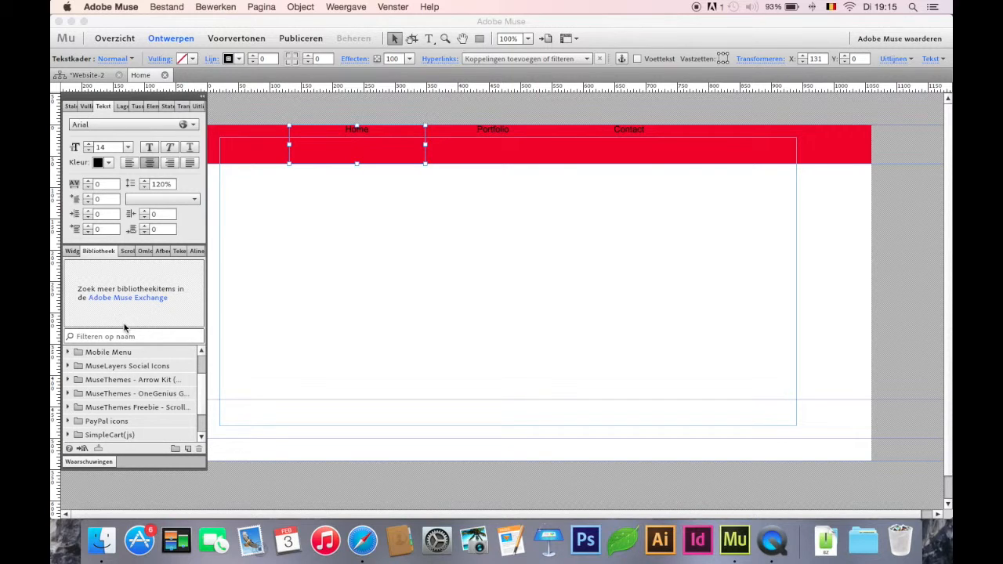
{"action": "scroll", "coordinate": [117, 398], "scroll_direction": "down", "scroll_amount": 3}
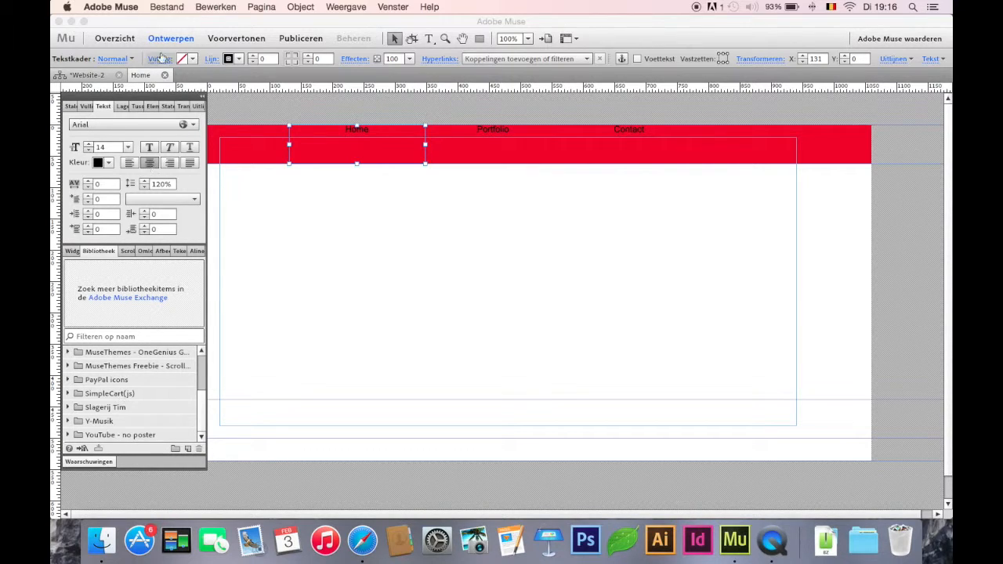
Step: Add two pages named "Portfolio" and "Contact" after the Home page in the site plan
{"action": "left_click", "coordinate": [99, 75]}
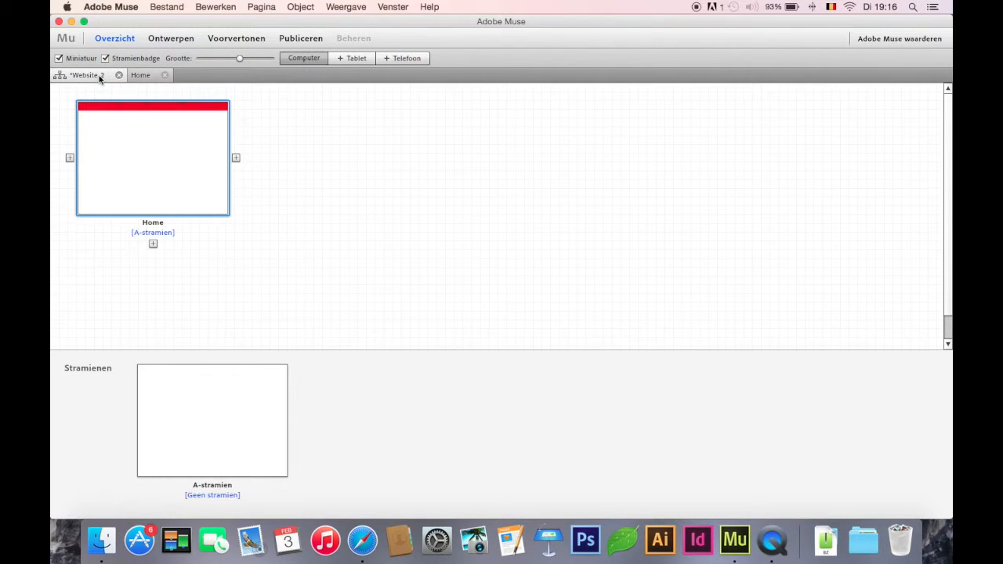
{"action": "left_click", "coordinate": [236, 158]}
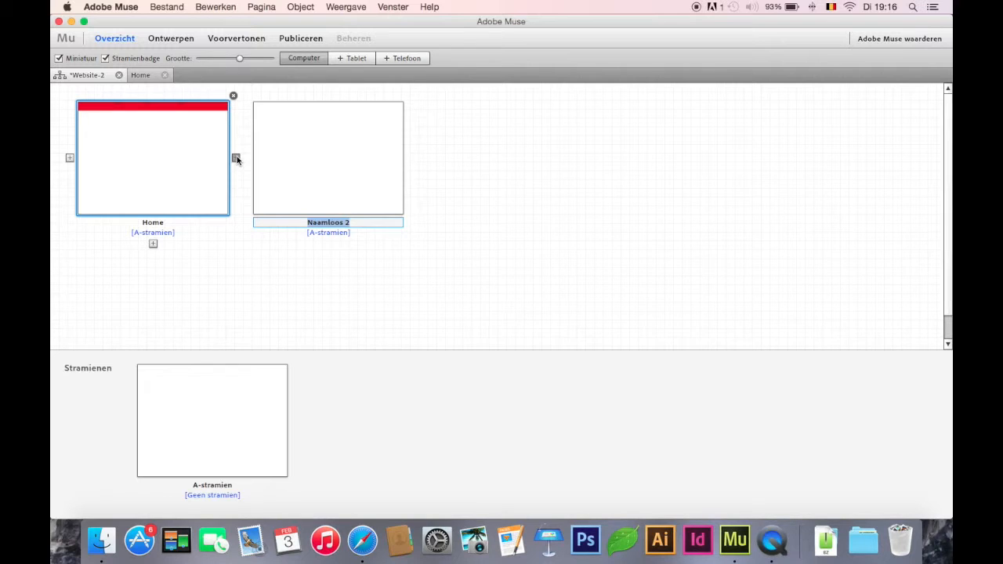
{"action": "type", "text": "Portfolio"}
{"action": "key", "text": "Return"}
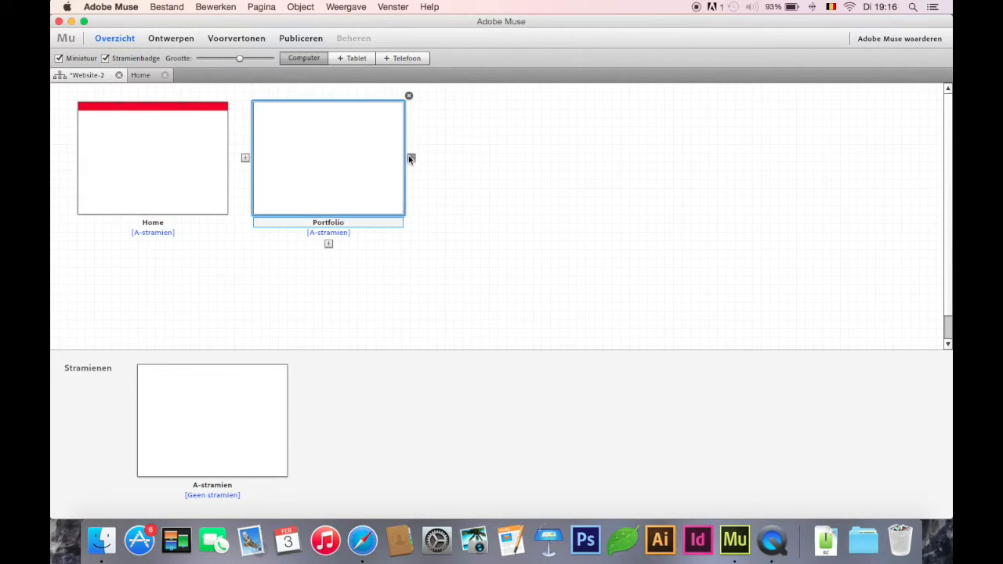
{"action": "left_click", "coordinate": [408, 157]}
{"action": "type", "text": "Contact"}
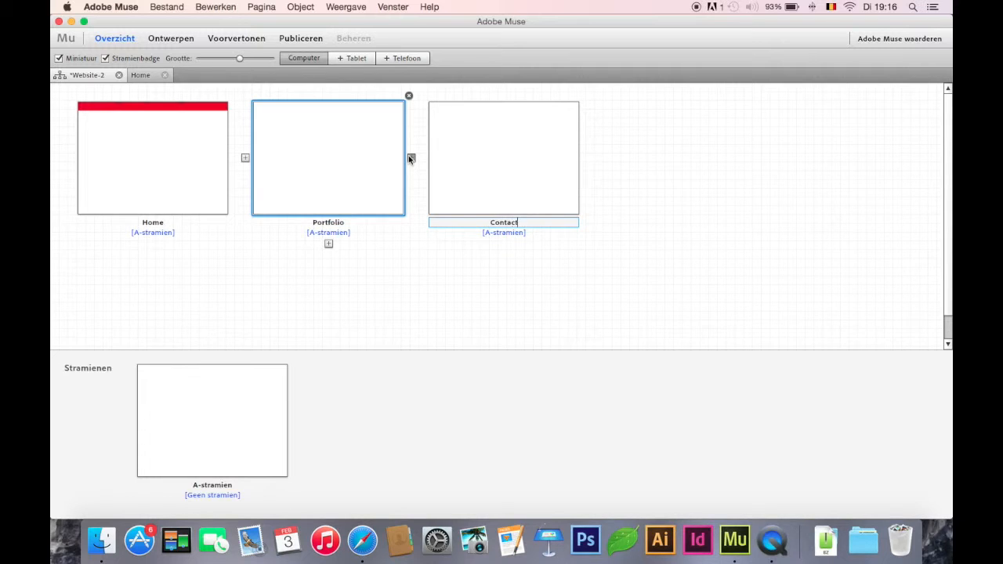
{"action": "key", "text": "Return"}
{"action": "left_click", "coordinate": [405, 246]}
{"action": "left_click", "coordinate": [217, 130]}
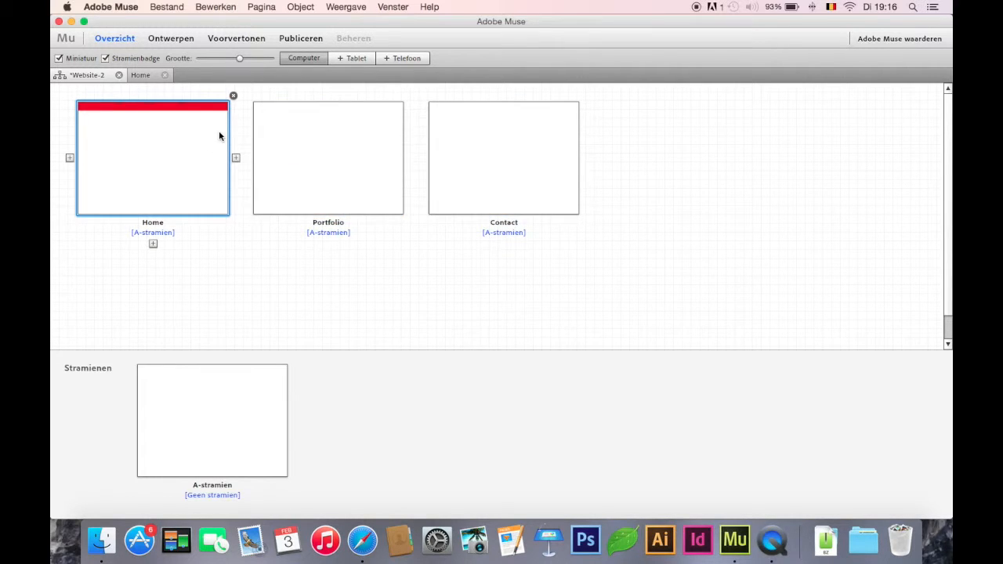
Step: Cut the red header bar and all three menu labels from the Home page
{"action": "double_click", "coordinate": [178, 147]}
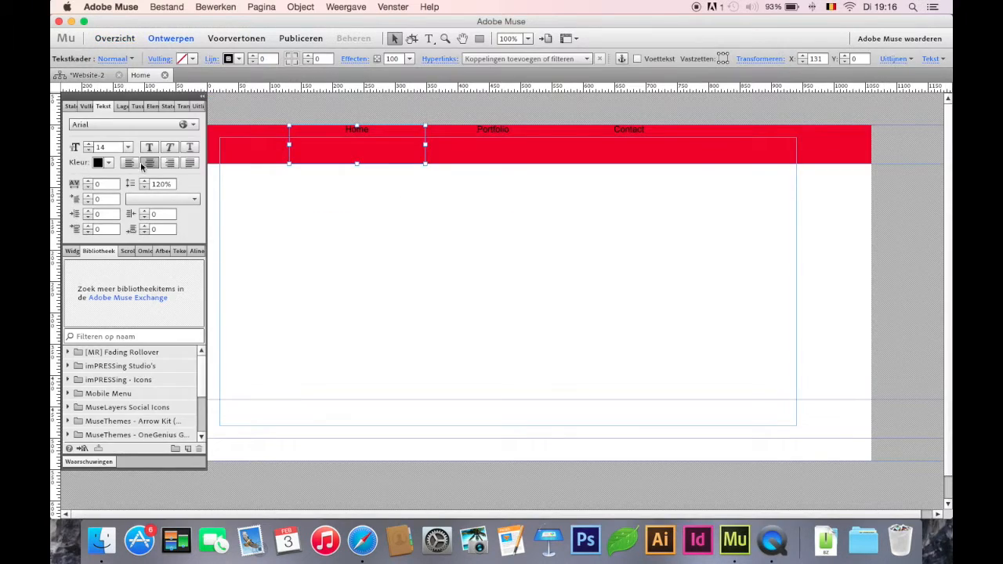
{"action": "left_click", "coordinate": [216, 203]}
{"action": "left_click", "coordinate": [202, 97]}
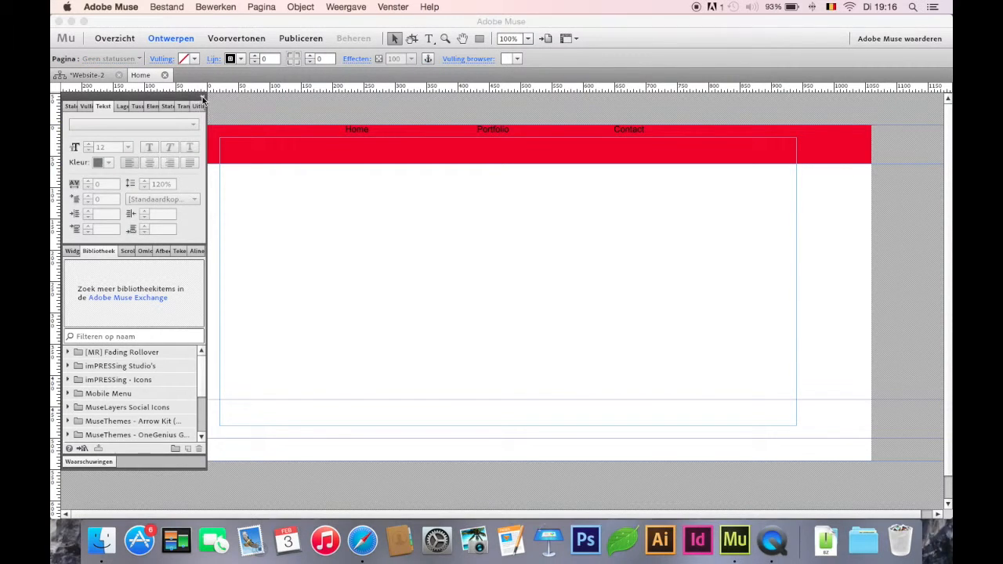
{"action": "left_click_drag", "start_coordinate": [141, 190], "coordinate": [910, 136]}
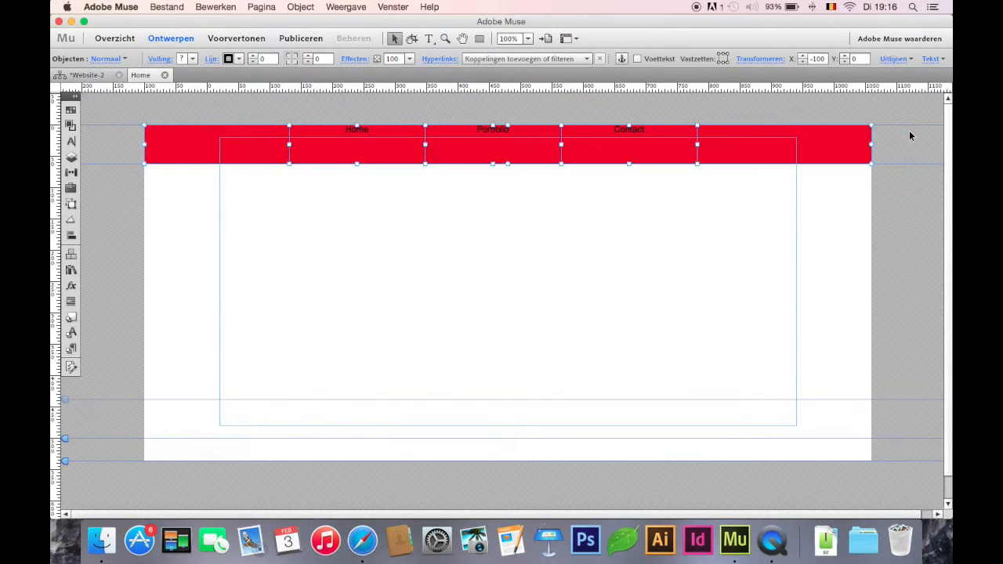
{"action": "key", "text": "Delete"}
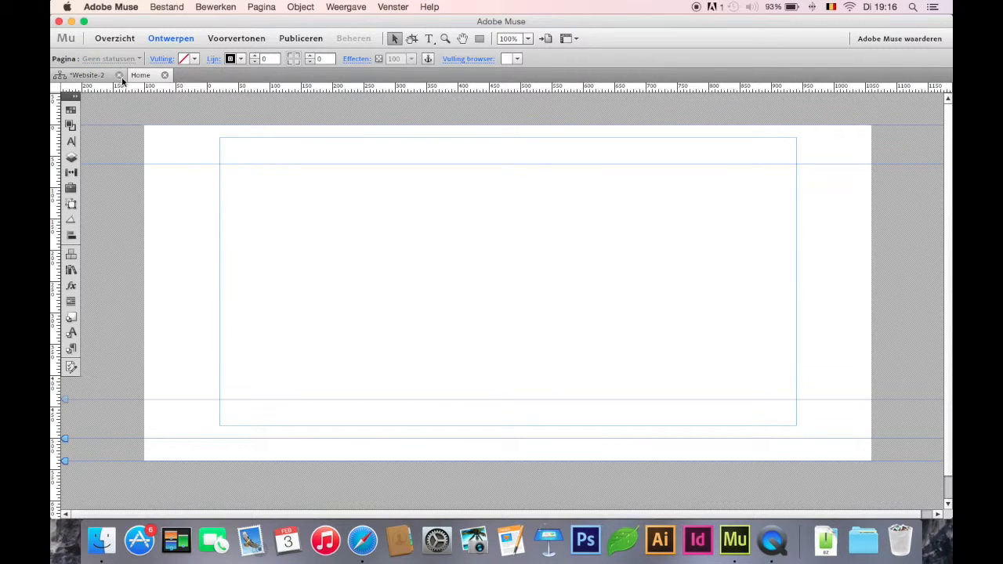
Step: Paste the header bar with its labels onto the A-stramien master page and move it to the top, with the labels at Y -36
{"action": "left_click", "coordinate": [165, 74]}
{"action": "double_click", "coordinate": [237, 429]}
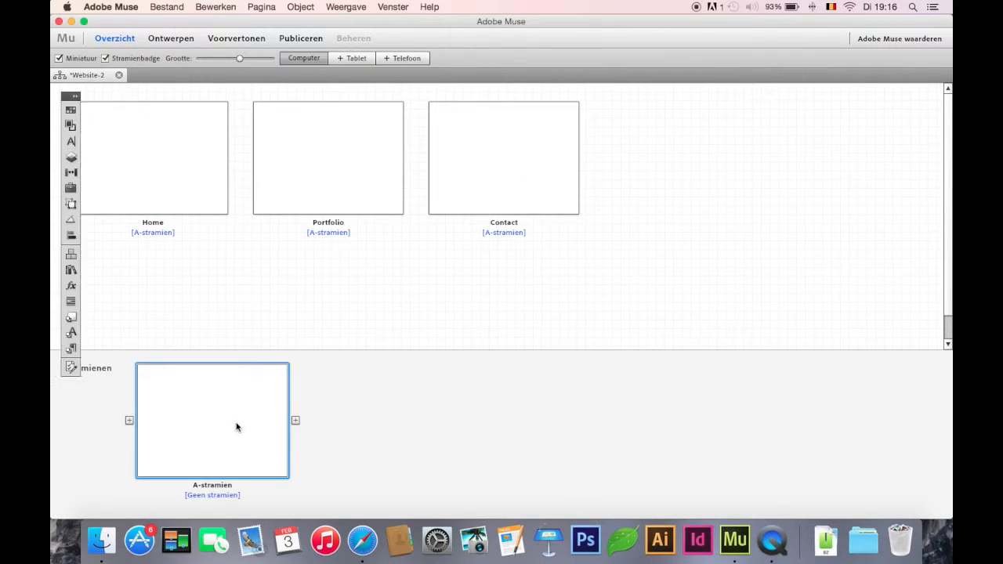
{"action": "key", "text": "super+v"}
{"action": "left_click_drag", "start_coordinate": [392, 297], "coordinate": [387, 134]}
{"action": "left_click", "coordinate": [405, 172]}
Step: Set the space before the paragraph to 23 for the Home, Portfolio and Contact labels together
{"action": "left_click", "coordinate": [366, 126]}
{"action": "left_click", "coordinate": [453, 126], "text": "shift"}
{"action": "left_click", "coordinate": [611, 125], "text": "shift"}
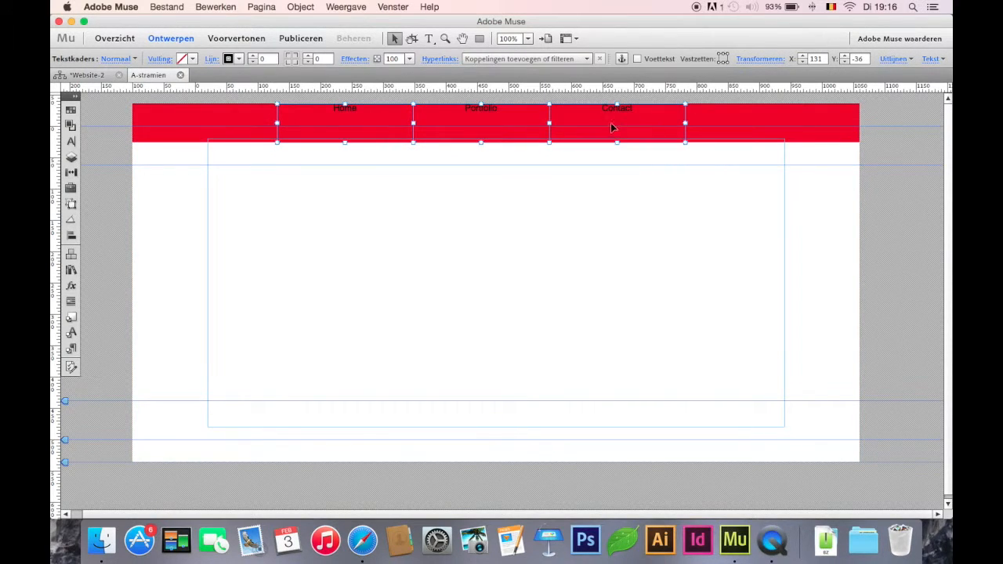
{"action": "left_click", "coordinate": [76, 96]}
{"action": "left_click", "coordinate": [88, 226]}
{"action": "left_click_drag", "start_coordinate": [89, 227], "coordinate": [88, 232]}
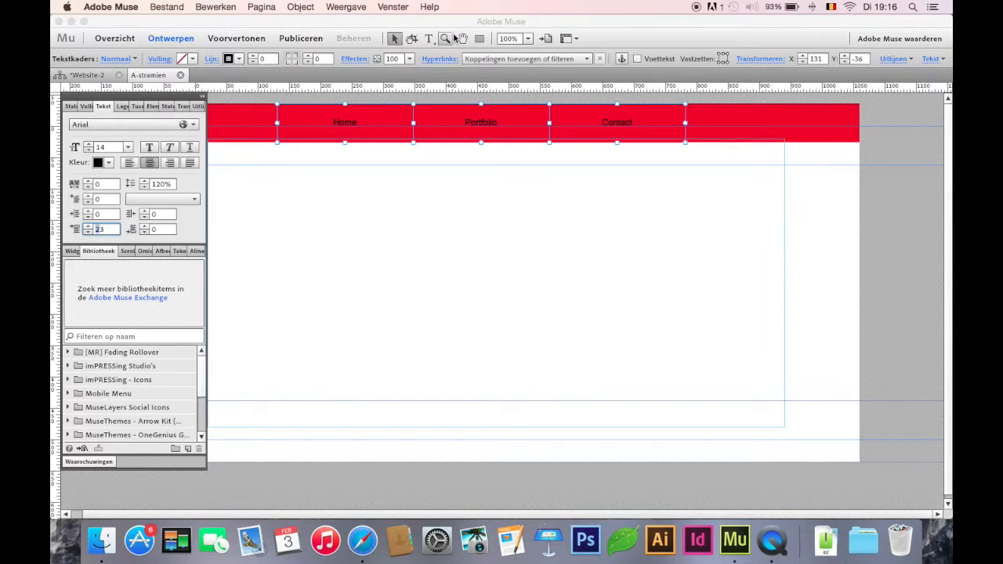
Step: Change the three menu labels' text colour to white and their font to the web font Rammetto One
{"action": "left_click", "coordinate": [428, 39]}
{"action": "left_click", "coordinate": [466, 58]}
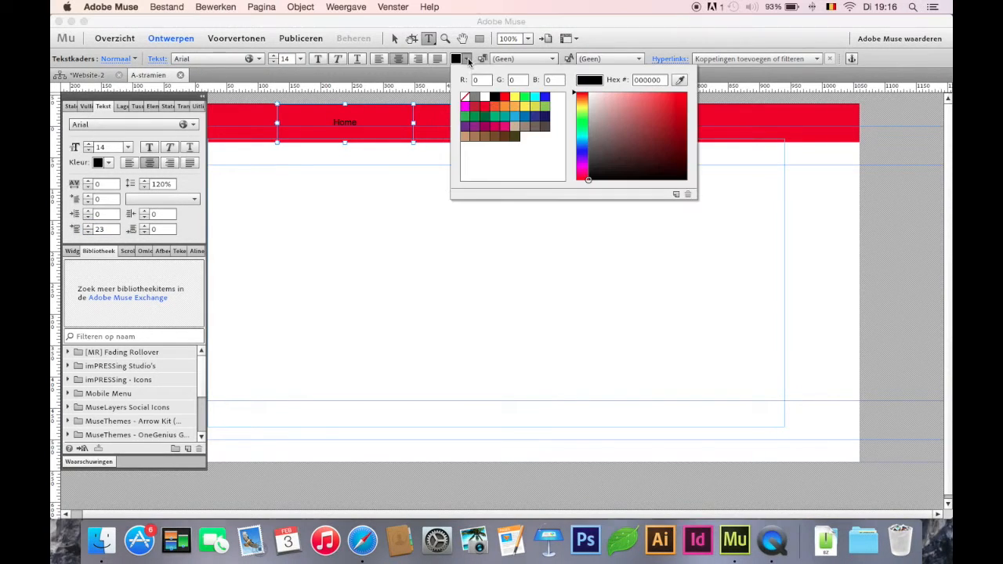
{"action": "left_click", "coordinate": [485, 98]}
{"action": "left_click", "coordinate": [235, 59]}
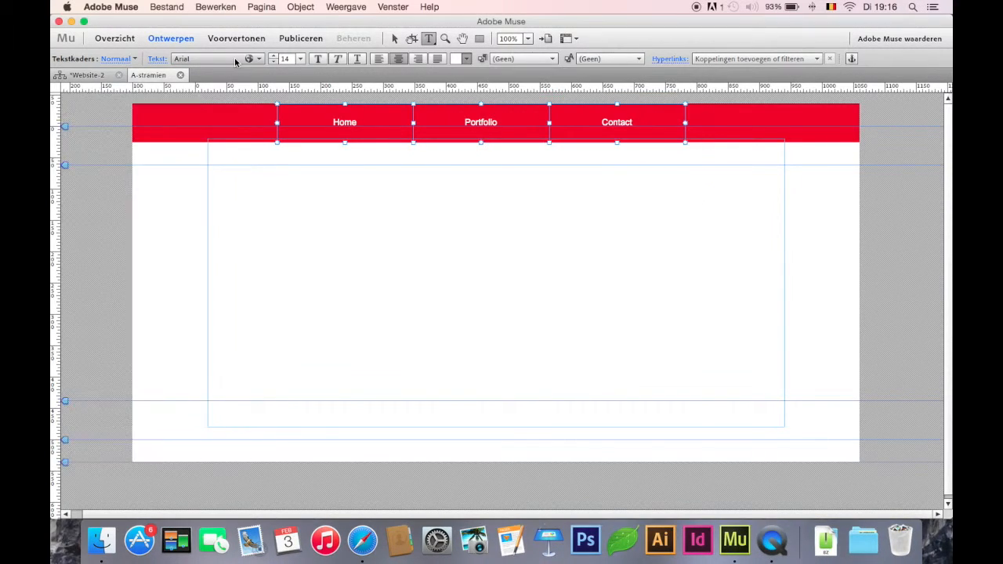
{"action": "left_click", "coordinate": [235, 59]}
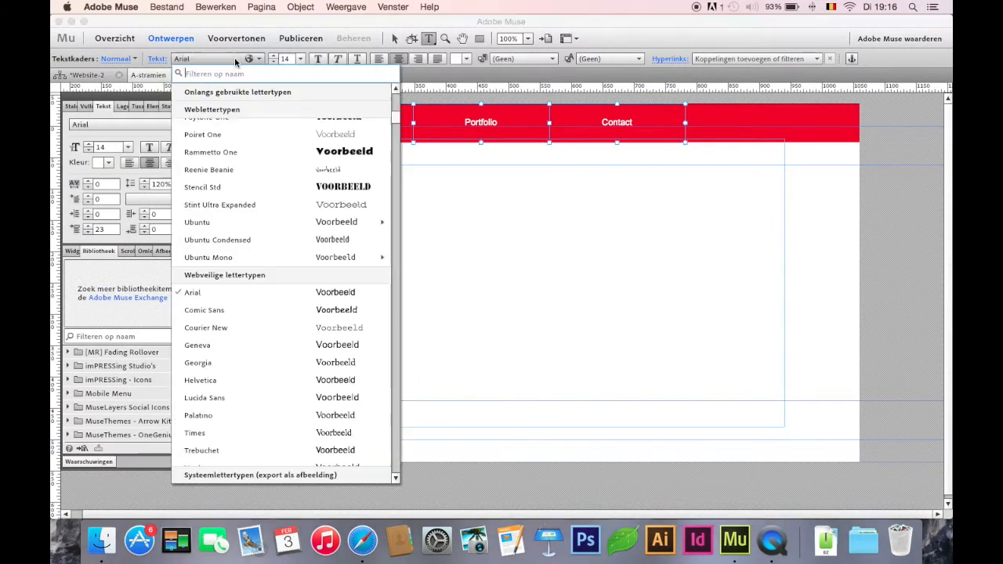
{"action": "left_click", "coordinate": [250, 152]}
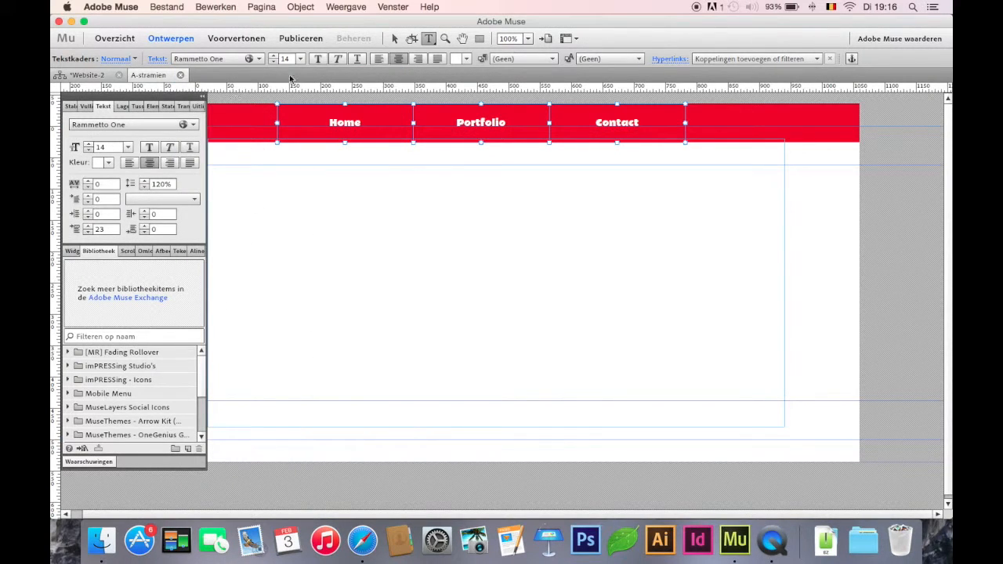
Step: Set the menu labels' font size to 25 and their space before the paragraph to 18
{"action": "left_click", "coordinate": [275, 58]}
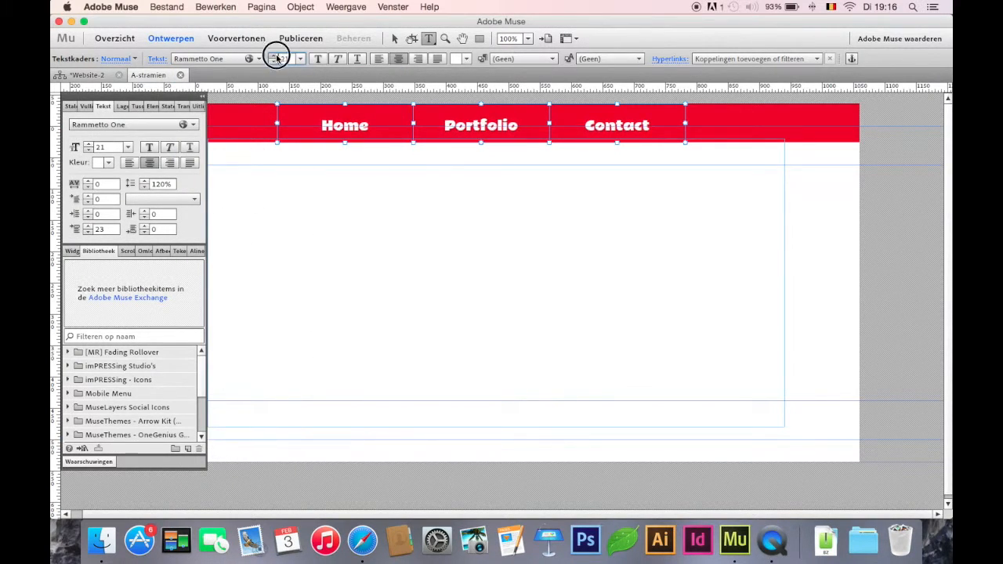
{"action": "left_click", "coordinate": [275, 58]}
{"action": "left_click", "coordinate": [87, 233]}
{"action": "left_click", "coordinate": [87, 233]}
{"action": "left_click", "coordinate": [87, 233]}
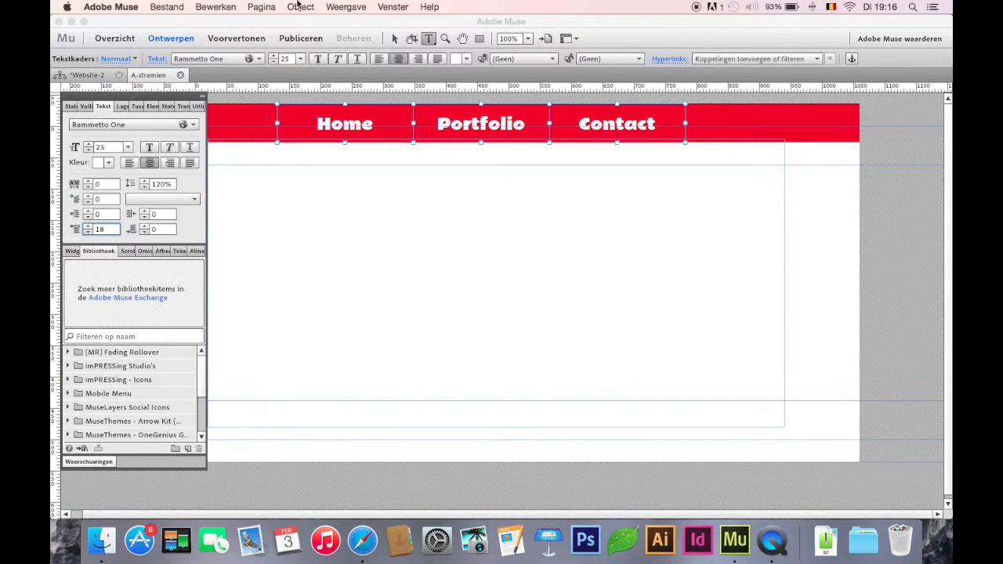
Step: Hyperlink the Home, Portfolio and Contact menu labels to their matching pages
{"action": "left_click", "coordinate": [394, 38]}
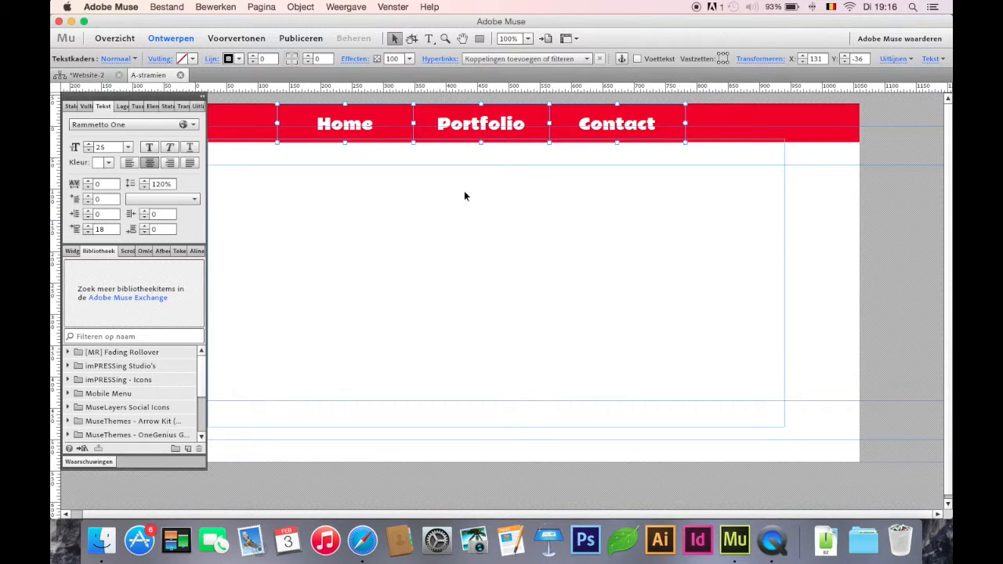
{"action": "left_click", "coordinate": [432, 221]}
{"action": "left_click", "coordinate": [314, 129]}
{"action": "left_click", "coordinate": [509, 59]}
{"action": "left_click", "coordinate": [508, 127]}
{"action": "left_click", "coordinate": [510, 123]}
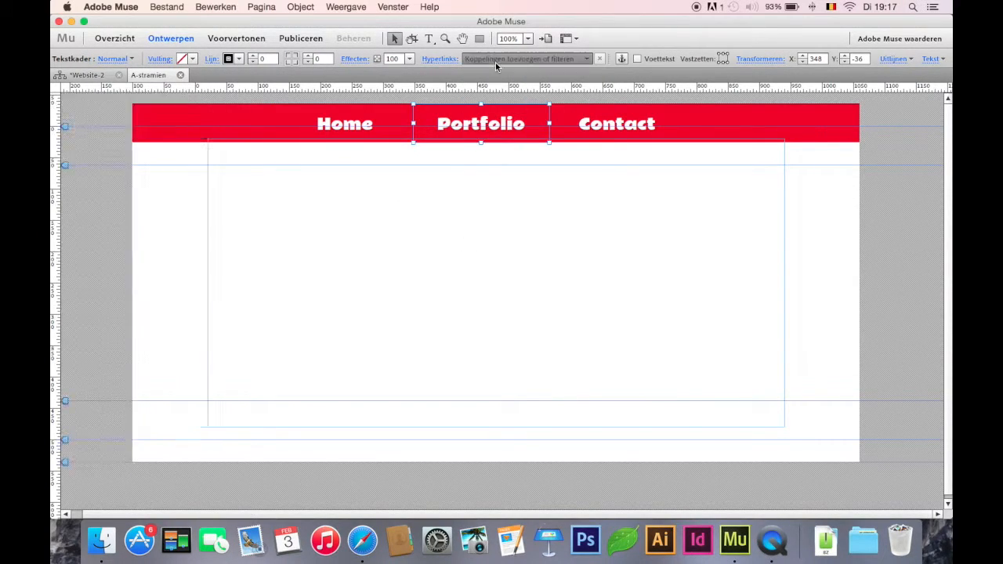
{"action": "left_click", "coordinate": [495, 60]}
{"action": "left_click", "coordinate": [502, 145]}
{"action": "left_click", "coordinate": [590, 106]}
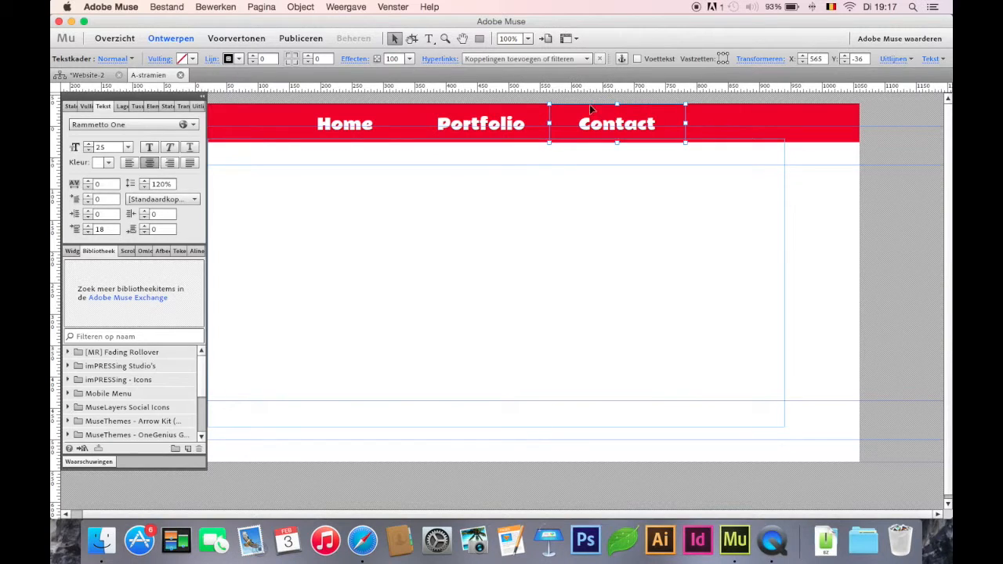
{"action": "left_click", "coordinate": [566, 62]}
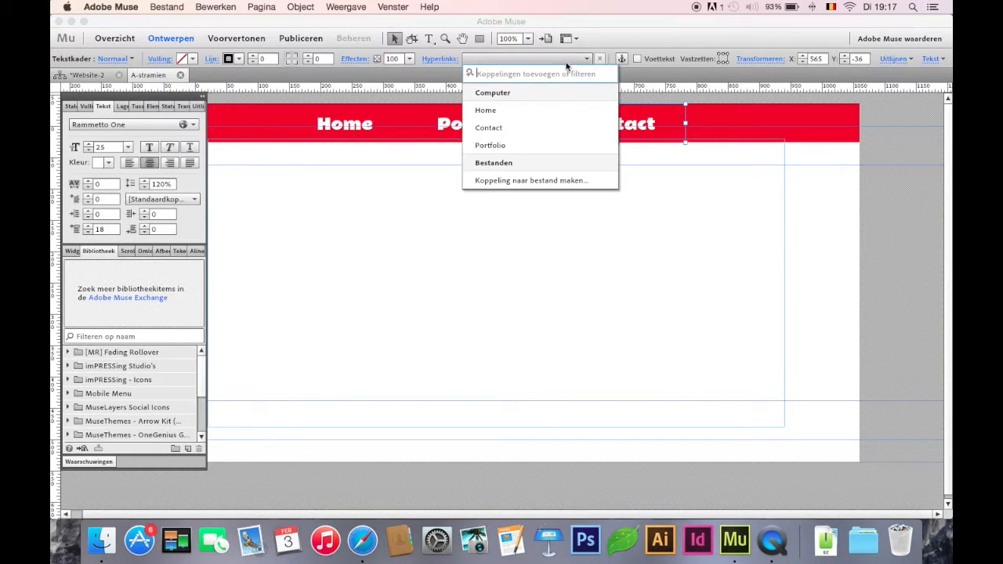
{"action": "left_click", "coordinate": [543, 126]}
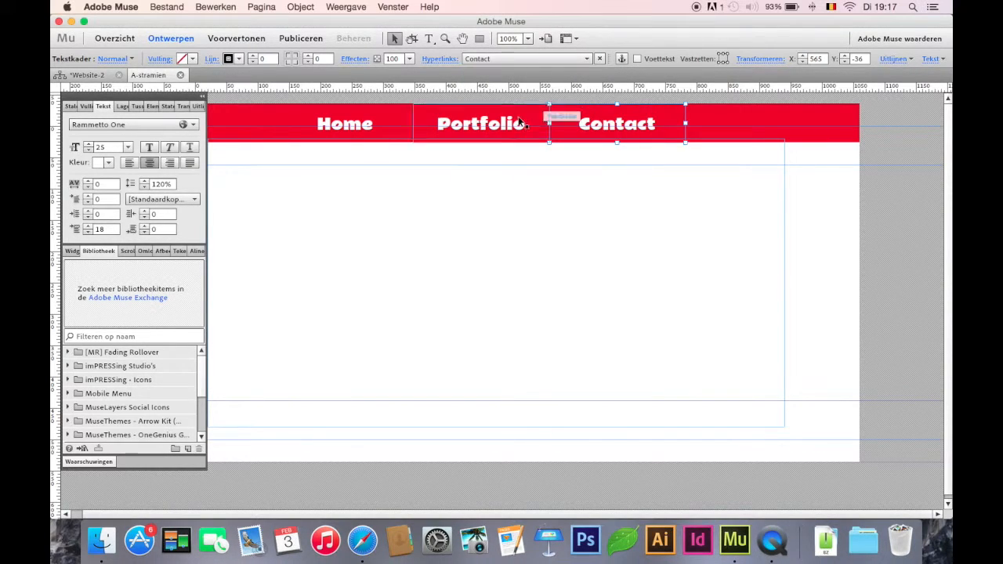
Step: Examine the master header on the Home page and in the page overview, with the panels collapsed and moved clear of the header
{"action": "left_click", "coordinate": [181, 76]}
{"action": "double_click", "coordinate": [161, 171]}
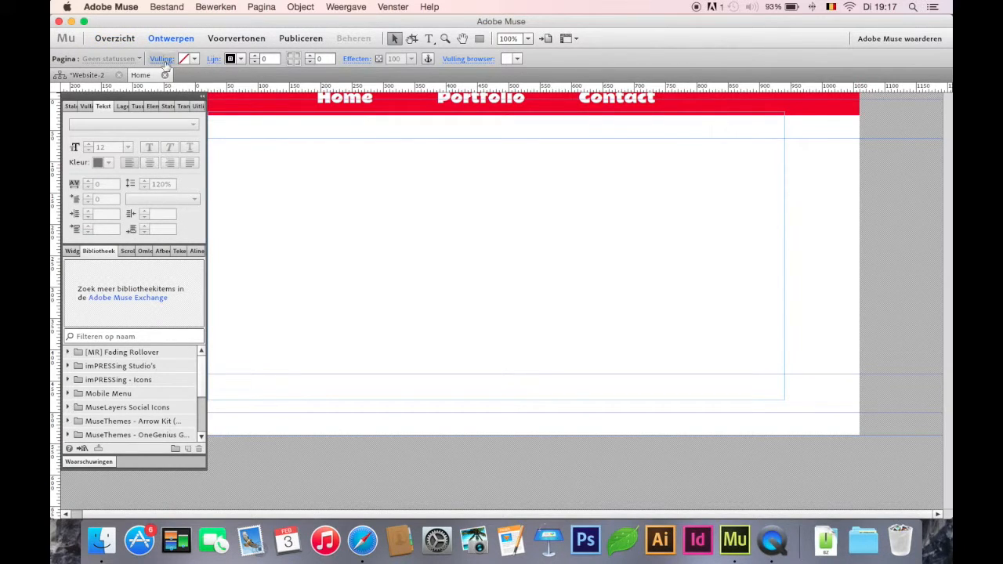
{"action": "left_click", "coordinate": [203, 96]}
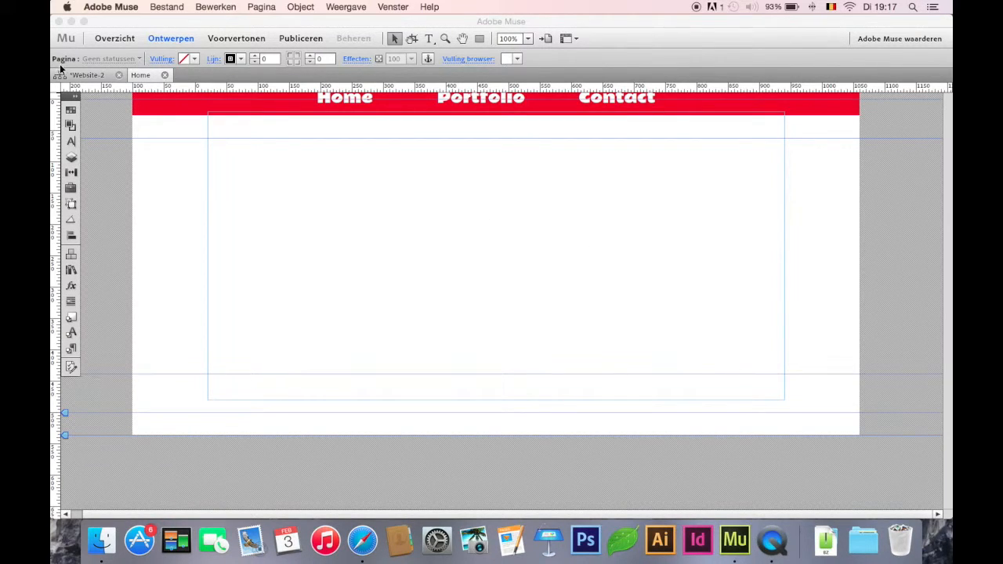
{"action": "left_click_drag", "start_coordinate": [66, 99], "coordinate": [79, 123]}
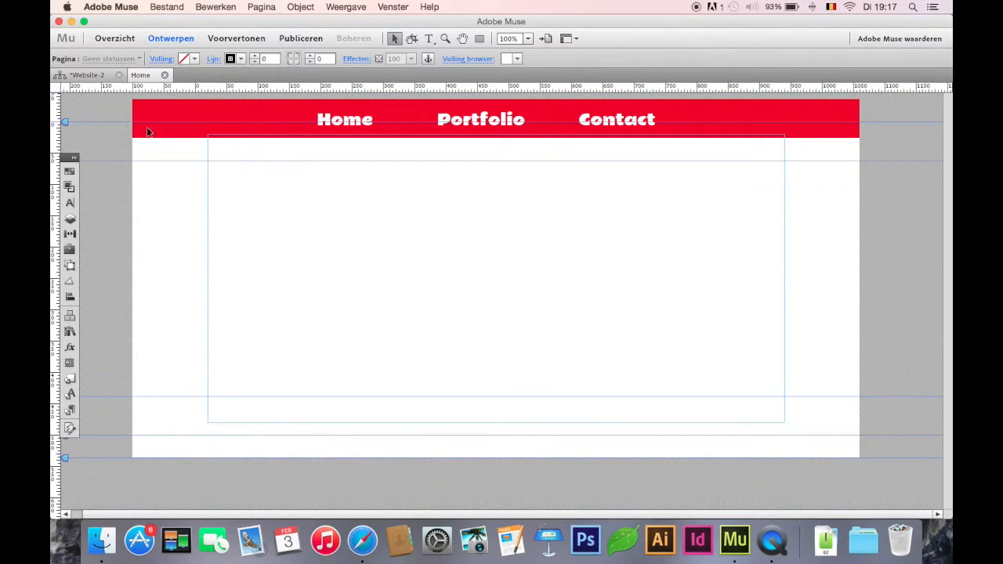
{"action": "left_click", "coordinate": [165, 75]}
{"action": "left_click", "coordinate": [292, 138]}
{"action": "left_click", "coordinate": [572, 138]}
Step: Draw a wide text frame below the header on the Home page and fill it with the text "home"
{"action": "left_click", "coordinate": [159, 152]}
{"action": "double_click", "coordinate": [168, 149]}
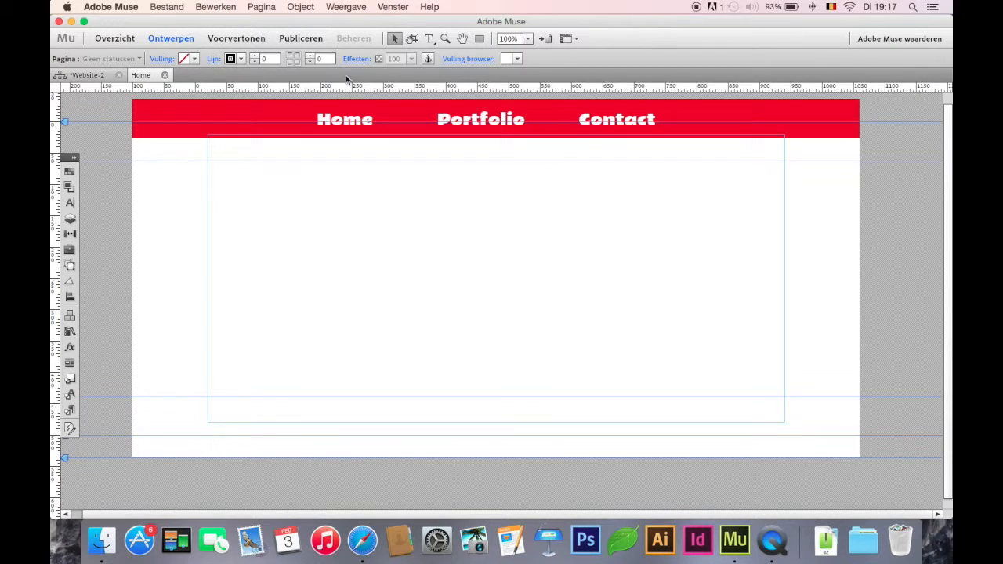
{"action": "left_click", "coordinate": [430, 40]}
{"action": "mouse_move", "coordinate": [330, 172]}
{"action": "left_mouse_down"}
{"action": "mouse_move", "coordinate": [544, 264]}
{"action": "mouse_move", "coordinate": [726, 309]}
{"action": "left_mouse_up"}
{"action": "type", "text": "H"}
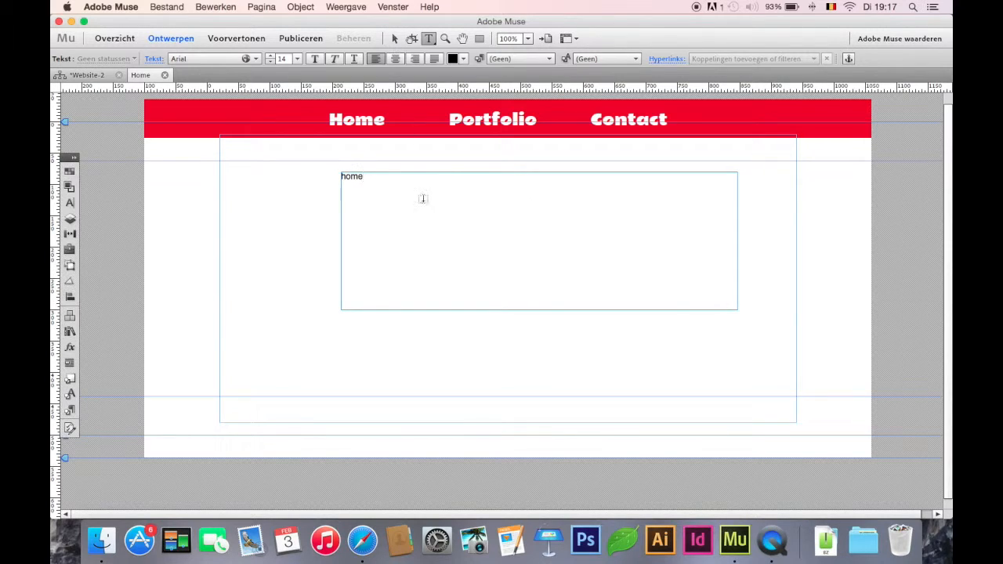
{"action": "left_click", "coordinate": [395, 38]}
Step: Copy the "home" text frame onto the Portfolio page and change the copy's text to "Portfolio"
{"action": "key", "text": "super+c"}
{"action": "left_click", "coordinate": [97, 76]}
{"action": "double_click", "coordinate": [331, 165]}
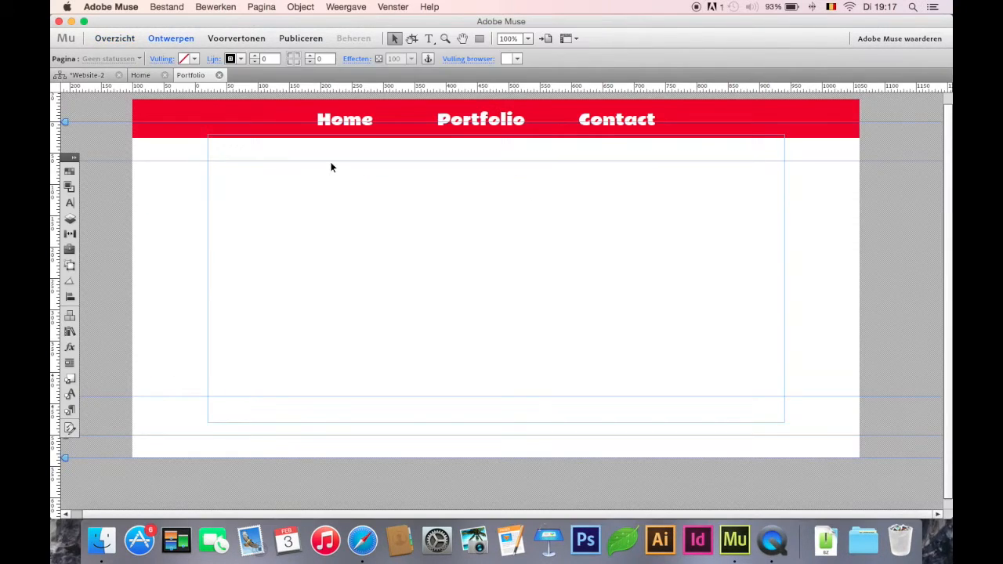
{"action": "key", "text": "super+v"}
{"action": "double_click", "coordinate": [374, 255]}
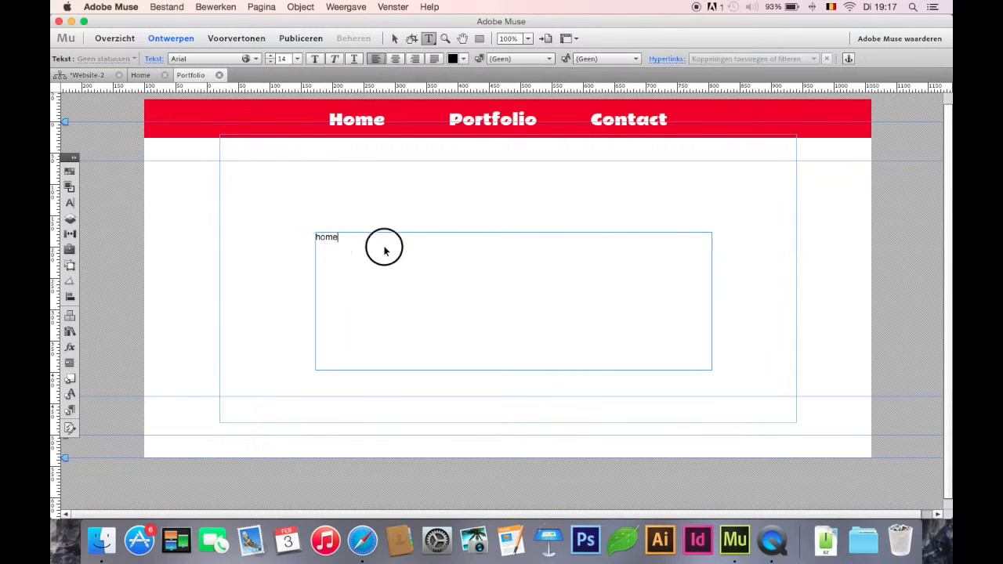
{"action": "left_click_drag", "start_coordinate": [351, 247], "coordinate": [202, 238]}
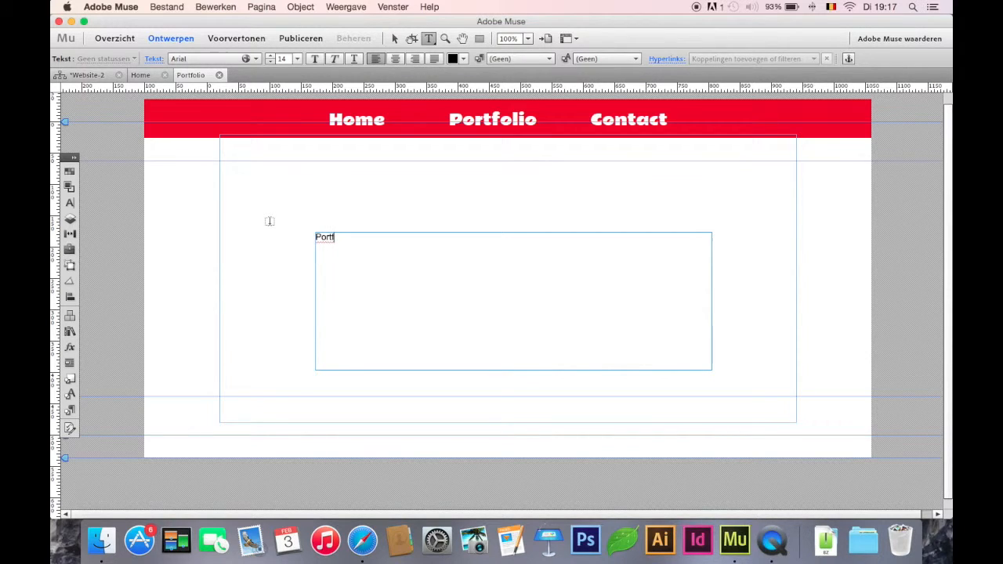
{"action": "type", "text": "Portfolio"}
{"action": "left_click", "coordinate": [402, 39]}
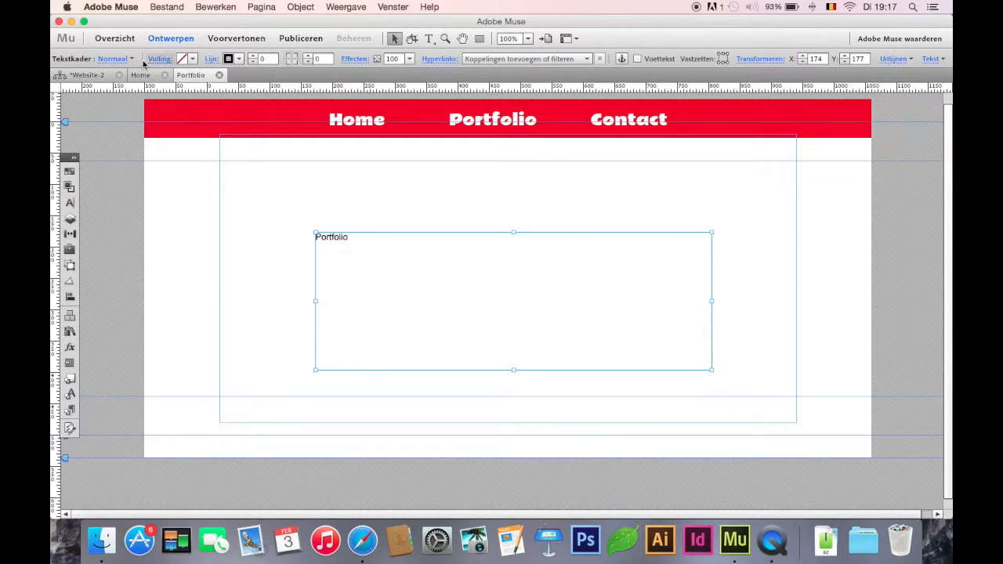
Step: Paste the copied text frame onto the Contact page and change its text to "contact"
{"action": "left_click", "coordinate": [110, 76]}
{"action": "double_click", "coordinate": [460, 146]}
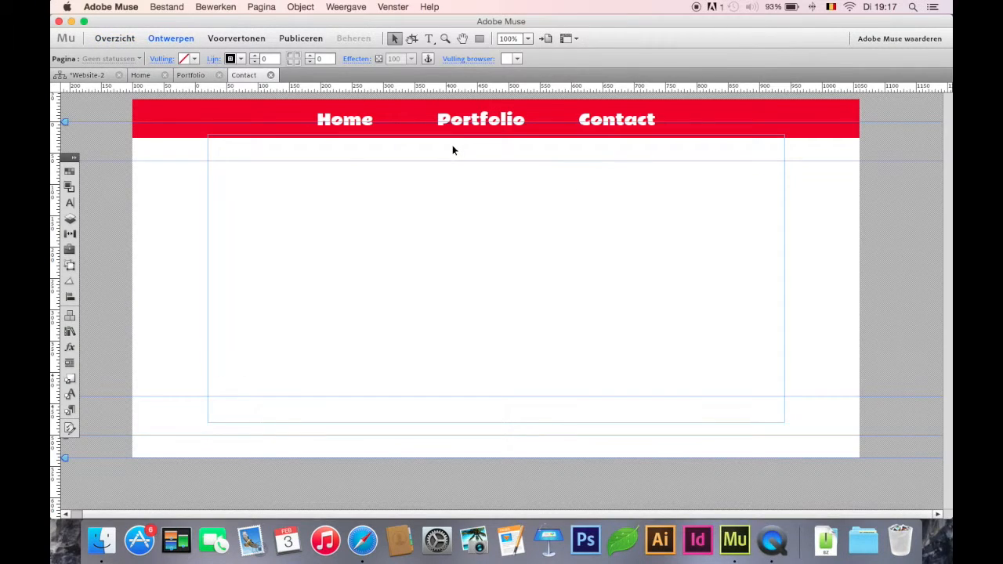
{"action": "key", "text": "super+v"}
{"action": "double_click", "coordinate": [365, 239]}
{"action": "key", "text": "super+a"}
{"action": "key", "text": "BackSpace"}
{"action": "type", "text": "contact"}
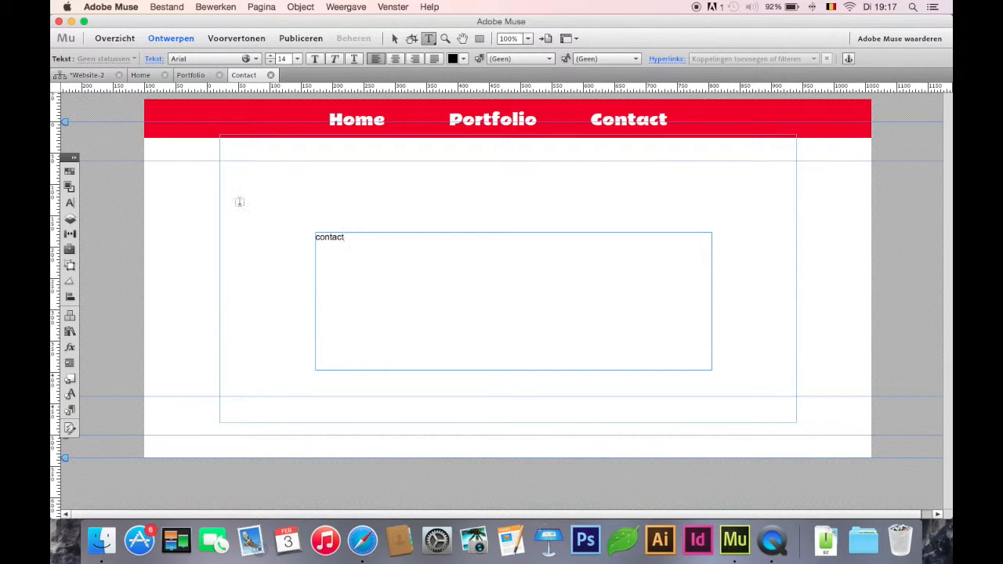
Step: Preview the site and try the Home, Portfolio and Contact links in the header, and return to the Contact page design
{"action": "left_click", "coordinate": [257, 37]}
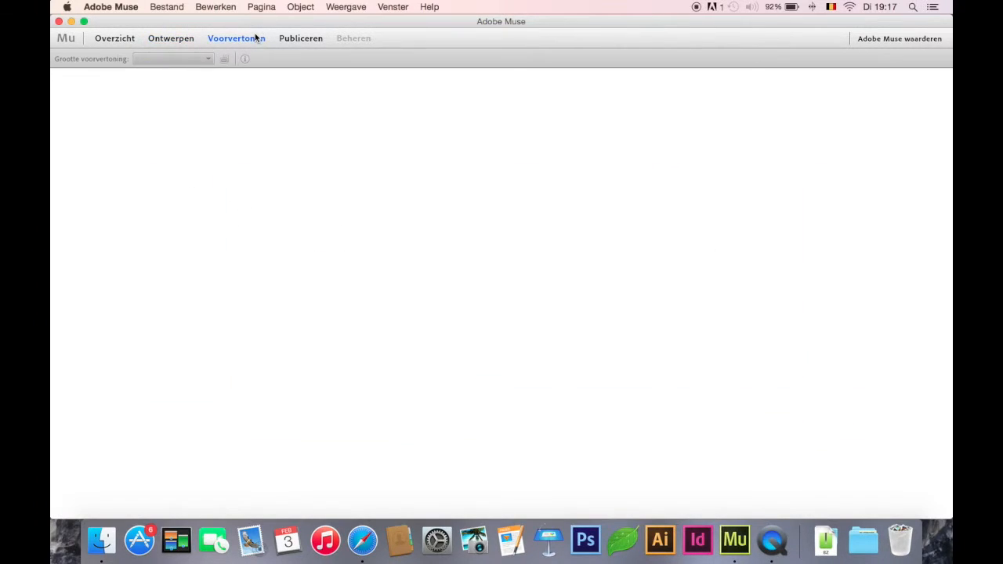
{"action": "left_click", "coordinate": [370, 89]}
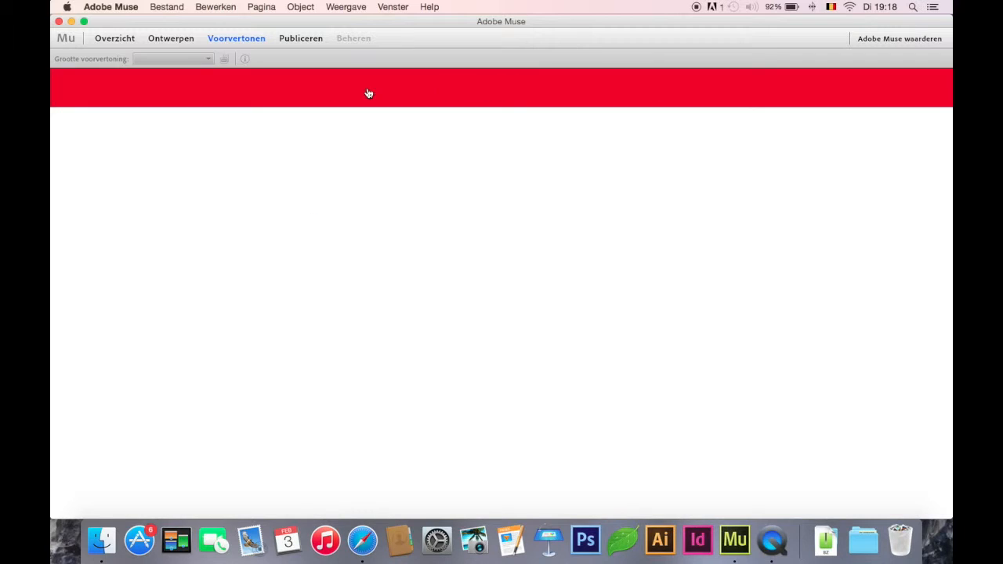
{"action": "left_click", "coordinate": [524, 87]}
{"action": "left_click", "coordinate": [620, 88]}
{"action": "left_click", "coordinate": [171, 38]}
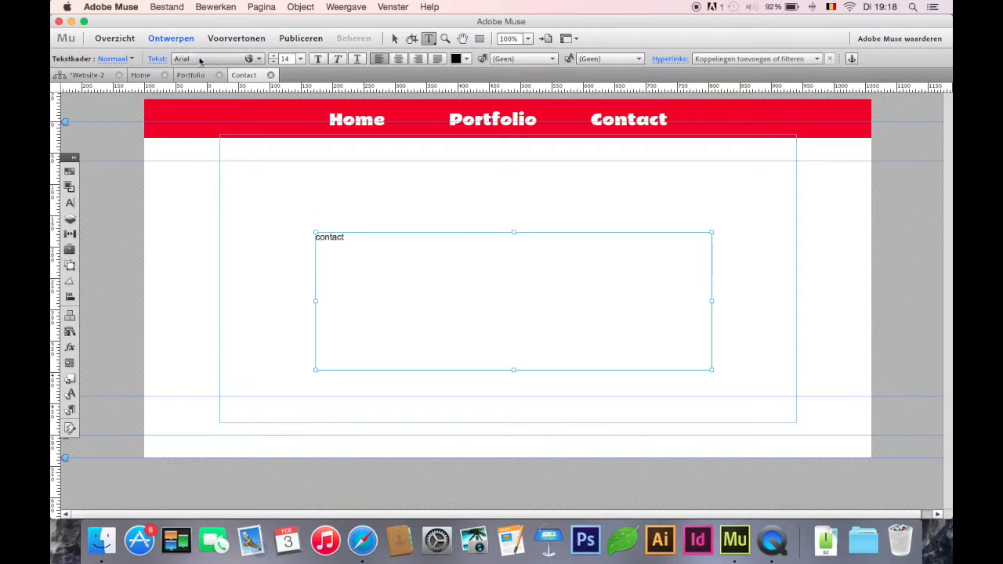
{"action": "left_click", "coordinate": [395, 39]}
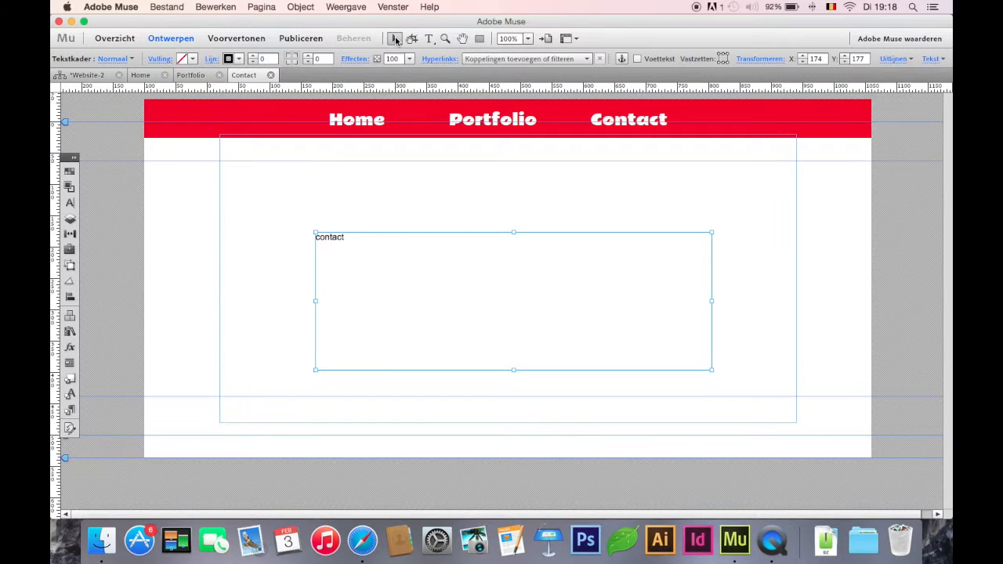
{"action": "left_click", "coordinate": [372, 178]}
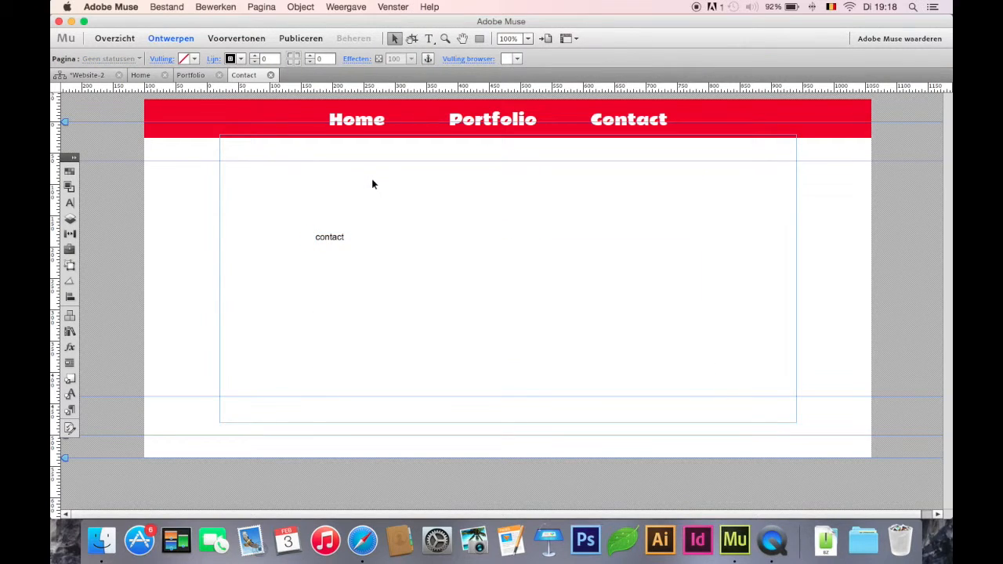
Step: Add a new layer and name it "sliding Menu"
{"action": "left_click", "coordinate": [76, 160]}
{"action": "left_click_drag", "start_coordinate": [76, 157], "coordinate": [90, 113]}
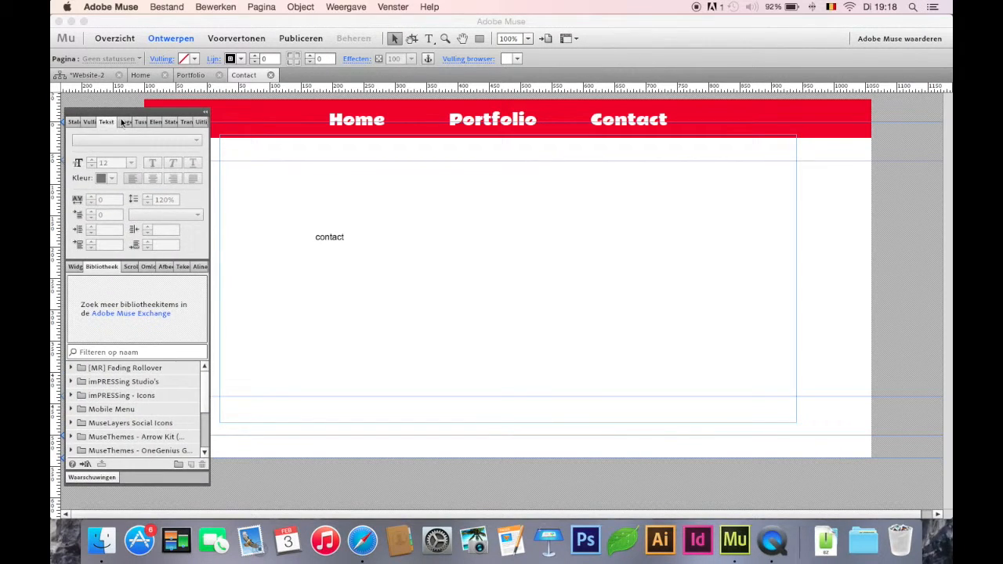
{"action": "left_click", "coordinate": [122, 123]}
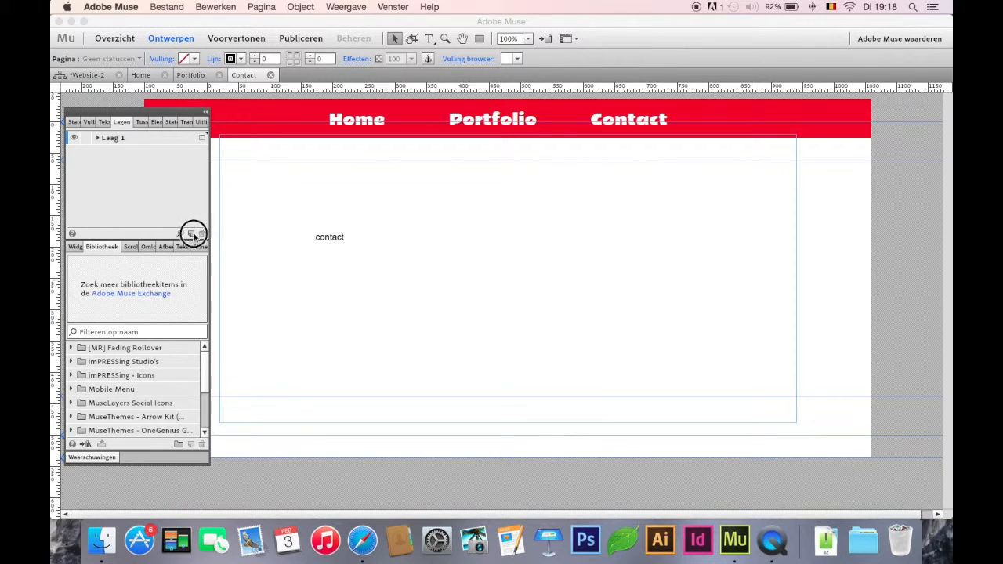
{"action": "left_click", "coordinate": [192, 233]}
{"action": "double_click", "coordinate": [120, 141]}
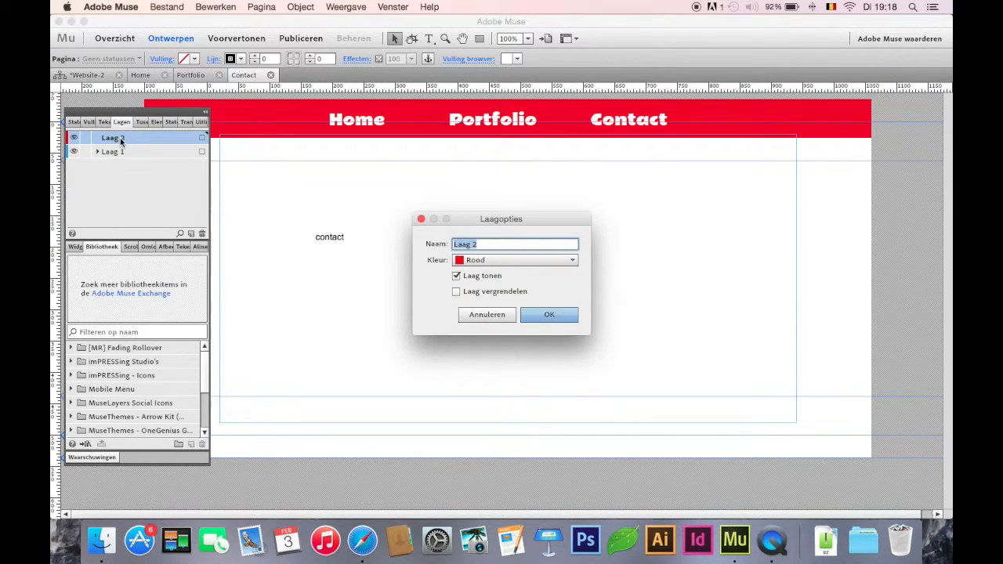
{"action": "type", "text": "sliding Menu"}
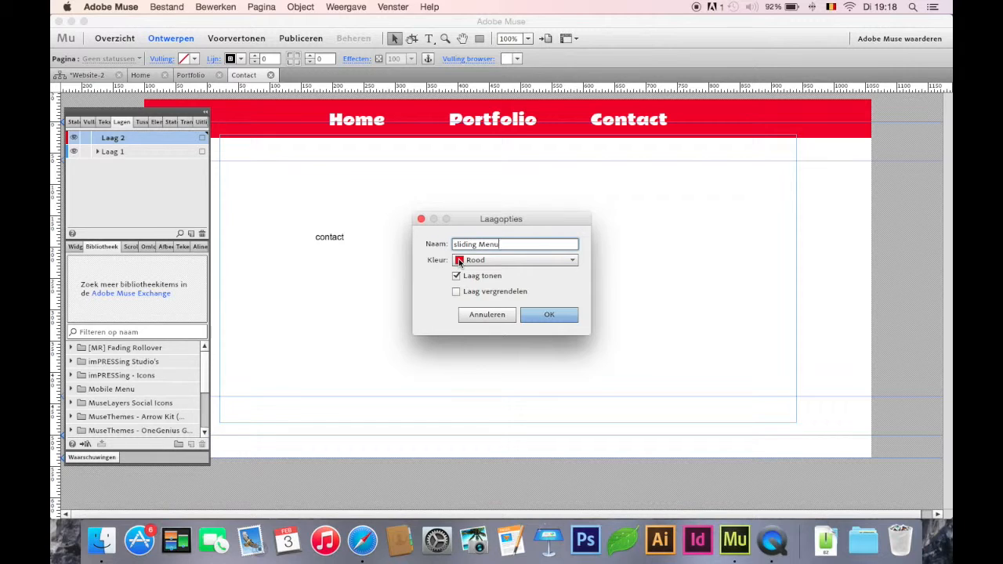
{"action": "left_click", "coordinate": [547, 317]}
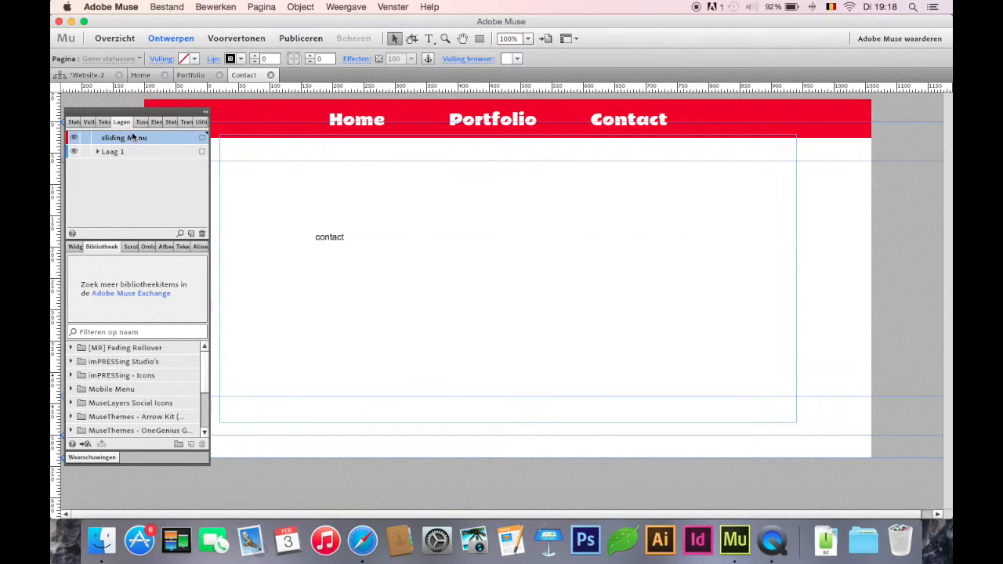
Step: Draw a thin page-wide rectangle below the Contact page's header on the sliding Menu layer, with stroke 0 and a red fill
{"action": "left_click_drag", "start_coordinate": [127, 121], "coordinate": [240, 196]}
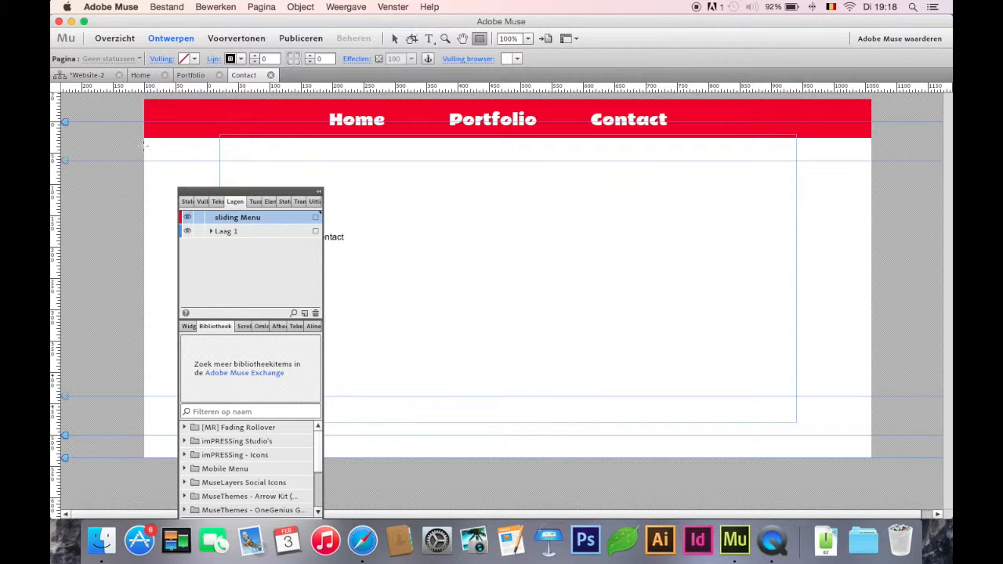
{"action": "left_click_drag", "start_coordinate": [144, 145], "coordinate": [855, 170]}
{"action": "left_click", "coordinate": [394, 38]}
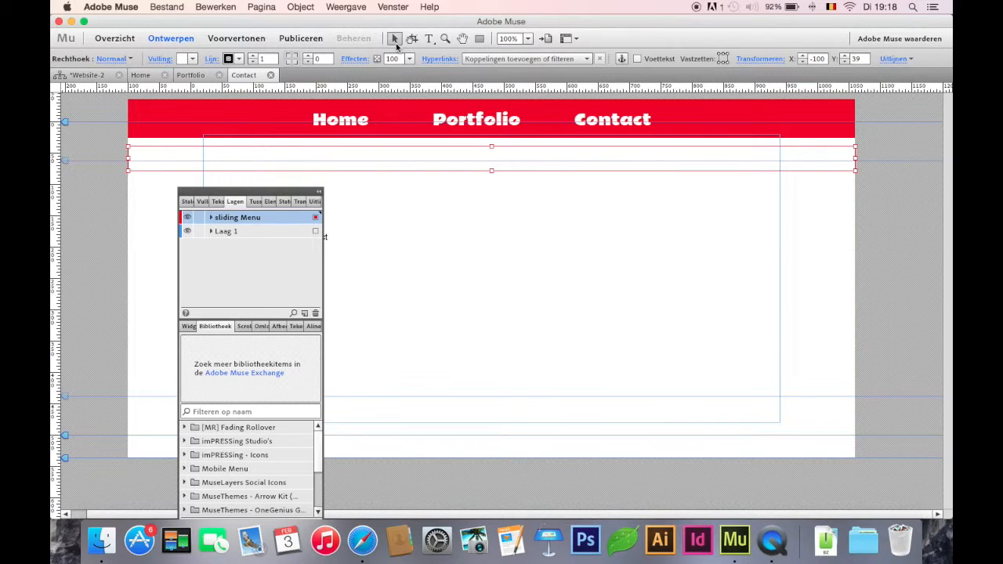
{"action": "left_click", "coordinate": [253, 63]}
{"action": "left_click", "coordinate": [192, 59]}
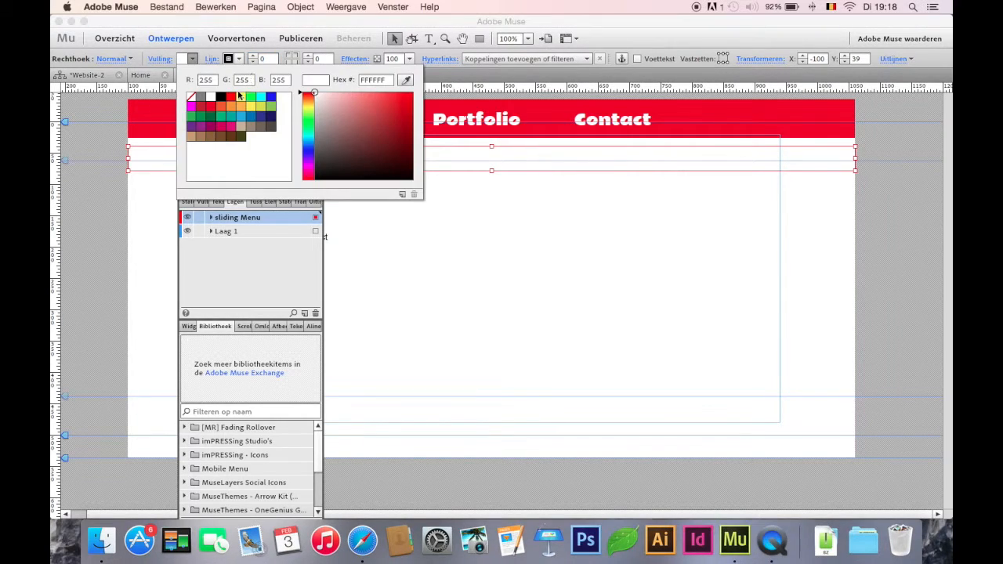
{"action": "left_click", "coordinate": [214, 109]}
{"action": "left_click", "coordinate": [393, 42]}
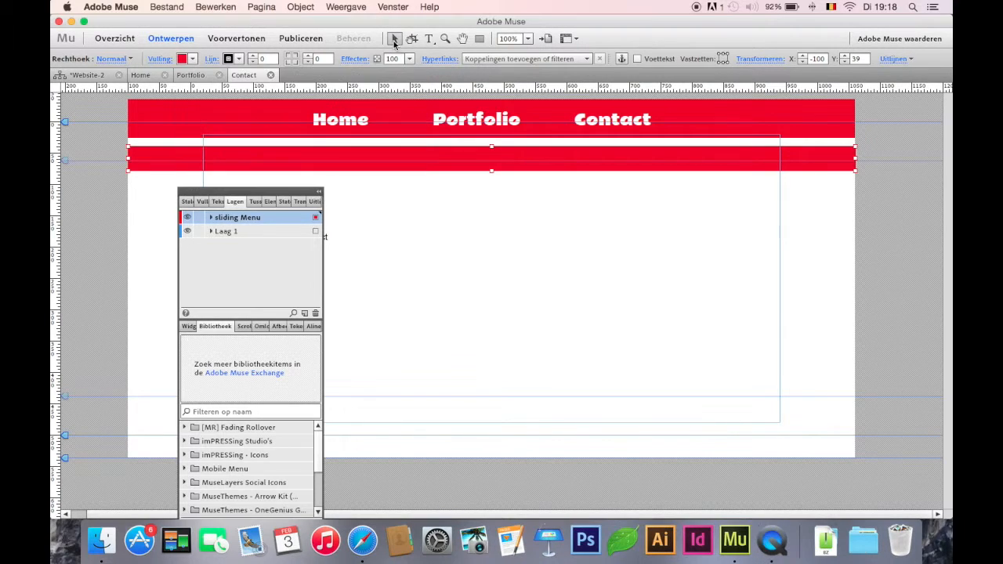
Step: Move the new red bar up to Y 33, leaving a narrow white gap under the header
{"action": "left_click_drag", "start_coordinate": [426, 156], "coordinate": [425, 150]}
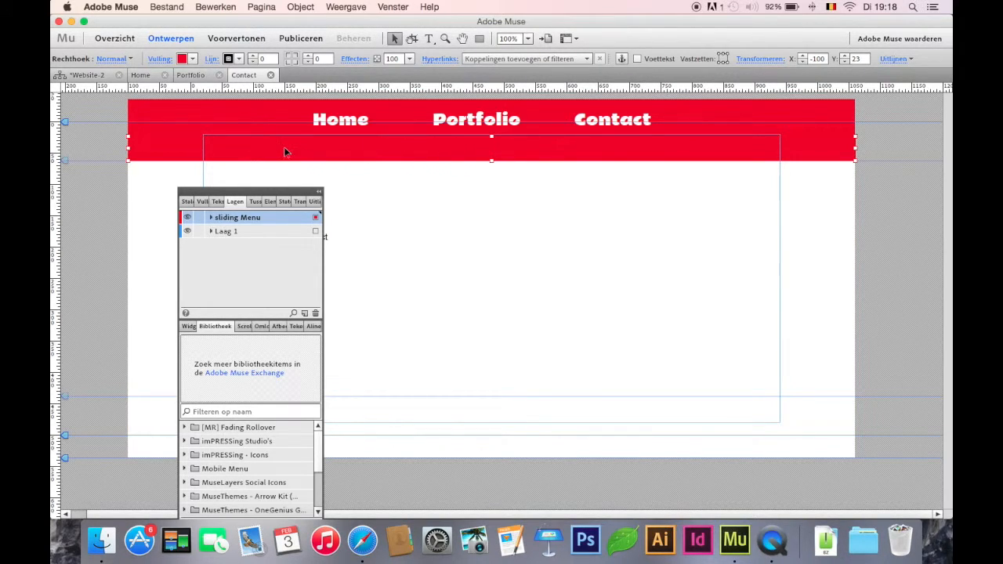
{"action": "key", "text": "shift+Down"}
{"action": "left_click", "coordinate": [396, 194]}
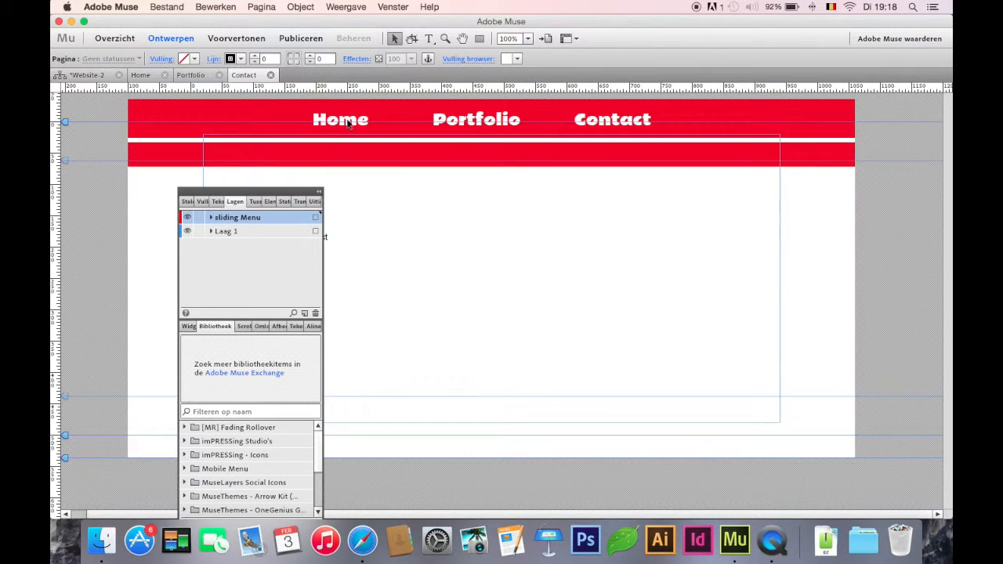
Step: Copy the Home, Portfolio and Contact labels from the A-stramien master page onto the Contact page's second red bar
{"action": "left_click", "coordinate": [150, 75]}
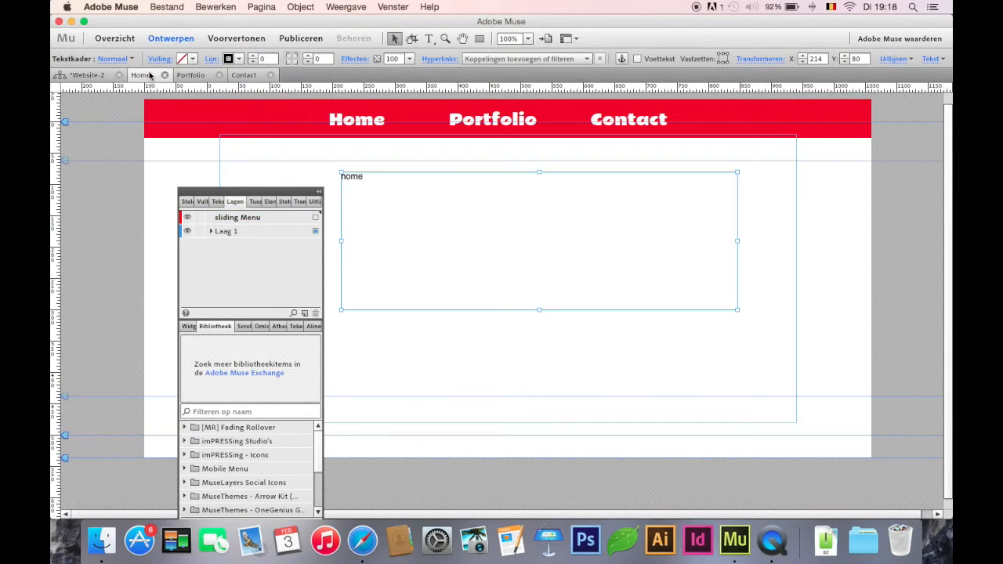
{"action": "left_click", "coordinate": [87, 75]}
{"action": "double_click", "coordinate": [231, 402]}
{"action": "left_click", "coordinate": [345, 119]}
{"action": "left_click", "coordinate": [480, 119], "text": "shift"}
{"action": "left_click", "coordinate": [613, 116], "text": "shift"}
{"action": "key", "text": "super+c"}
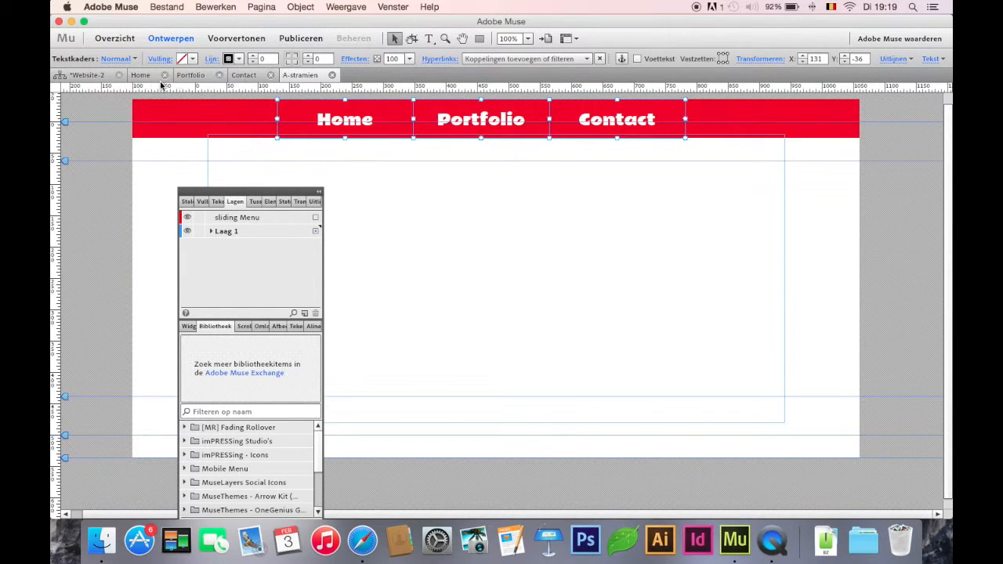
{"action": "left_click", "coordinate": [246, 74]}
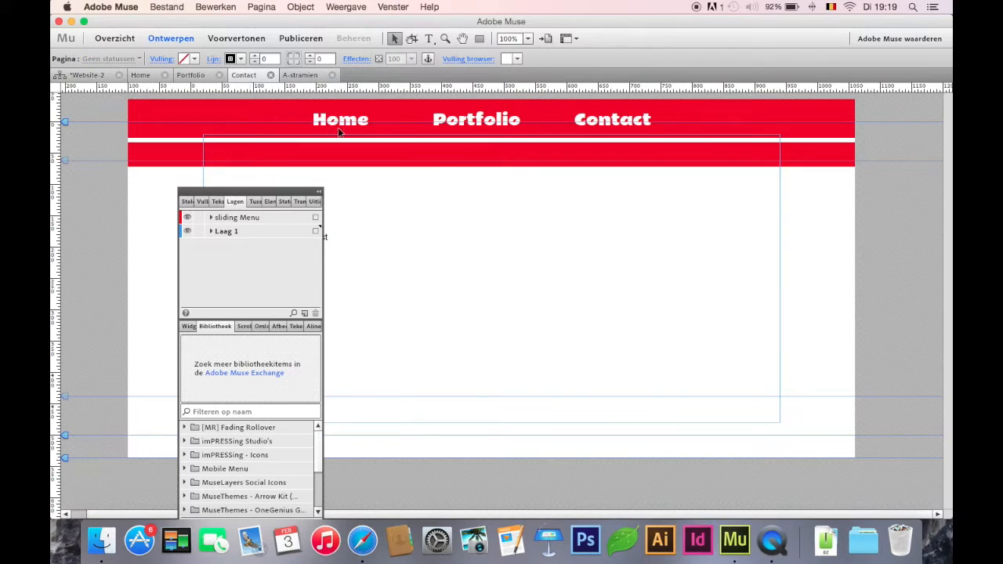
{"action": "key", "text": "super+v"}
{"action": "left_click_drag", "start_coordinate": [475, 285], "coordinate": [494, 147]}
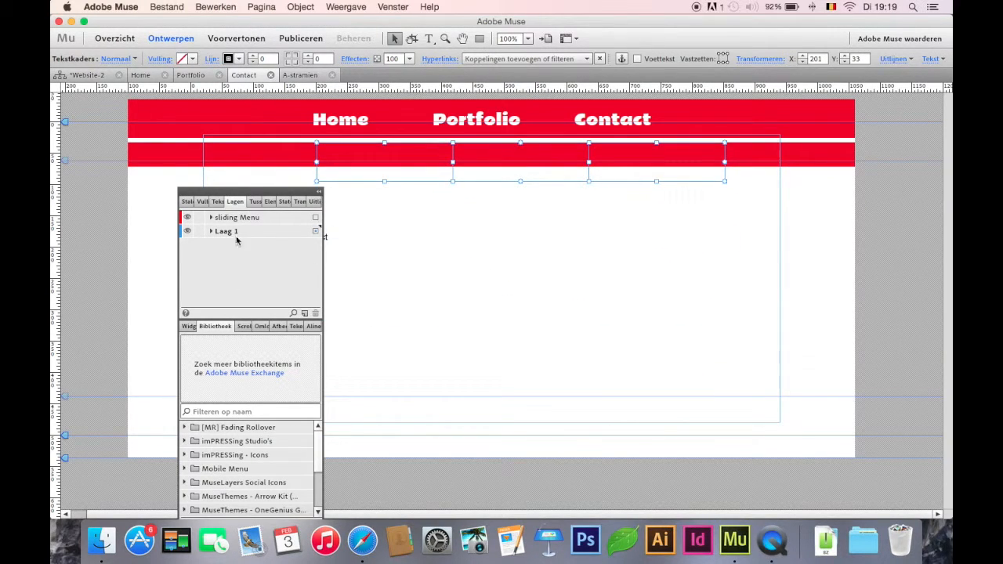
Step: Try to bring the three copied menu labels to the front of the second red bar
{"action": "left_click", "coordinate": [219, 202]}
{"action": "left_click", "coordinate": [206, 326]}
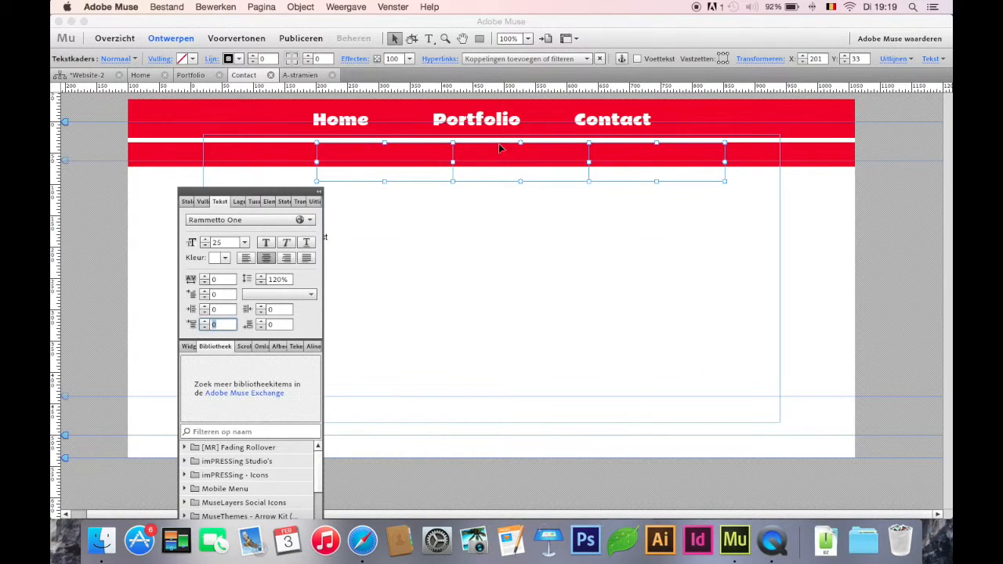
{"action": "right_click", "coordinate": [501, 178]}
{"action": "mouse_move", "coordinate": [556, 224]}
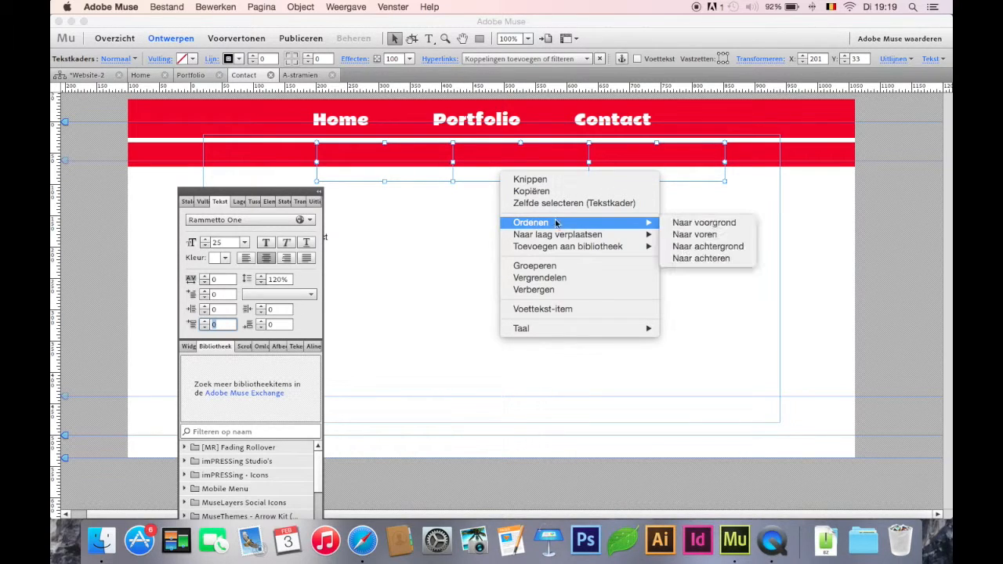
{"action": "left_click", "coordinate": [702, 225]}
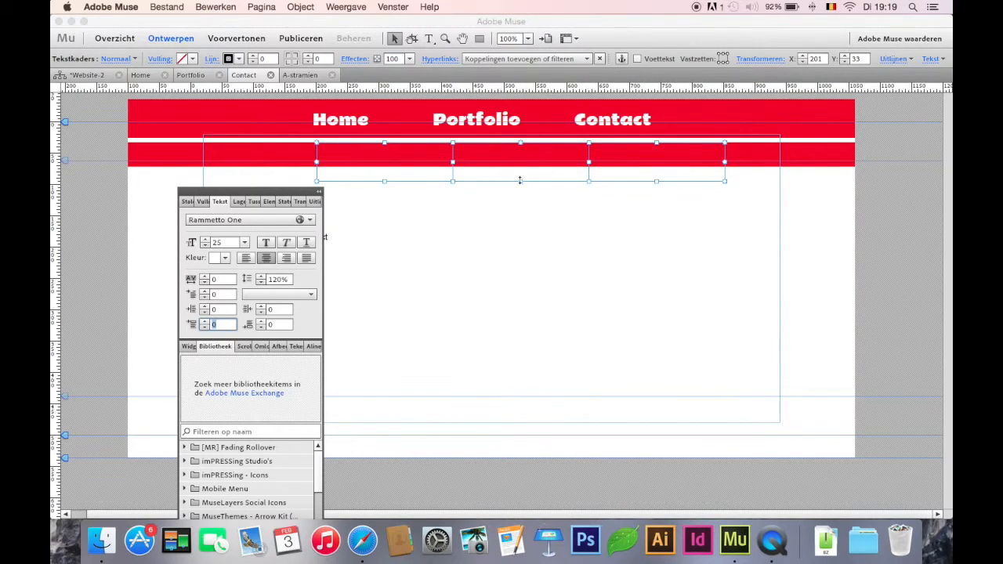
Step: Reduce the copied Portfolio label's font size to 21 and try to bring its frame to the front
{"action": "left_click", "coordinate": [520, 181]}
{"action": "left_click", "coordinate": [522, 165]}
{"action": "left_click", "coordinate": [533, 169]}
{"action": "double_click", "coordinate": [555, 171]}
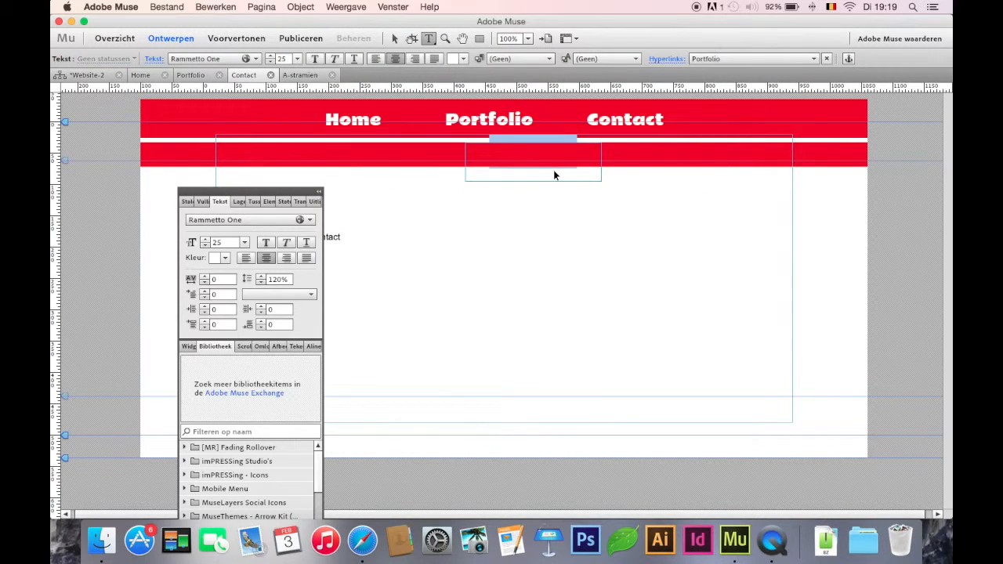
{"action": "left_click", "coordinate": [271, 62]}
{"action": "left_click", "coordinate": [271, 62]}
{"action": "left_click", "coordinate": [271, 62]}
{"action": "left_click", "coordinate": [394, 38]}
{"action": "right_click", "coordinate": [538, 180]}
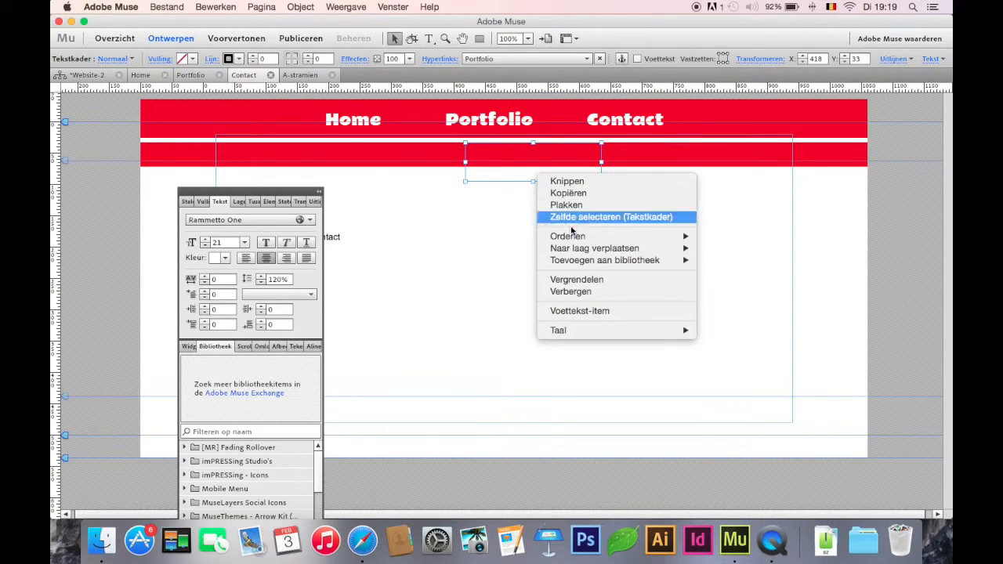
{"action": "mouse_move", "coordinate": [572, 233]}
{"action": "left_click", "coordinate": [722, 234]}
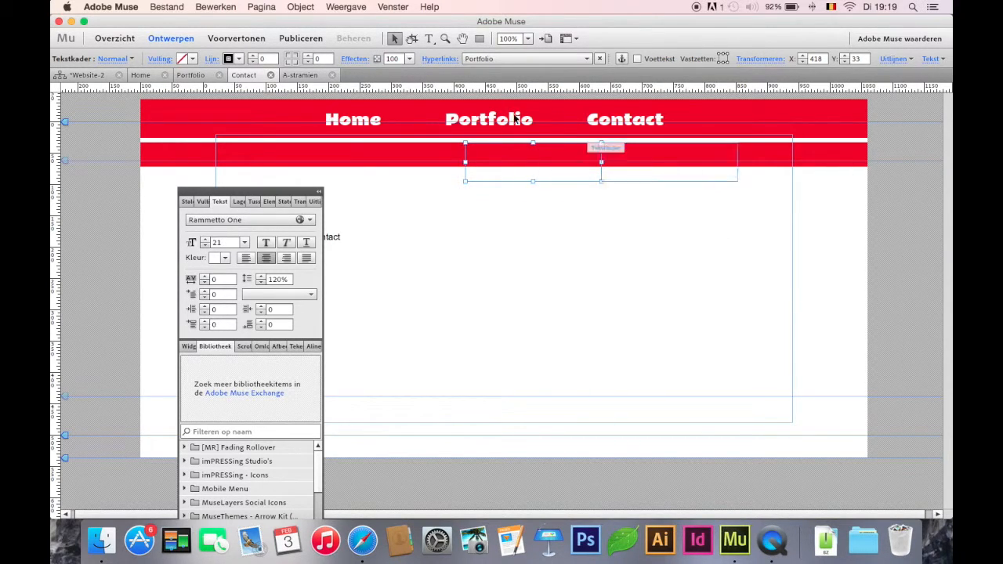
Step: Delete the three copied menu label frames from the second red bar
{"action": "key", "text": "Delete"}
{"action": "left_click", "coordinate": [653, 177]}
{"action": "key", "text": "Delete"}
{"action": "left_click", "coordinate": [379, 174]}
{"action": "key", "text": "Delete"}
{"action": "left_click", "coordinate": [428, 38]}
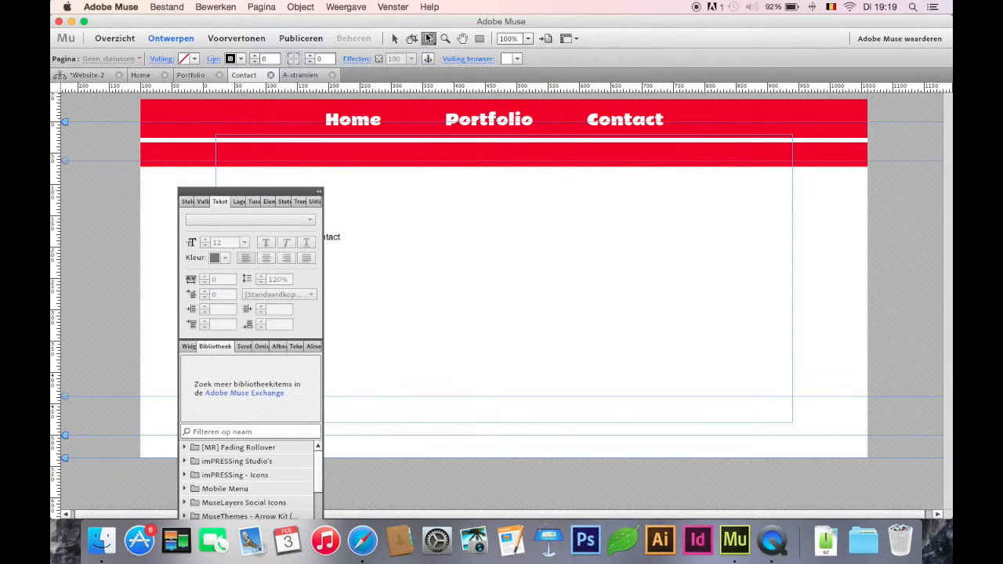
{"action": "left_click_drag", "start_coordinate": [344, 141], "coordinate": [427, 170]}
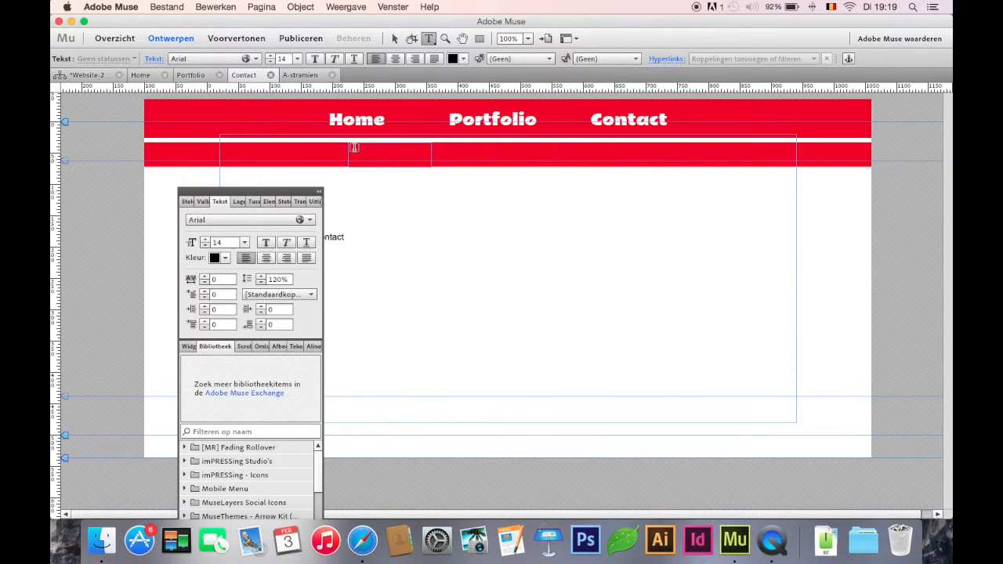
{"action": "key", "text": "Escape"}
{"action": "left_click", "coordinate": [428, 38]}
{"action": "left_click", "coordinate": [377, 149]}
{"action": "left_click", "coordinate": [396, 40]}
{"action": "left_click", "coordinate": [397, 123]}
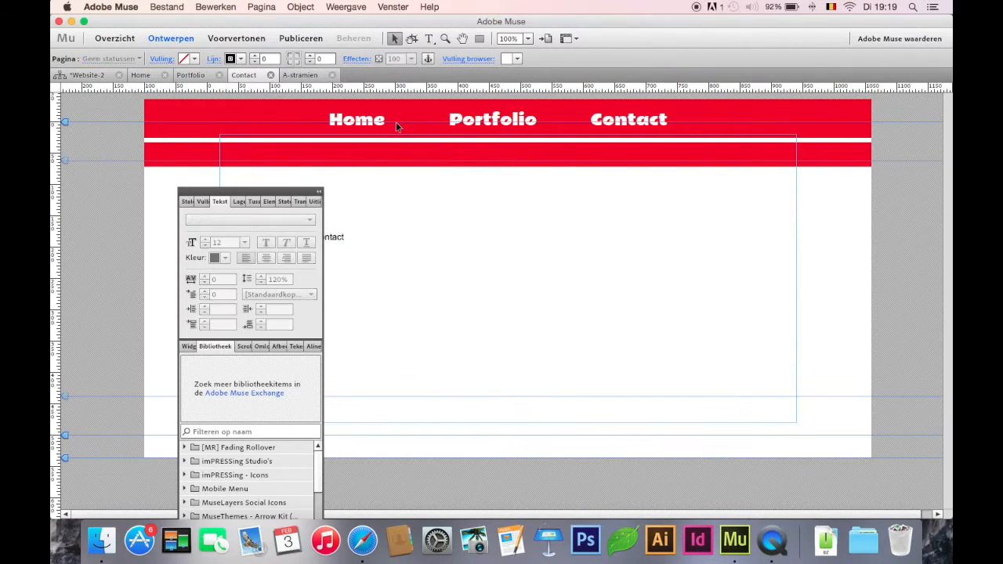
{"action": "left_click", "coordinate": [427, 41]}
{"action": "left_click_drag", "start_coordinate": [347, 139], "coordinate": [414, 171]}
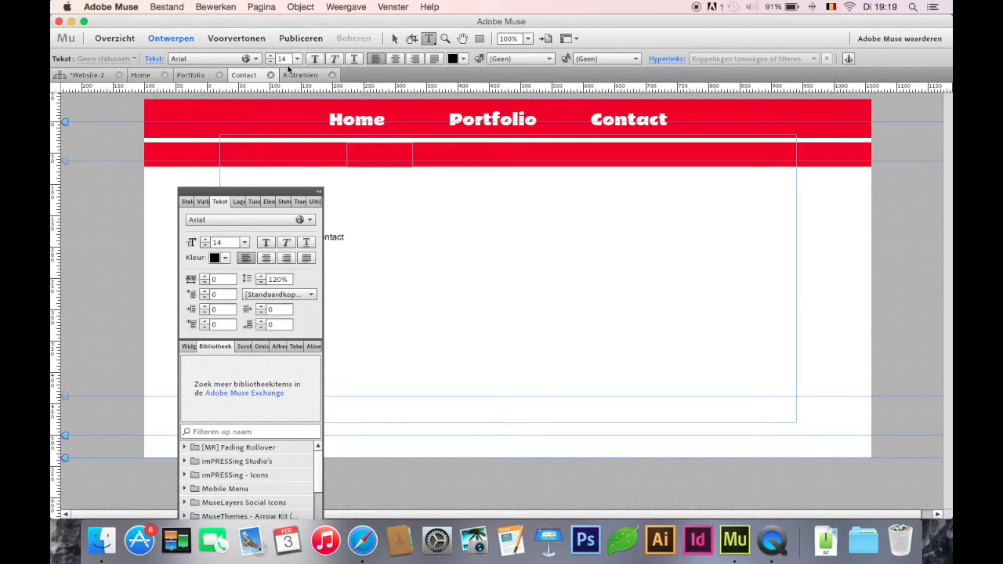
{"action": "left_click", "coordinate": [271, 61]}
{"action": "left_click", "coordinate": [271, 61]}
{"action": "left_click", "coordinate": [271, 61]}
{"action": "left_click", "coordinate": [271, 61]}
{"action": "left_click", "coordinate": [271, 61]}
{"action": "left_click", "coordinate": [271, 61]}
{"action": "left_click", "coordinate": [271, 61]}
{"action": "left_click", "coordinate": [271, 61]}
{"action": "left_click", "coordinate": [378, 159]}
{"action": "left_click", "coordinate": [394, 38]}
{"action": "left_click", "coordinate": [220, 202]}
{"action": "left_click", "coordinate": [220, 202]}
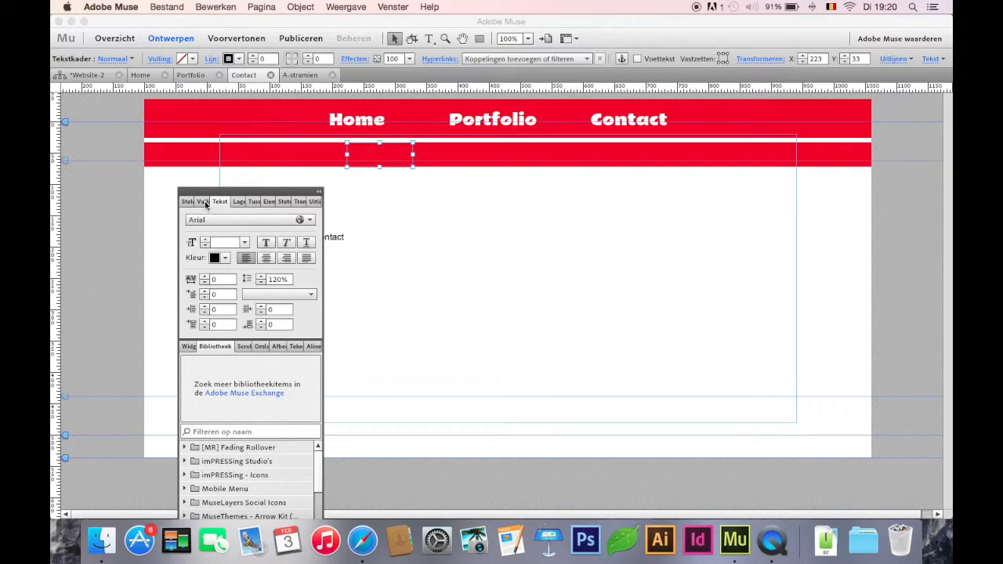
Step: Make the sliding Menu layer active and add a centred text frame reading "home" on the Contact page's second red bar
{"action": "left_click", "coordinate": [236, 203]}
{"action": "left_click", "coordinate": [227, 218]}
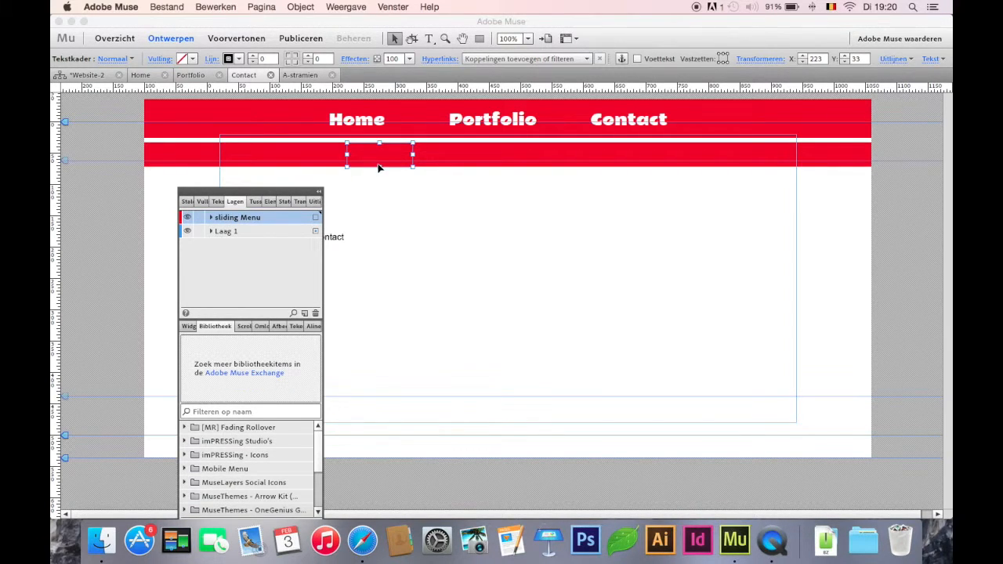
{"action": "left_click", "coordinate": [379, 168]}
{"action": "left_click", "coordinate": [429, 38]}
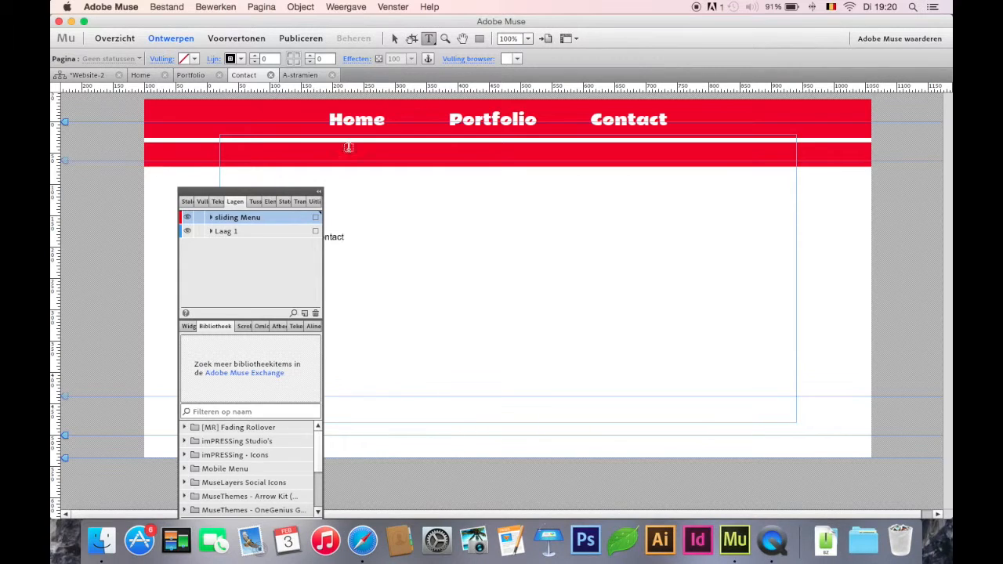
{"action": "left_click_drag", "start_coordinate": [350, 141], "coordinate": [439, 164]}
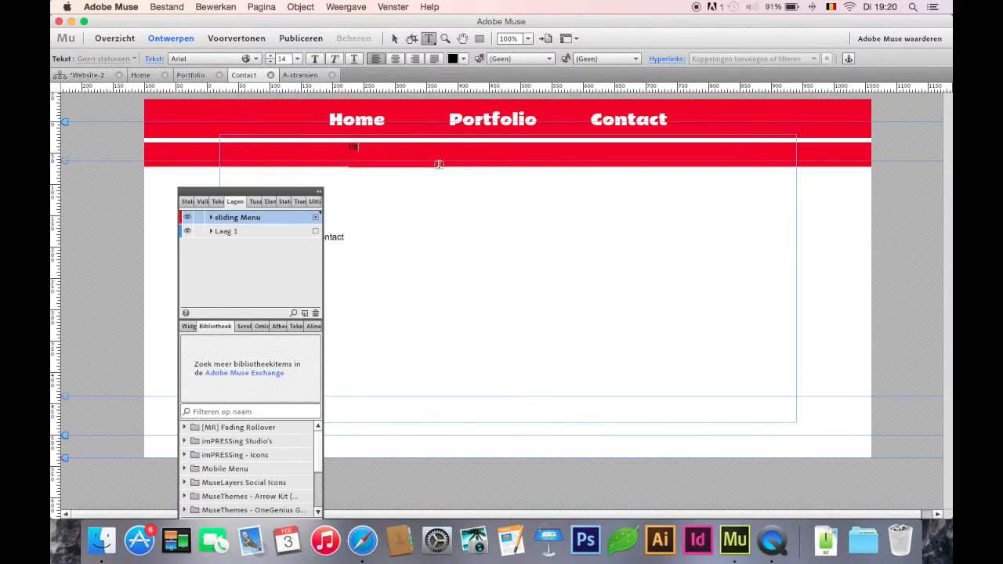
{"action": "key", "text": "super+a"}
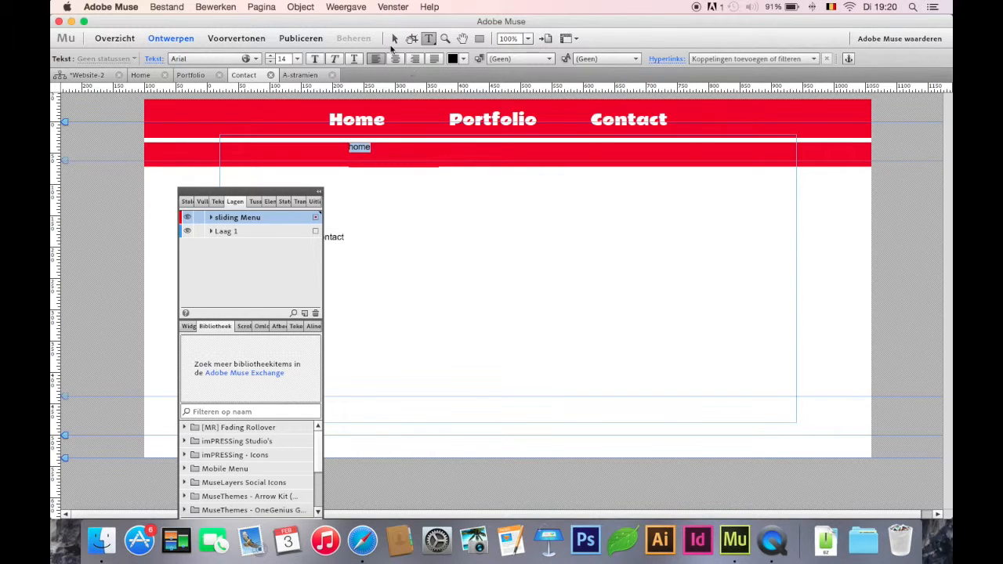
{"action": "left_click", "coordinate": [396, 59]}
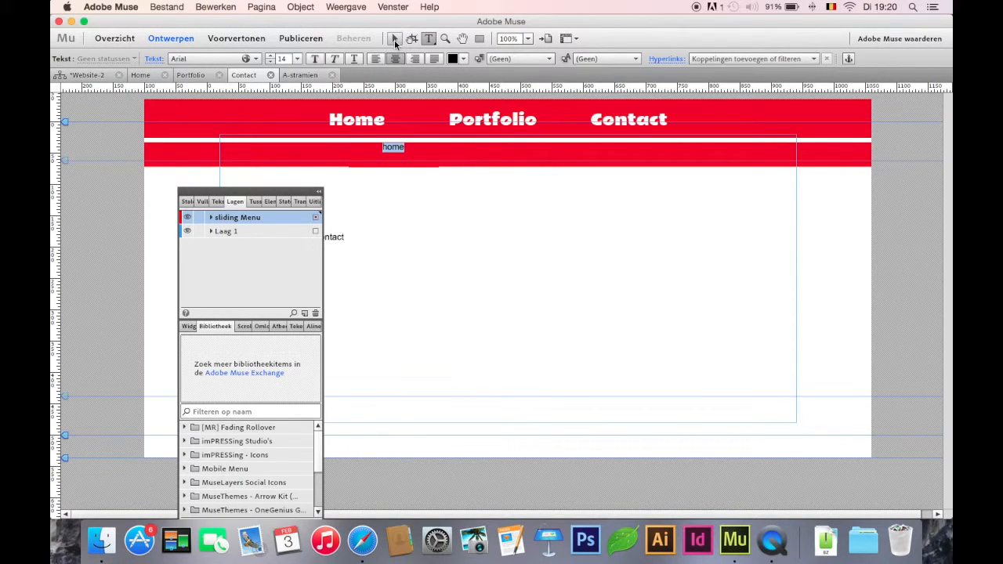
Step: Duplicate the home label directly to its right on the second red bar and change the copy's text to "Portfolio"
{"action": "left_click", "coordinate": [395, 40]}
{"action": "mouse_move", "coordinate": [395, 152]}
{"action": "left_mouse_down"}
{"action": "mouse_move", "coordinate": [488, 149]}
{"action": "mouse_move", "coordinate": [403, 148]}
{"action": "left_mouse_up"}
{"action": "double_click", "coordinate": [485, 151]}
{"action": "type", "text": "Por"}
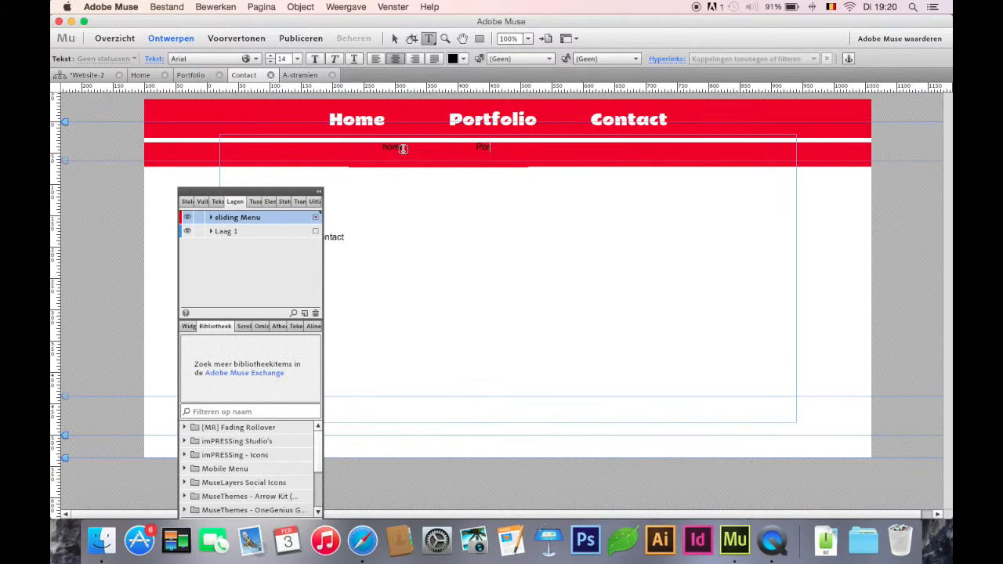
{"action": "type", "text": "tfolio"}
{"action": "left_click", "coordinate": [394, 39]}
Step: Duplicate the small Portfolio label directly to its right and change the copy's text to "Contact"
{"action": "left_click_drag", "start_coordinate": [501, 161], "coordinate": [586, 160]}
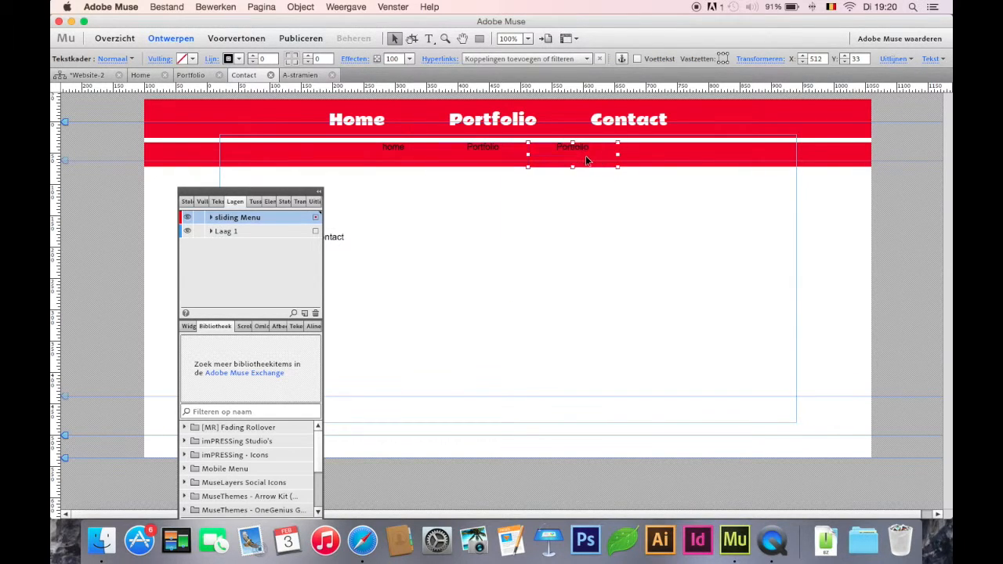
{"action": "double_click", "coordinate": [595, 148]}
{"action": "type", "text": "Contact"}
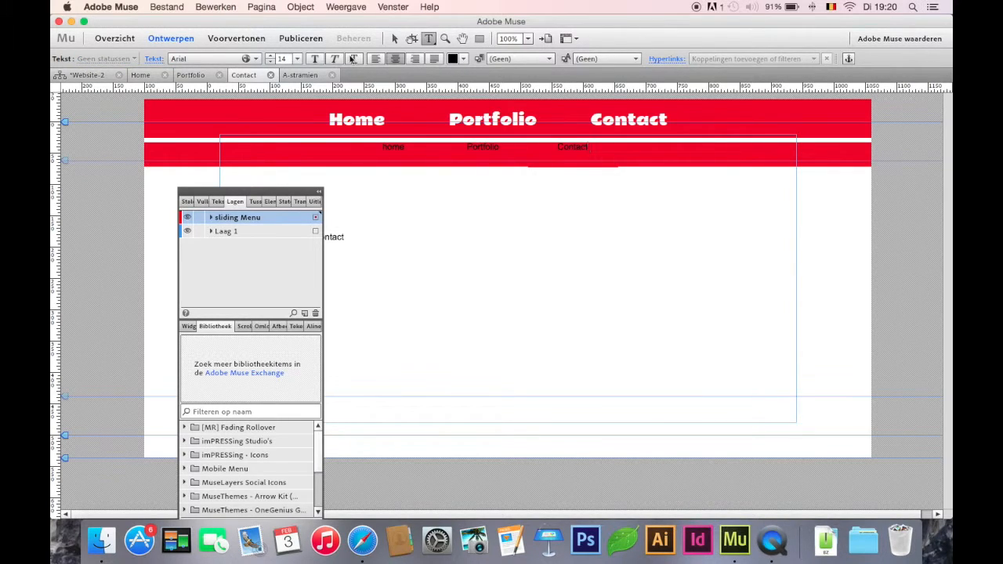
{"action": "left_click", "coordinate": [394, 38]}
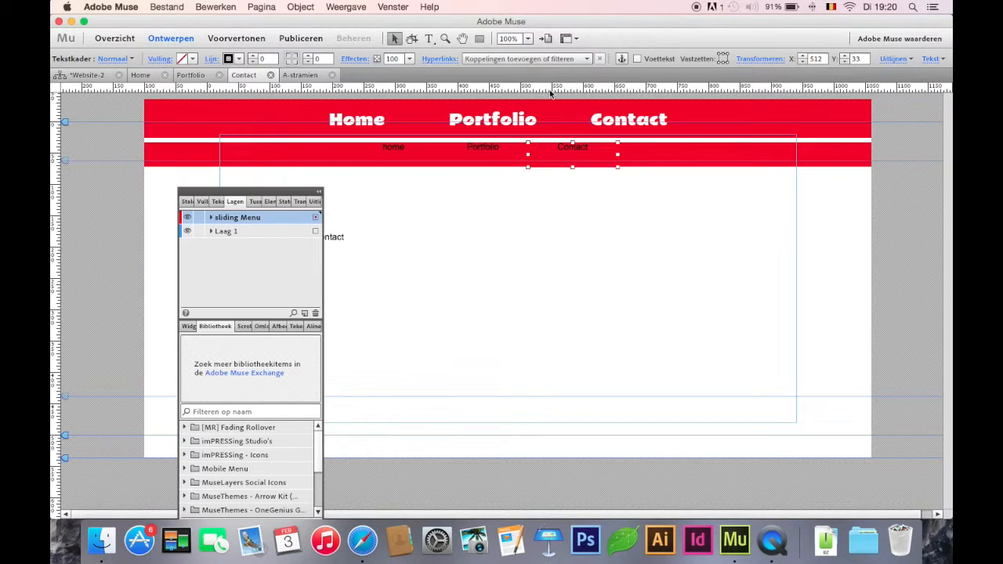
Step: Link the second bar's three labels to the Contact, Portfolio and Home pages, and change the first label's text to "Home"
{"action": "left_click", "coordinate": [533, 58]}
{"action": "left_click", "coordinate": [492, 129]}
{"action": "left_click", "coordinate": [503, 146]}
{"action": "left_click", "coordinate": [503, 60]}
{"action": "left_click", "coordinate": [491, 145]}
{"action": "left_click", "coordinate": [393, 147]}
{"action": "left_click", "coordinate": [496, 60]}
{"action": "left_click", "coordinate": [495, 110]}
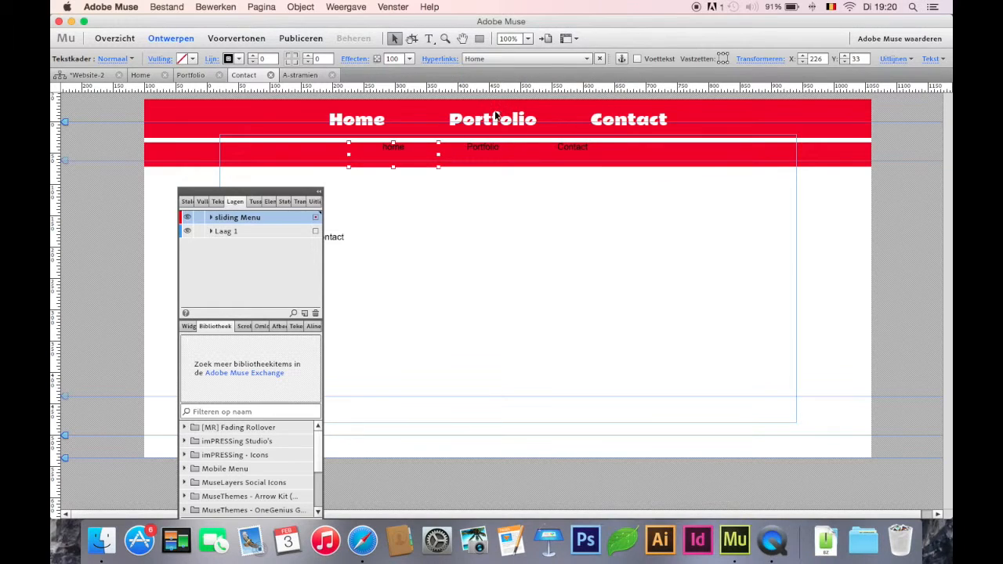
{"action": "double_click", "coordinate": [389, 149]}
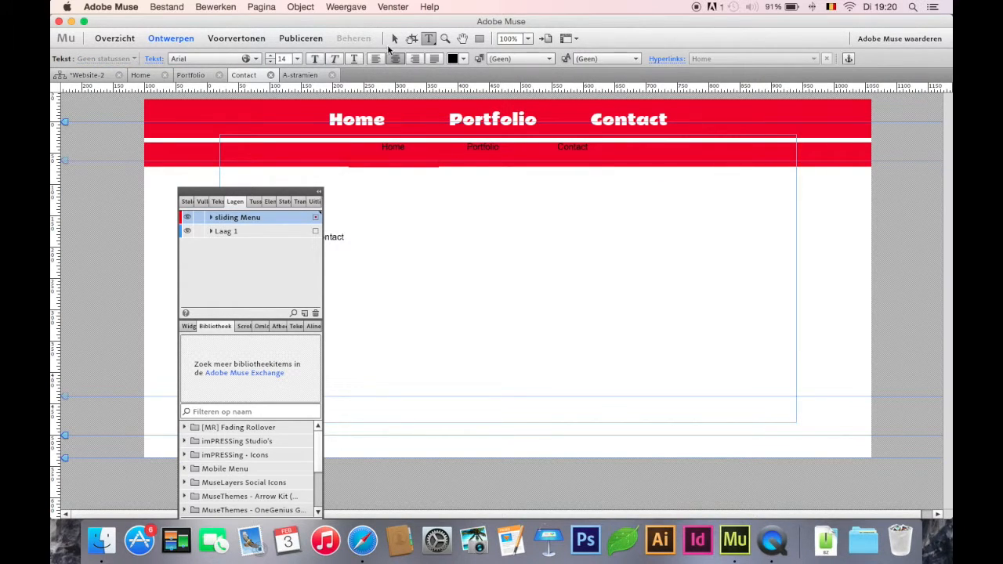
{"action": "left_click", "coordinate": [395, 39]}
Step: Set the font size of the second bar's Home, Portfolio and Contact labels to 27
{"action": "left_click", "coordinate": [475, 163], "text": "shift"}
{"action": "left_click", "coordinate": [584, 146], "text": "shift"}
{"action": "left_click", "coordinate": [428, 38]}
{"action": "left_click", "coordinate": [274, 56]}
{"action": "left_click", "coordinate": [274, 56]}
{"action": "left_click", "coordinate": [274, 56]}
{"action": "left_click", "coordinate": [274, 55]}
{"action": "left_click", "coordinate": [275, 56]}
{"action": "left_click", "coordinate": [274, 55]}
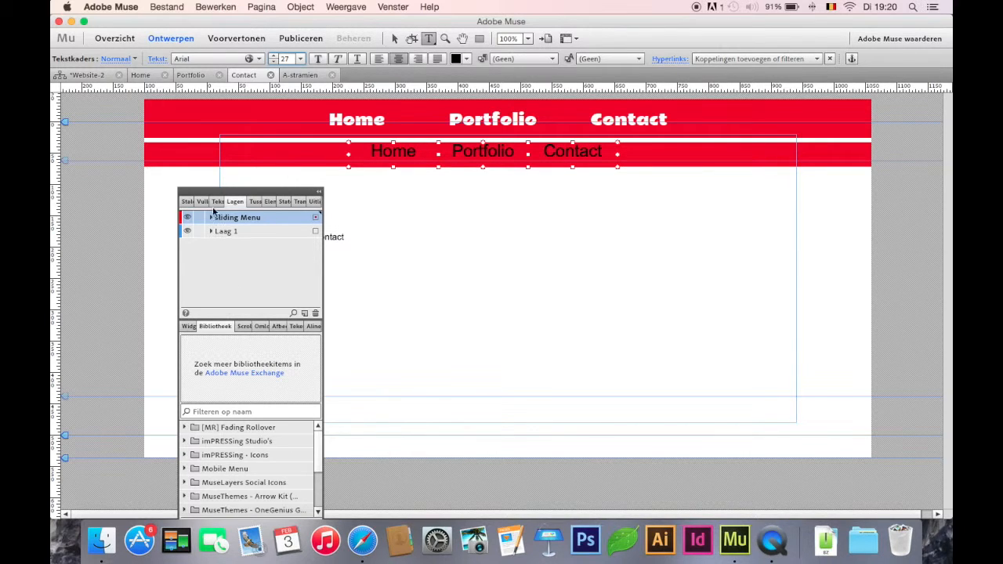
Step: Set the space before the paragraph to 7 for the three selected menu labels
{"action": "left_click", "coordinate": [203, 202]}
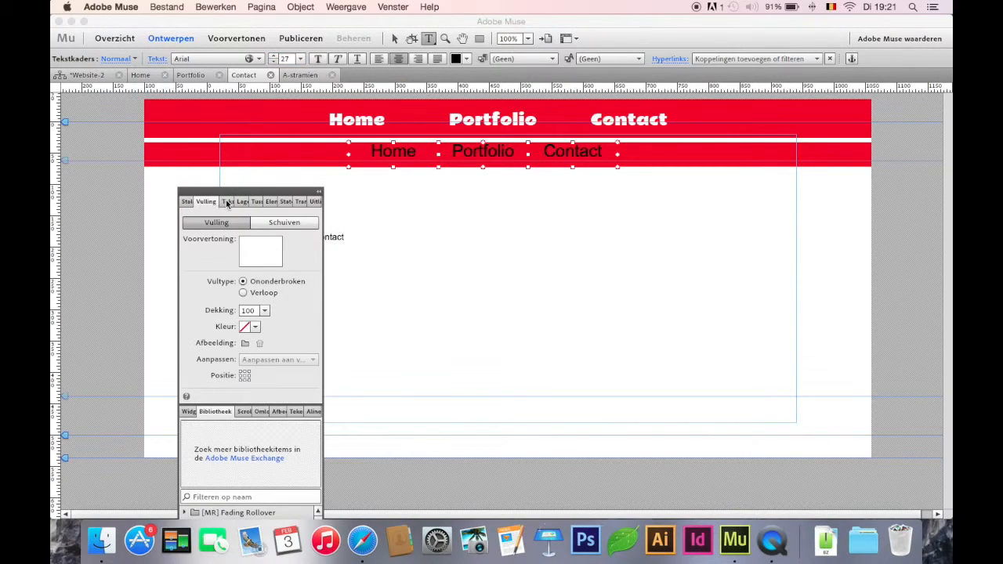
{"action": "left_click", "coordinate": [226, 202]}
{"action": "left_click", "coordinate": [206, 324]}
{"action": "left_click", "coordinate": [206, 324]}
{"action": "left_click", "coordinate": [206, 325]}
Step: Change the text colour of the second bar's menu labels to white (FFFFFF) and deselect them
{"action": "left_click", "coordinate": [466, 59]}
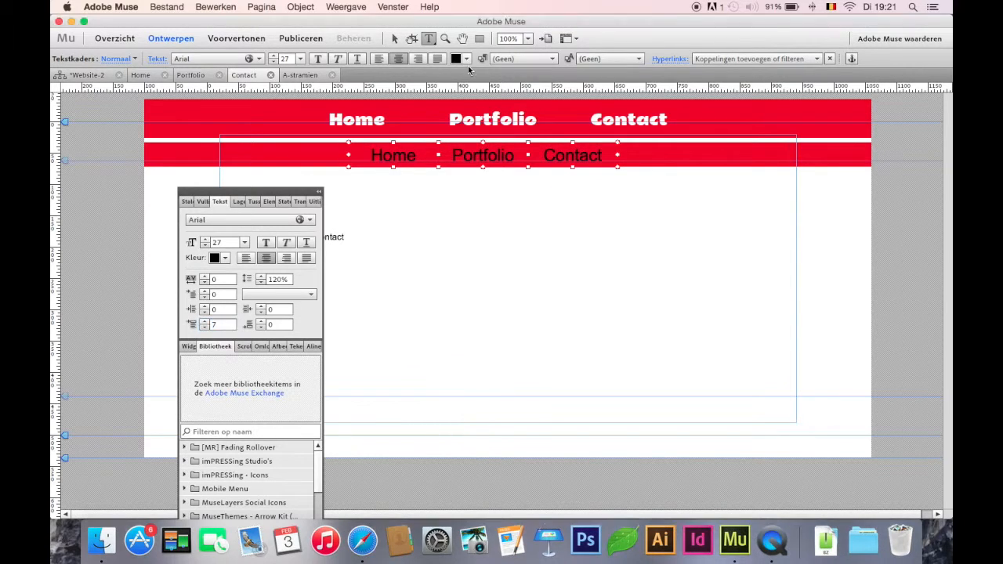
{"action": "left_click", "coordinate": [468, 60]}
{"action": "left_click", "coordinate": [485, 97]}
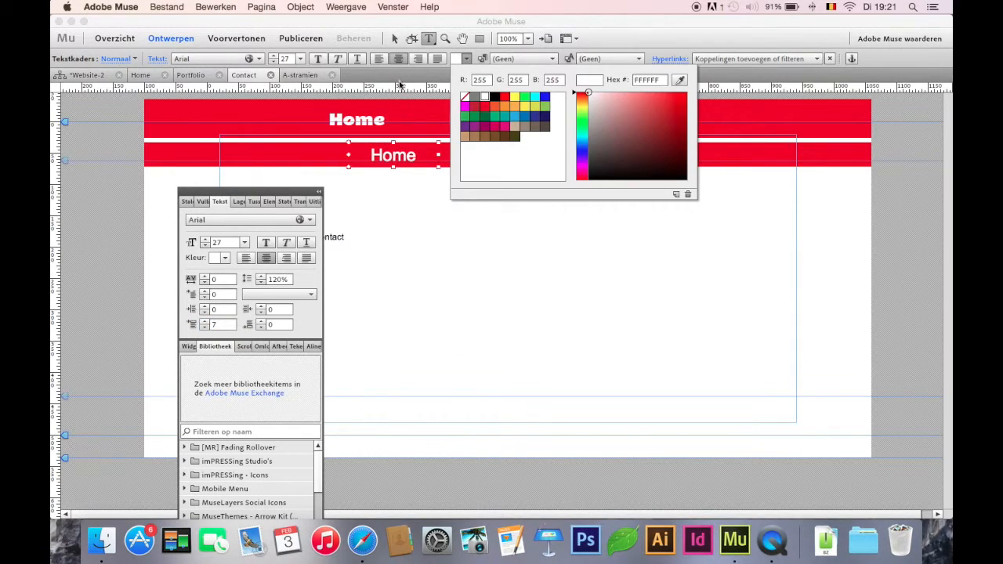
{"action": "left_click", "coordinate": [394, 38]}
{"action": "left_click", "coordinate": [500, 250]}
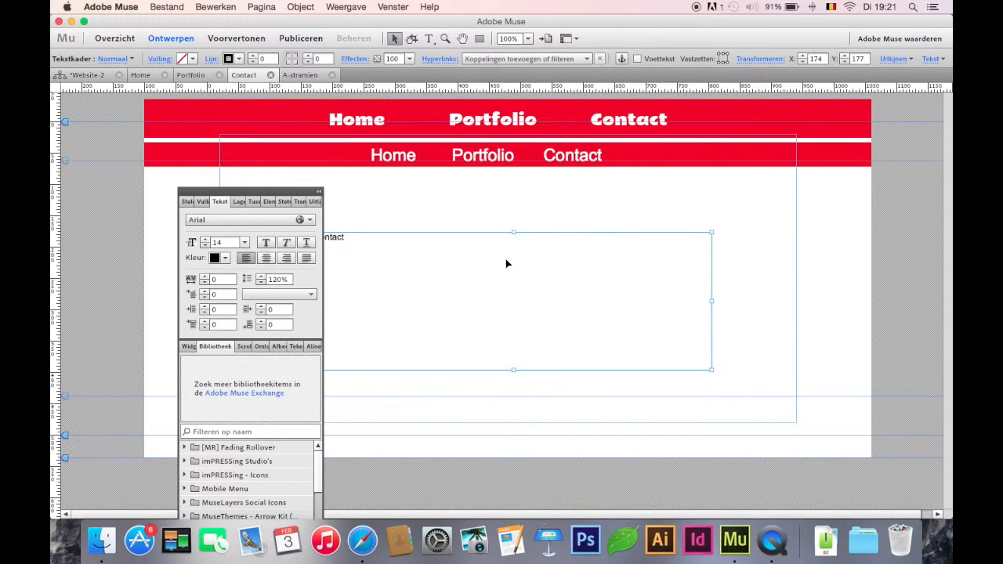
{"action": "left_click", "coordinate": [546, 194]}
Step: Switch to Safari to examine how the menu on the impressing.be Contact page behaves when scrolling, and return to Adobe Muse
{"action": "left_click", "coordinate": [362, 540]}
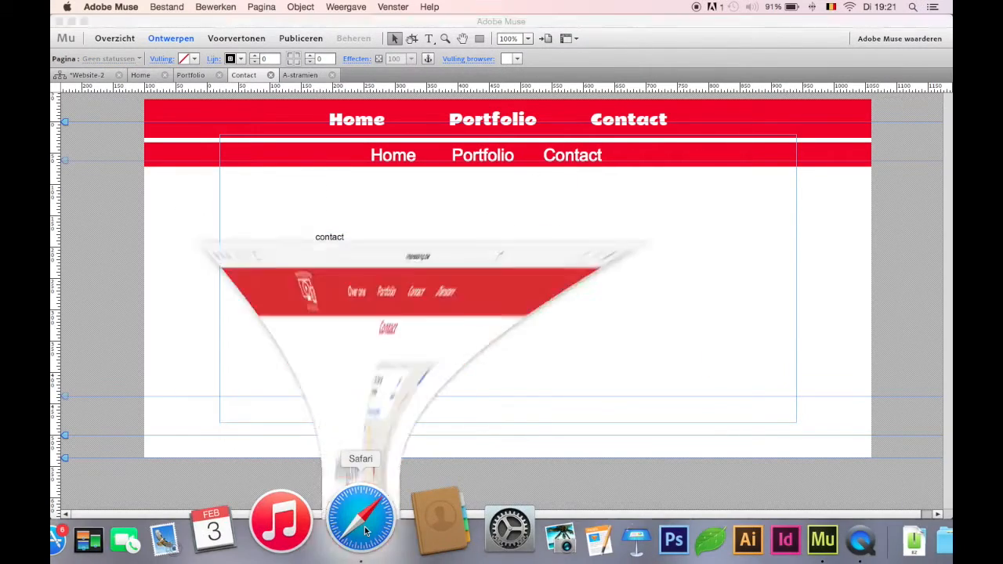
{"action": "scroll", "coordinate": [579, 165], "scroll_direction": "down", "scroll_amount": 2}
{"action": "left_click", "coordinate": [694, 52]}
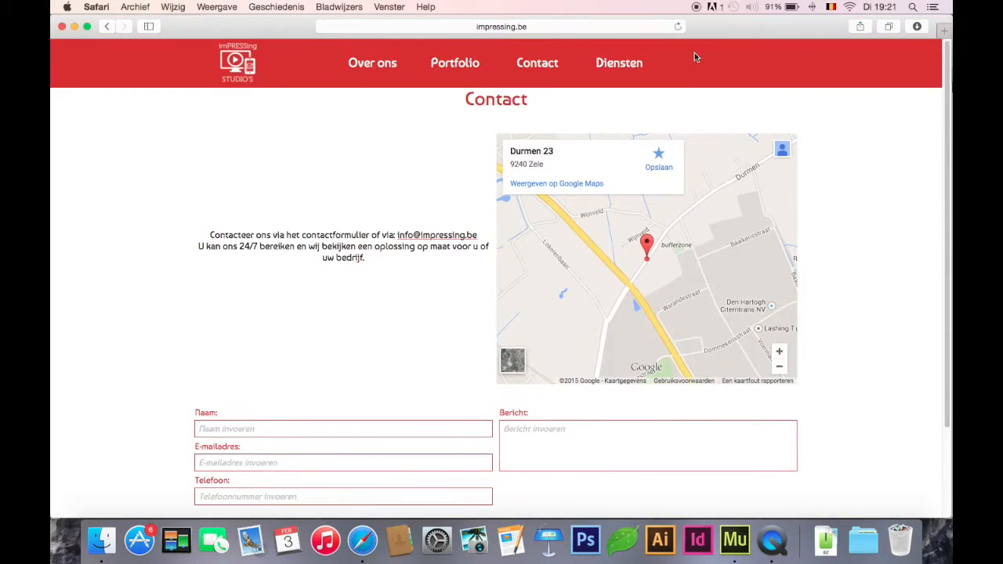
{"action": "left_click", "coordinate": [735, 539]}
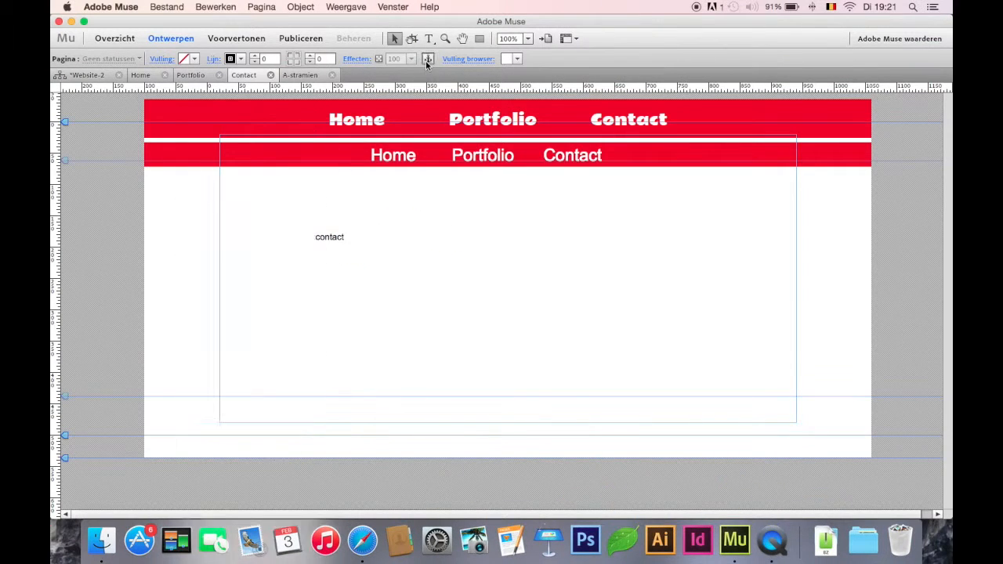
Step: Place a link anchor named "top" at the upper-left corner of the Contact page's header
{"action": "double_click", "coordinate": [149, 104]}
{"action": "type", "text": "top"}
{"action": "key", "text": "Return"}
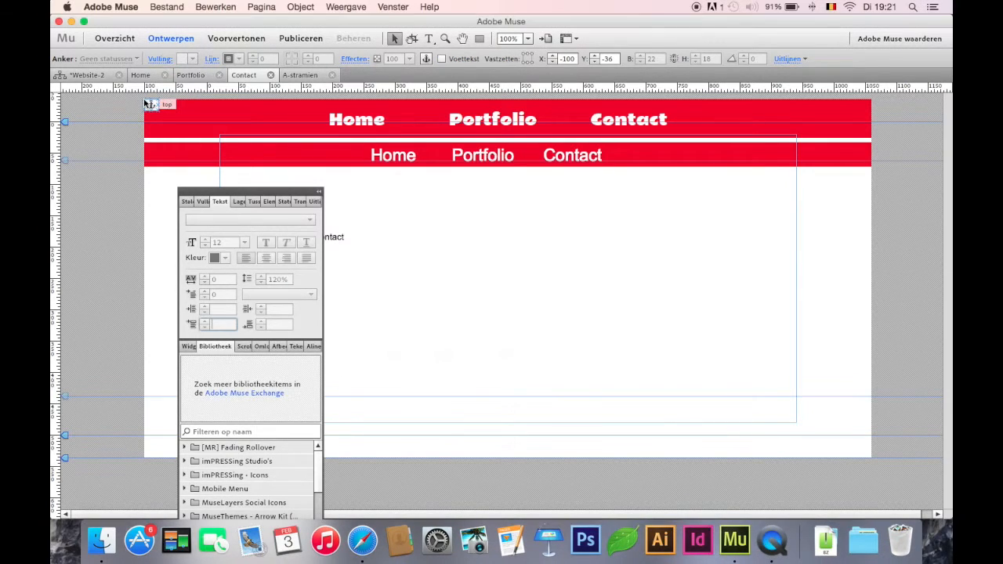
Step: Draw a small rectangle beside the second bar's Contact label and hyperlink it to the top anchor
{"action": "left_click", "coordinate": [480, 39]}
{"action": "left_click_drag", "start_coordinate": [633, 150], "coordinate": [667, 161]}
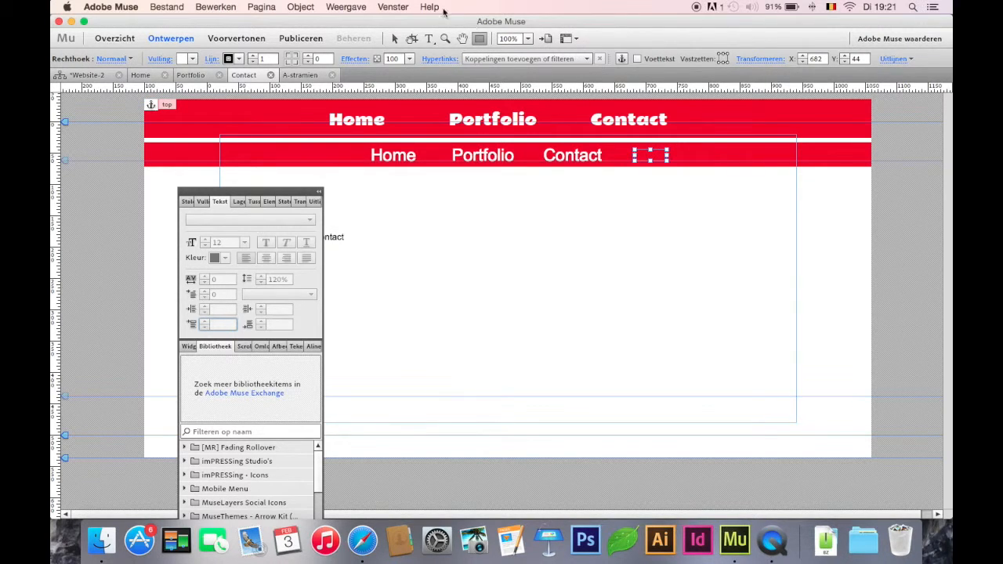
{"action": "left_click", "coordinate": [394, 39]}
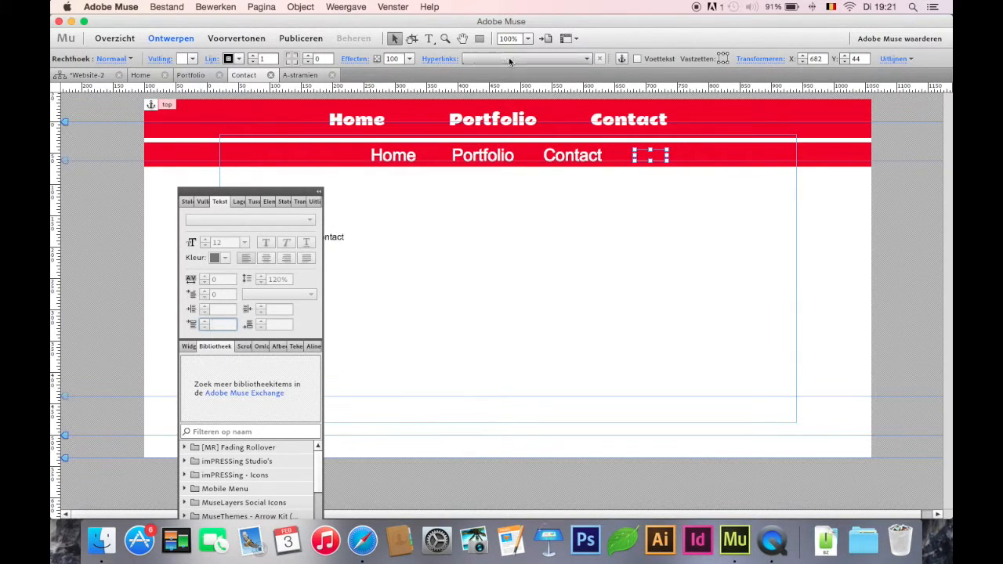
{"action": "left_click", "coordinate": [509, 58]}
{"action": "left_click", "coordinate": [513, 162]}
{"action": "left_click", "coordinate": [492, 57]}
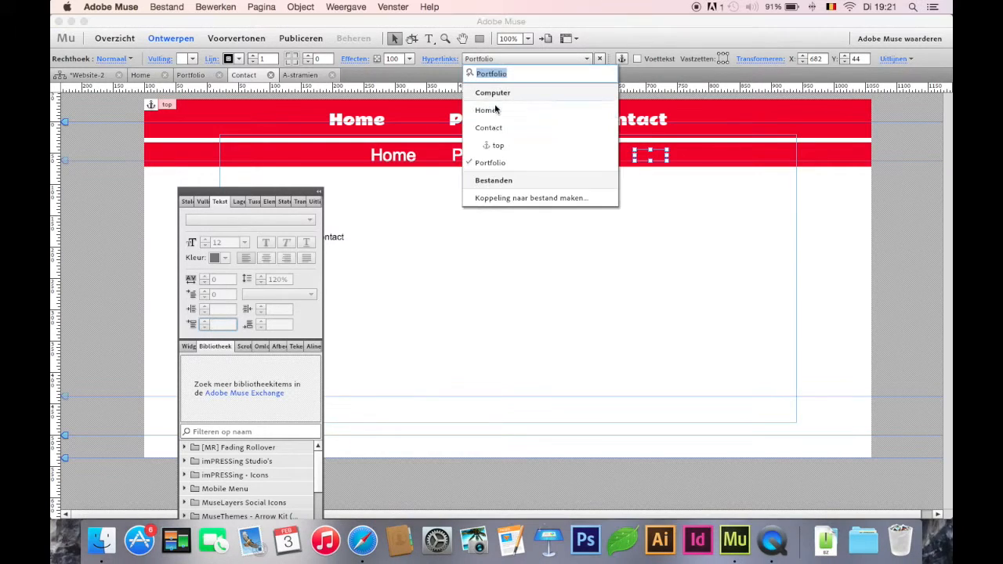
{"action": "left_click", "coordinate": [502, 148]}
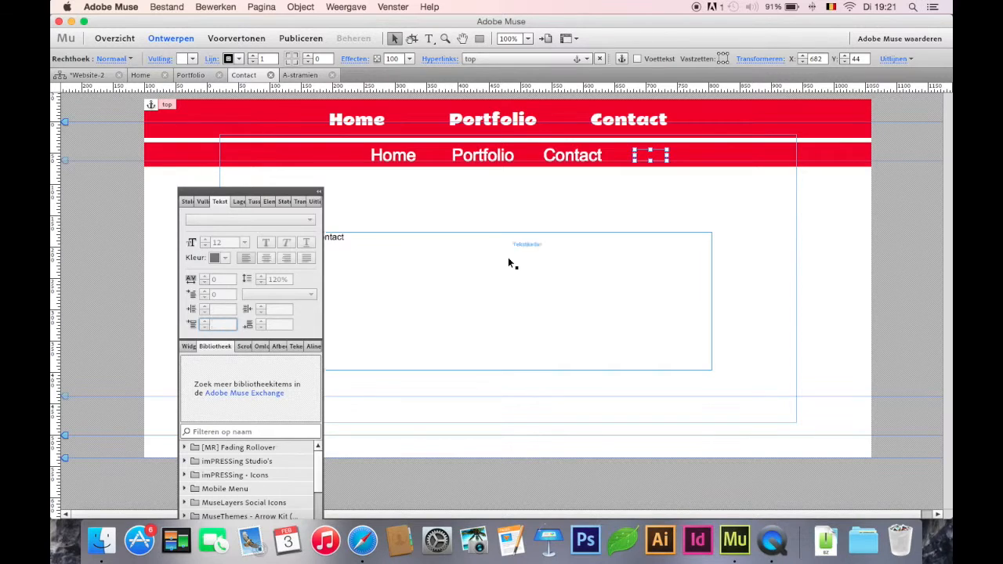
Step: Extend the contact text frame far downward to lengthen the page, and check the result in the preview
{"action": "left_click", "coordinate": [499, 249]}
{"action": "left_click_drag", "start_coordinate": [513, 371], "coordinate": [513, 547]}
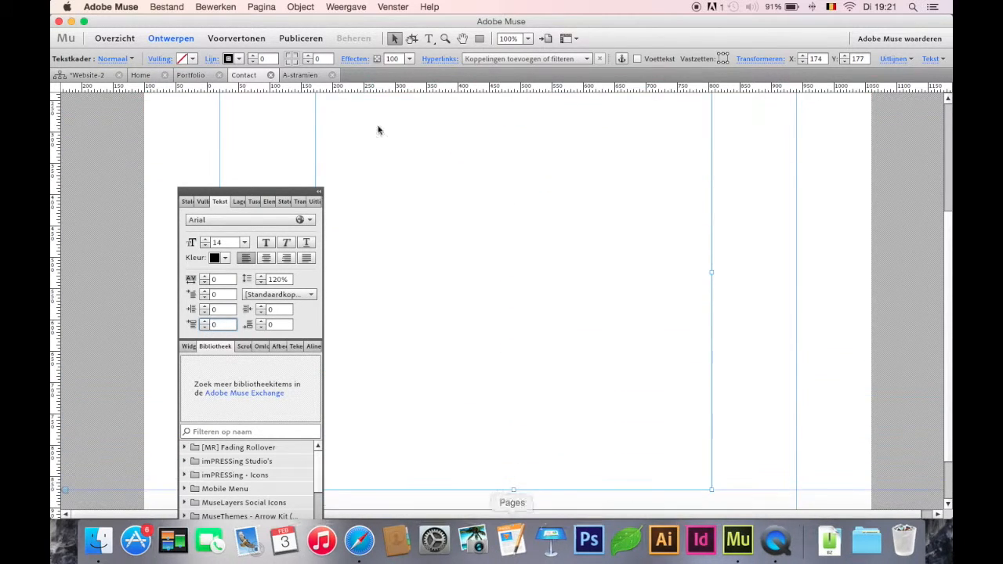
{"action": "left_click", "coordinate": [232, 37]}
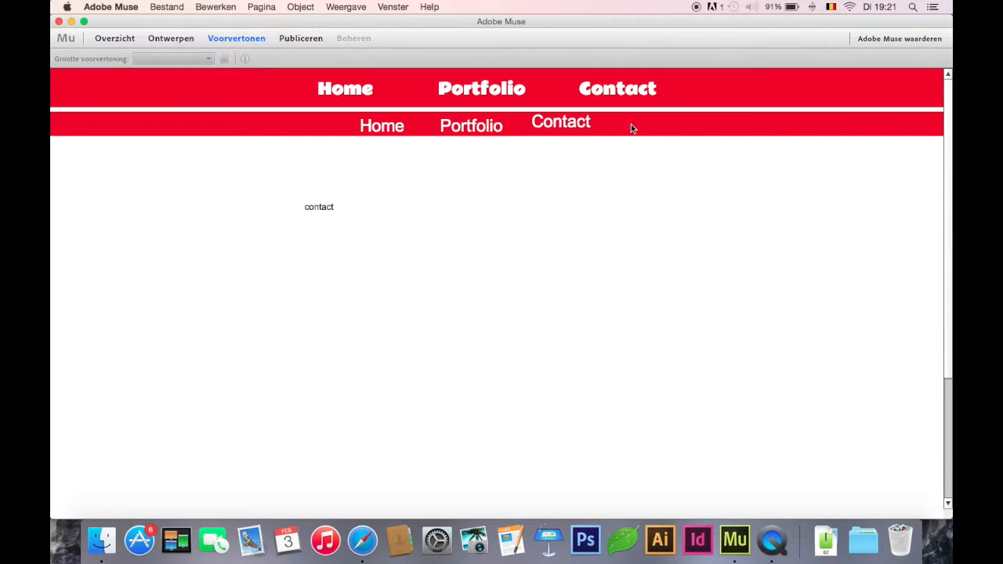
{"action": "left_click", "coordinate": [165, 38]}
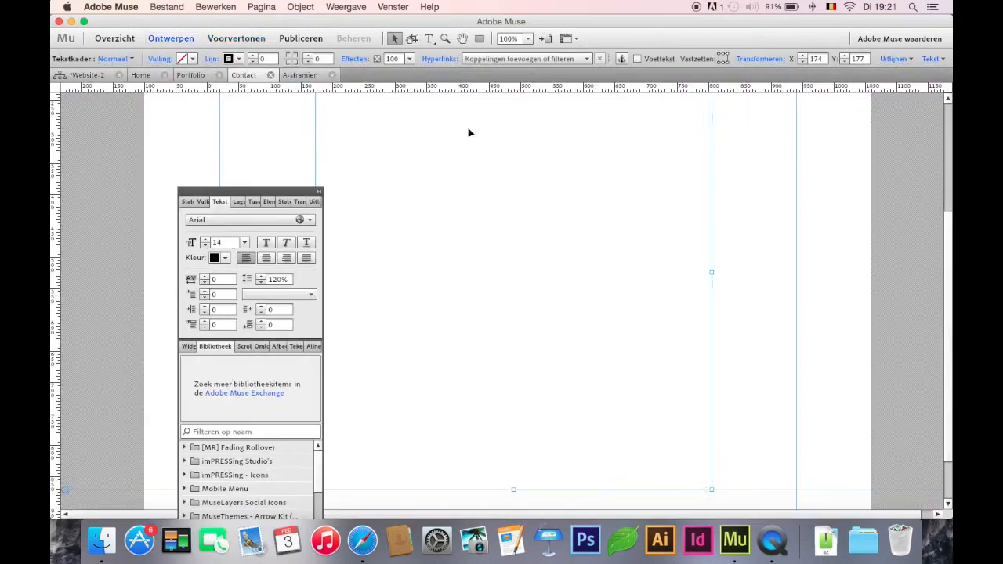
Step: Move the second red bar with its three labels down about 30 px, and place the small linked rectangle below the bar
{"action": "left_click", "coordinate": [616, 164]}
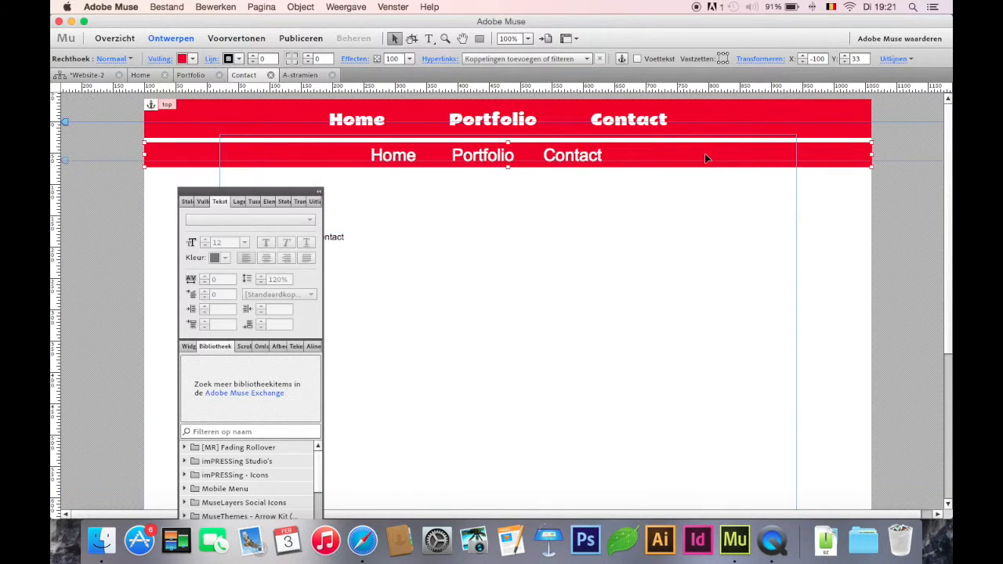
{"action": "left_click", "coordinate": [611, 155]}
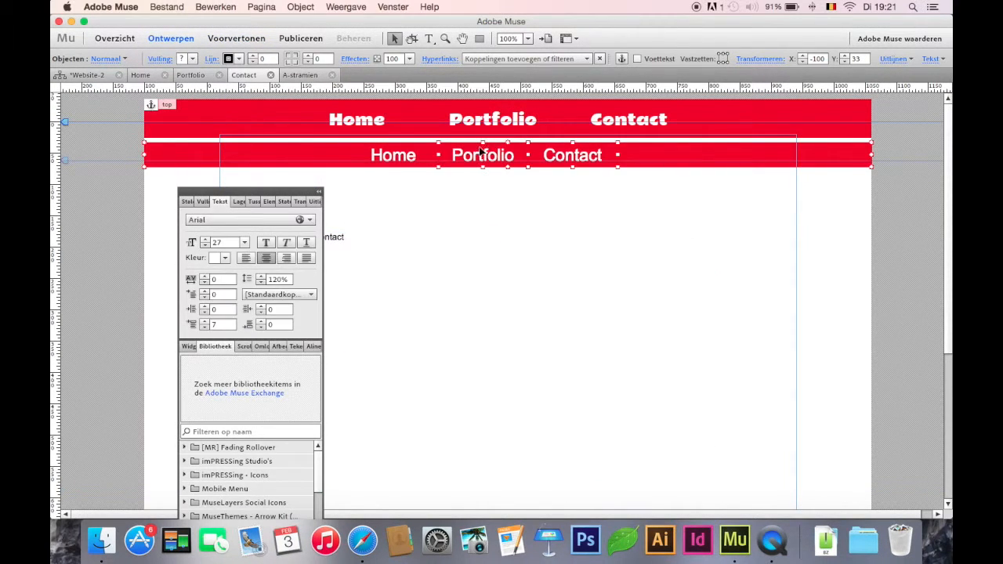
{"action": "key", "text": "shift+Down"}
{"action": "key", "text": "shift+Down"}
{"action": "key", "text": "shift+Down"}
{"action": "left_click", "coordinate": [652, 156]}
{"action": "left_click_drag", "start_coordinate": [653, 158], "coordinate": [651, 213]}
Step: Preview the Contact page, scroll through it to check the bars and linked rectangle, and return to the design view
{"action": "left_click", "coordinate": [246, 39]}
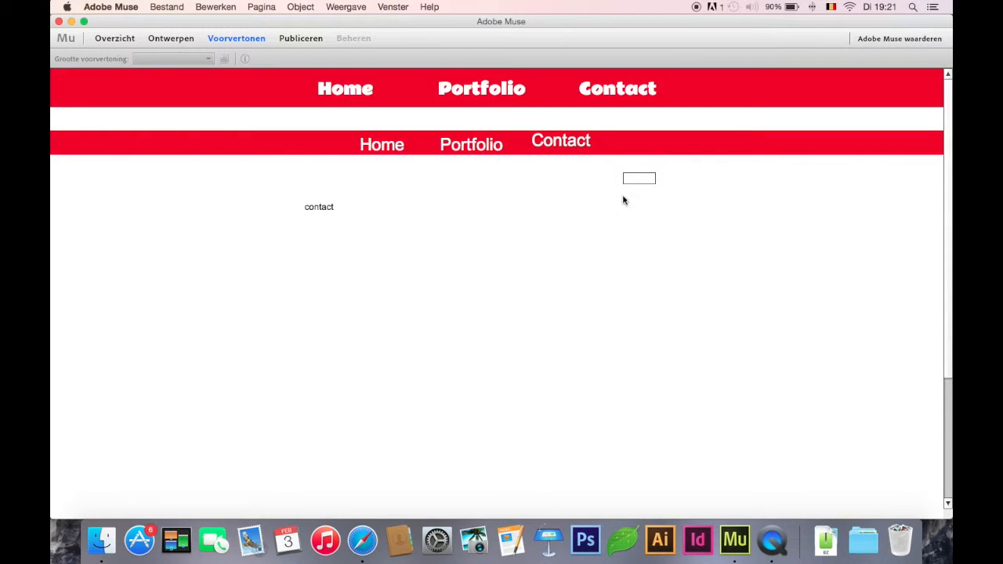
{"action": "scroll", "coordinate": [639, 185], "scroll_direction": "down", "scroll_amount": 1}
{"action": "scroll", "coordinate": [639, 185], "scroll_direction": "down", "scroll_amount": 2}
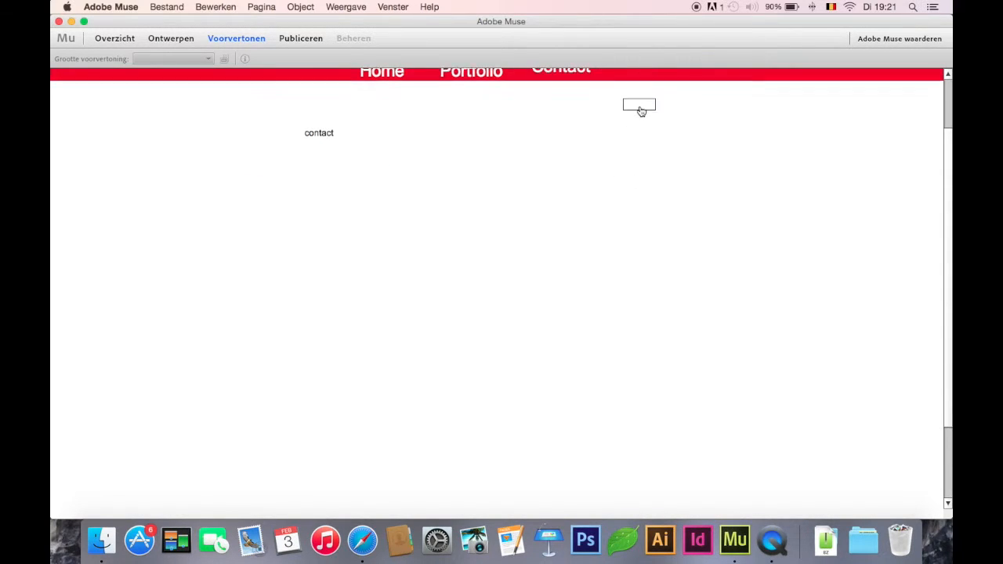
{"action": "scroll", "coordinate": [640, 105], "scroll_direction": "up", "scroll_amount": 3}
{"action": "left_click", "coordinate": [171, 39]}
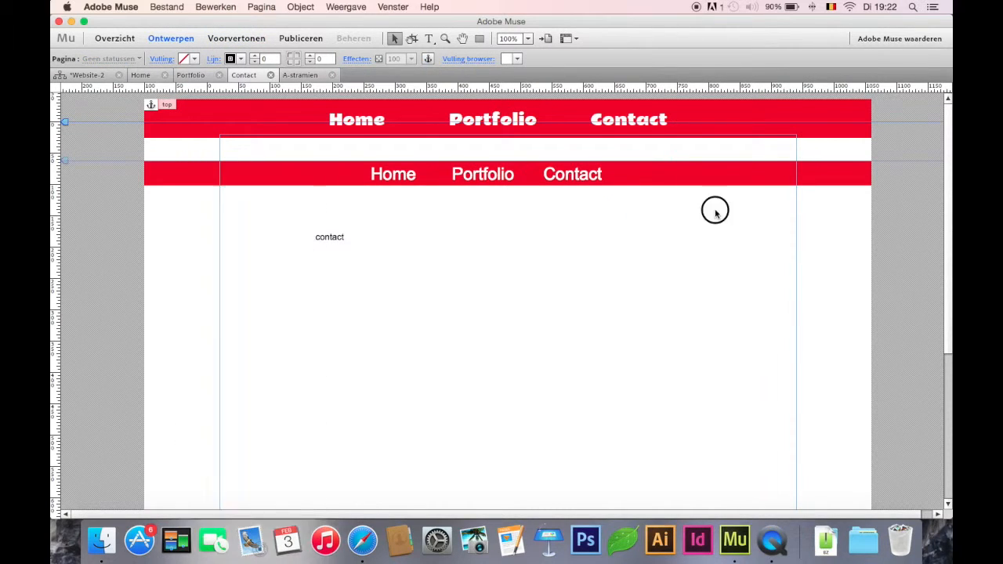
Step: Move the second red bar with its three labels up to a Y position of 33, and check it in the preview
{"action": "left_click", "coordinate": [418, 160]}
{"action": "key", "text": "shift+Up"}
{"action": "key", "text": "shift+Up"}
{"action": "key", "text": "shift+Up"}
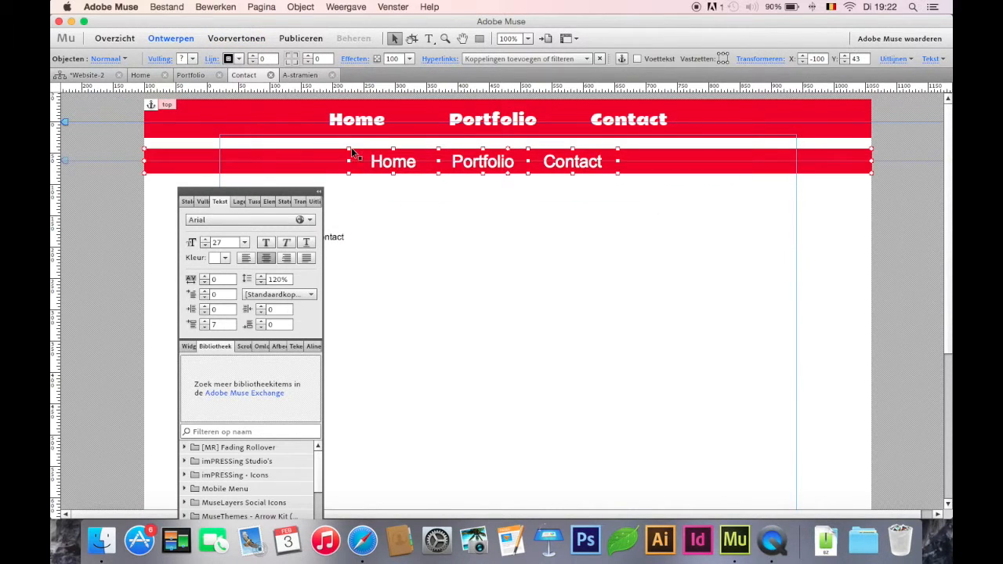
{"action": "left_click", "coordinate": [500, 202]}
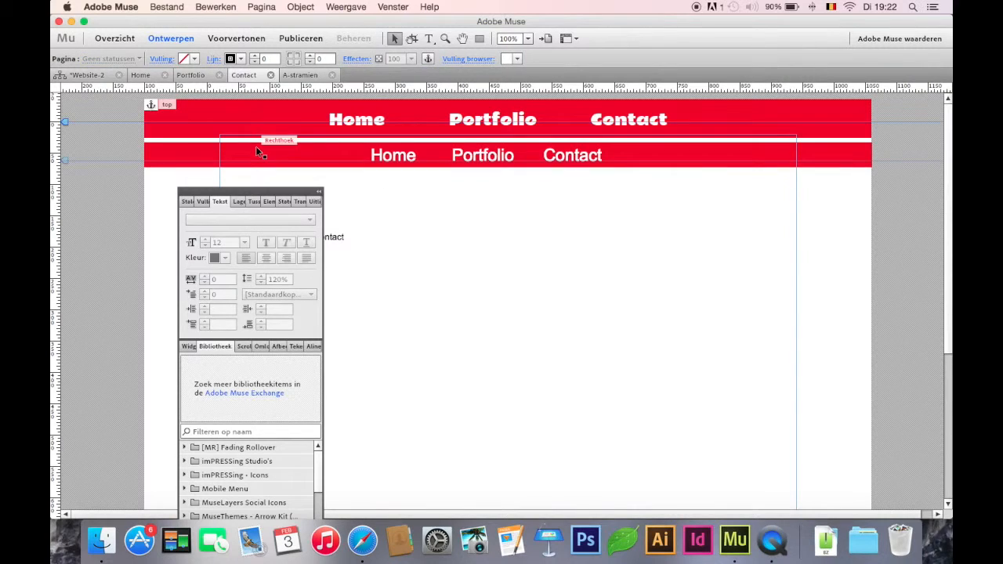
{"action": "left_click", "coordinate": [317, 194]}
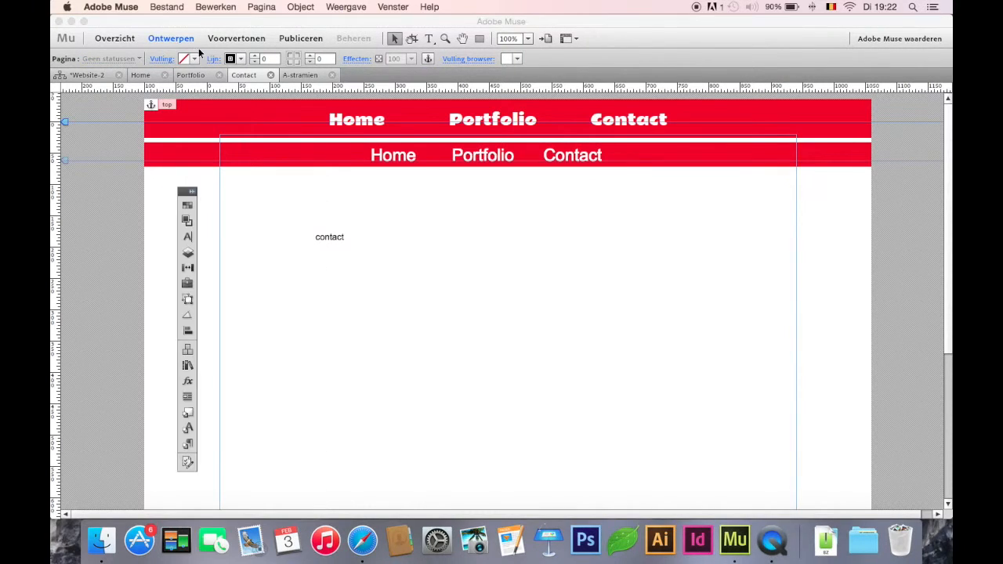
{"action": "left_click", "coordinate": [251, 43]}
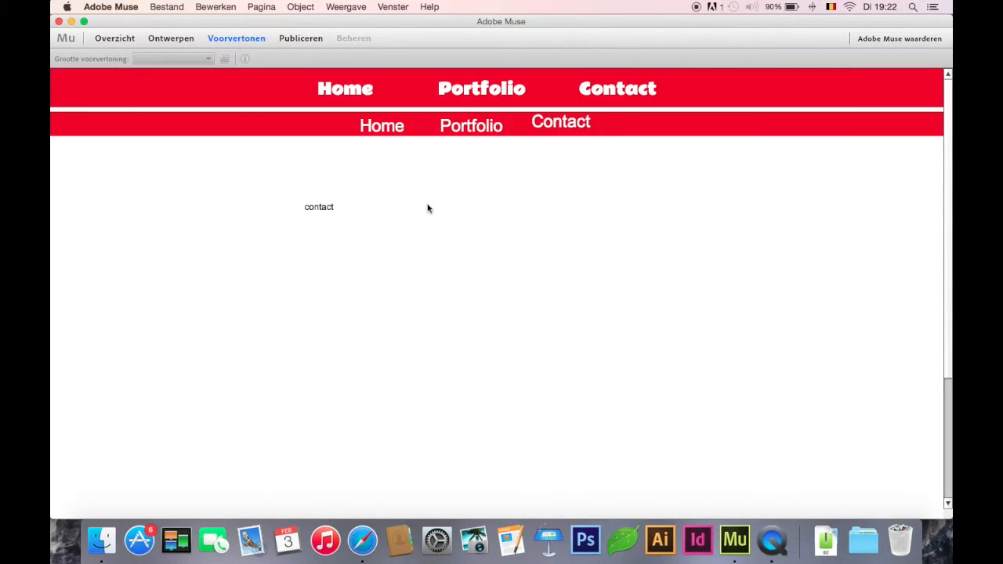
{"action": "left_click", "coordinate": [177, 37]}
Step: Enable the opacity scroll effect for the second red bar together with its Home, Portfolio and Contact labels
{"action": "left_click", "coordinate": [282, 156]}
{"action": "left_click", "coordinate": [392, 159]}
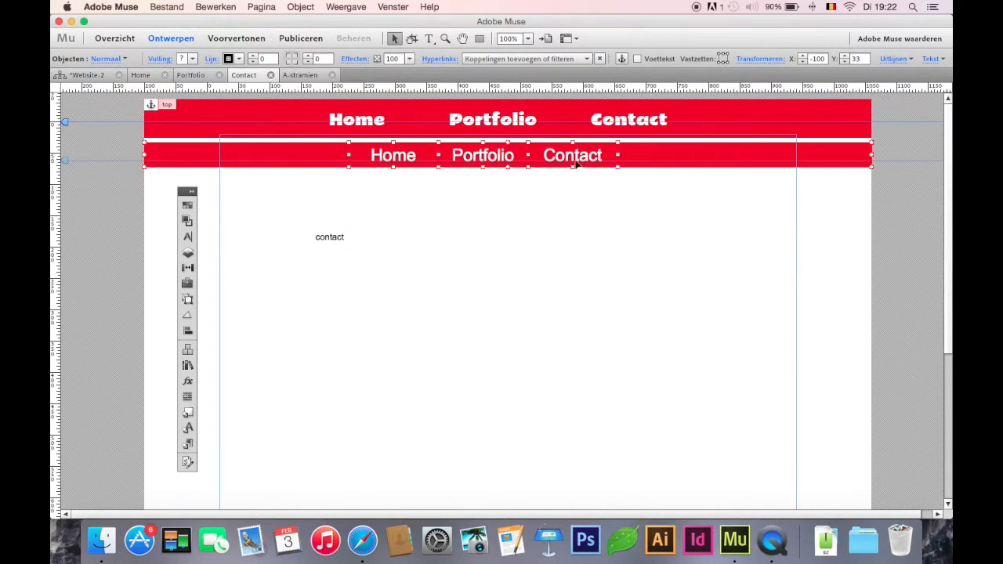
{"action": "left_click", "coordinate": [189, 192]}
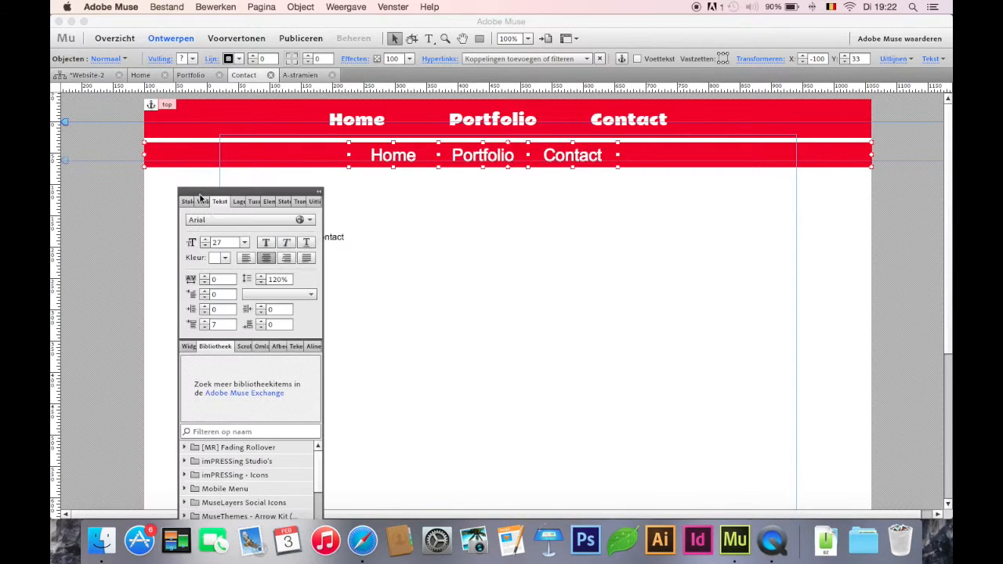
{"action": "left_click_drag", "start_coordinate": [224, 194], "coordinate": [125, 108]}
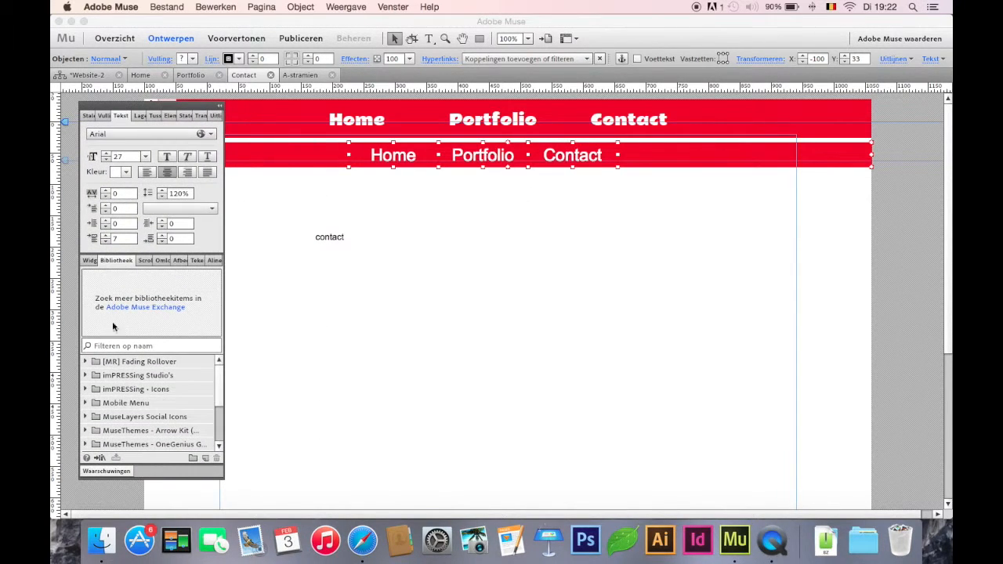
{"action": "left_click", "coordinate": [145, 261]}
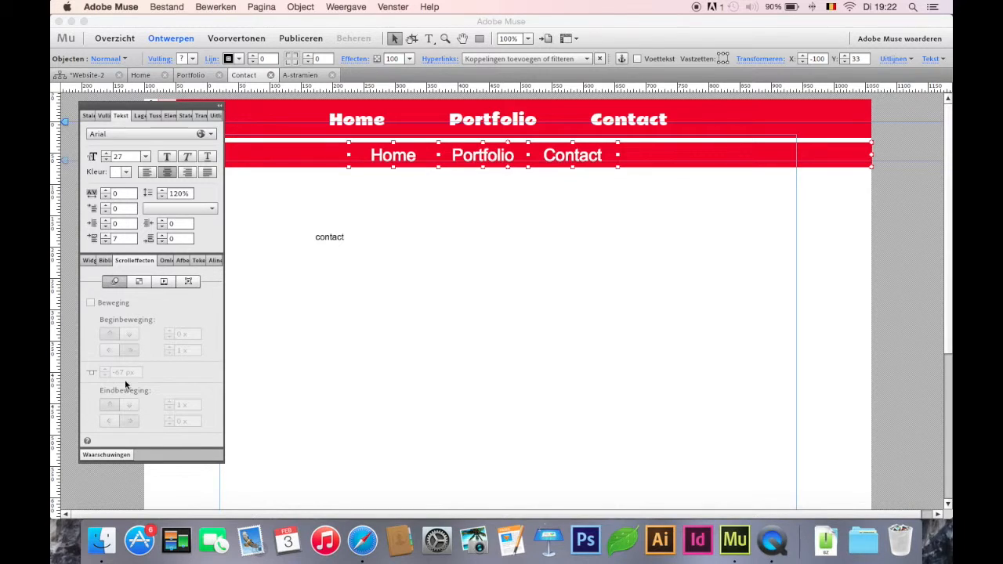
{"action": "left_click", "coordinate": [137, 282]}
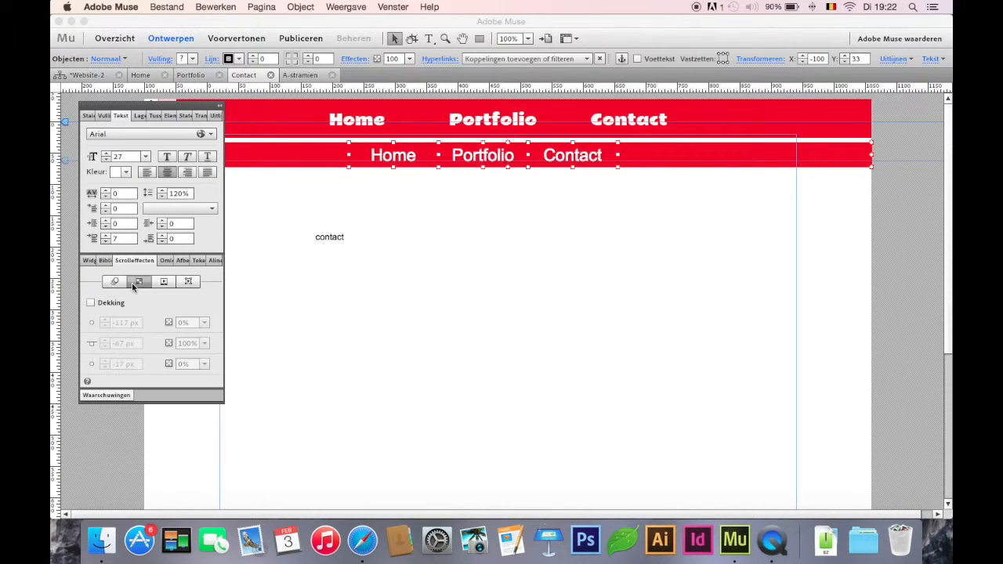
{"action": "left_click", "coordinate": [91, 303]}
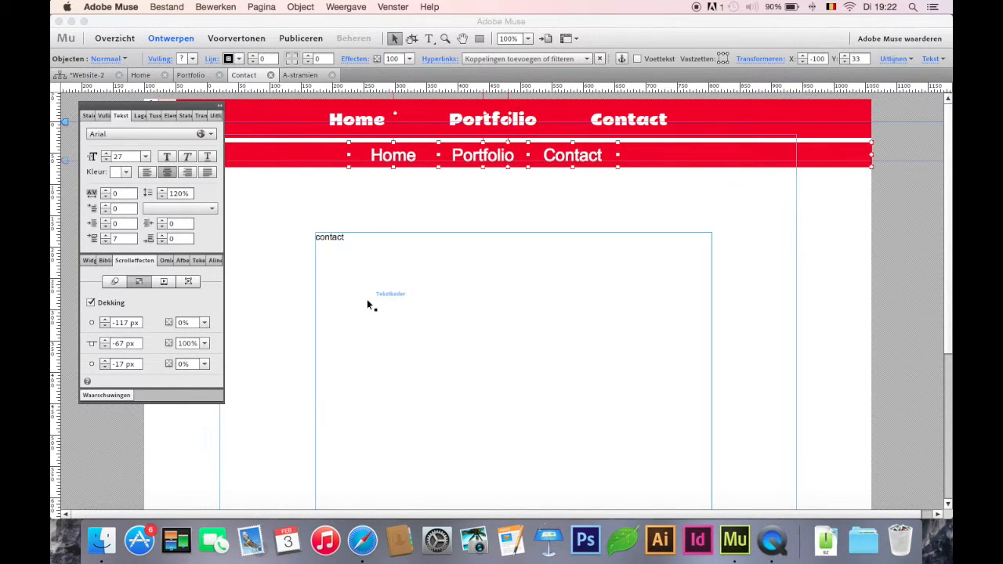
Step: Set the opacity effect's key position to 20 px for the second bar and its labels
{"action": "left_click_drag", "start_coordinate": [395, 113], "coordinate": [409, 137]}
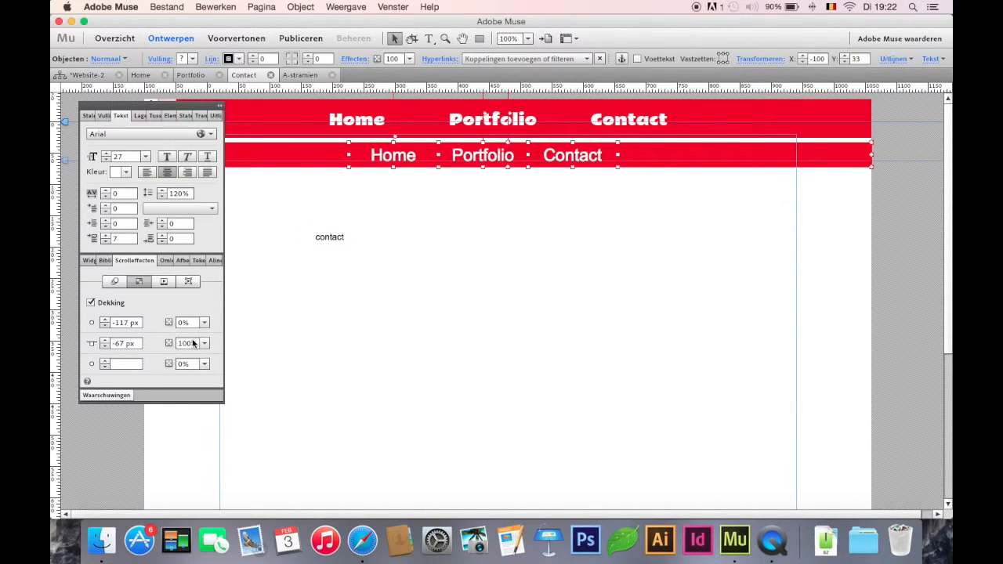
{"action": "left_click", "coordinate": [118, 343]}
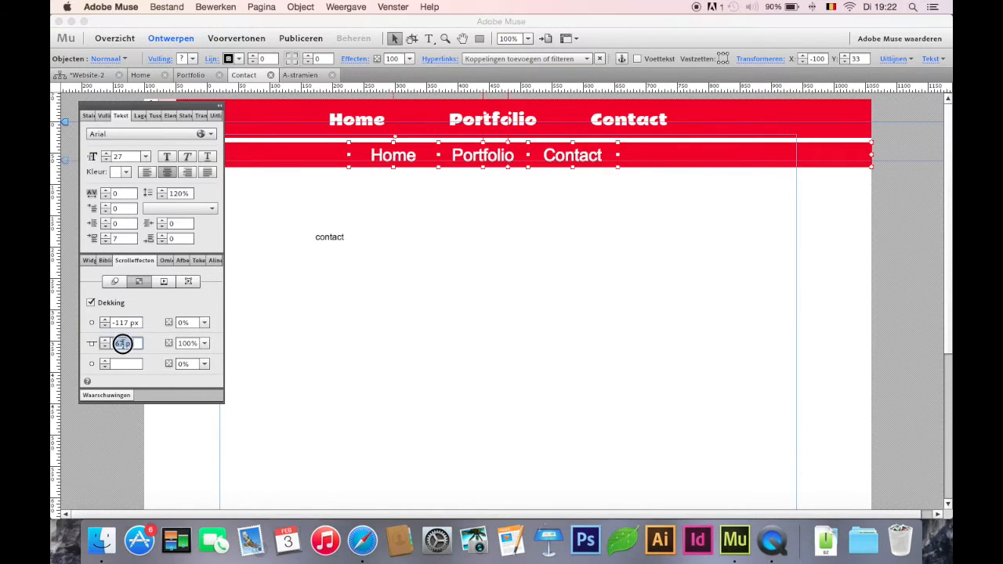
{"action": "left_click", "coordinate": [119, 341]}
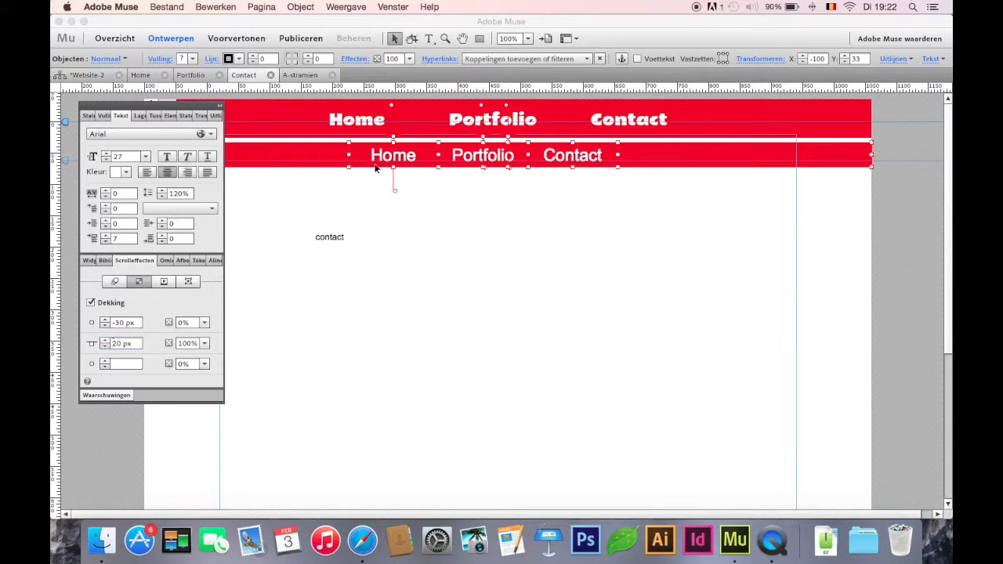
Step: Shift the opacity fade starts of the second bar's Home label, Portfolio label and red rectangle to about 25, 24 and 20 px
{"action": "left_click_drag", "start_coordinate": [389, 104], "coordinate": [394, 136]}
{"action": "left_click_drag", "start_coordinate": [484, 106], "coordinate": [489, 140]}
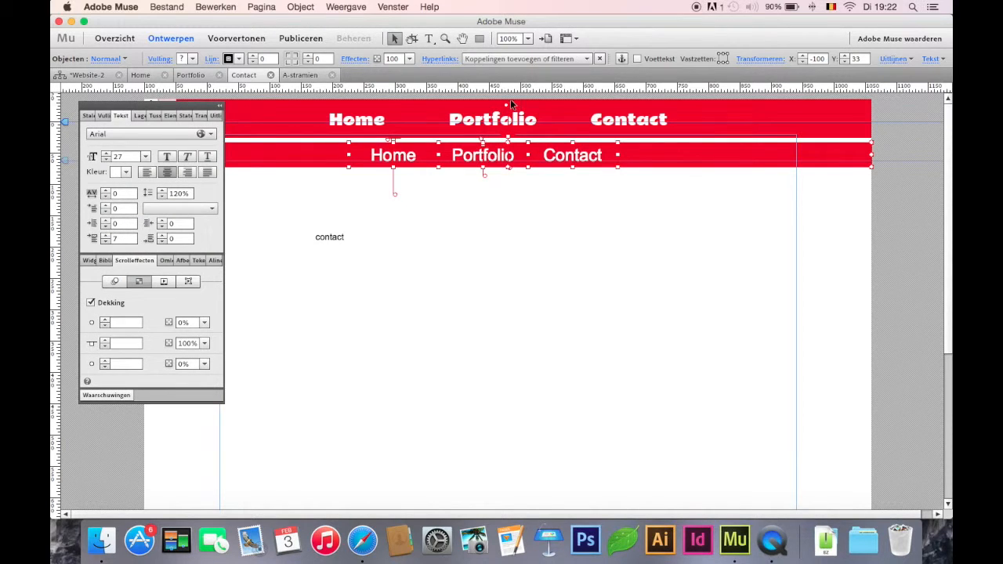
{"action": "left_click_drag", "start_coordinate": [506, 105], "coordinate": [512, 138]}
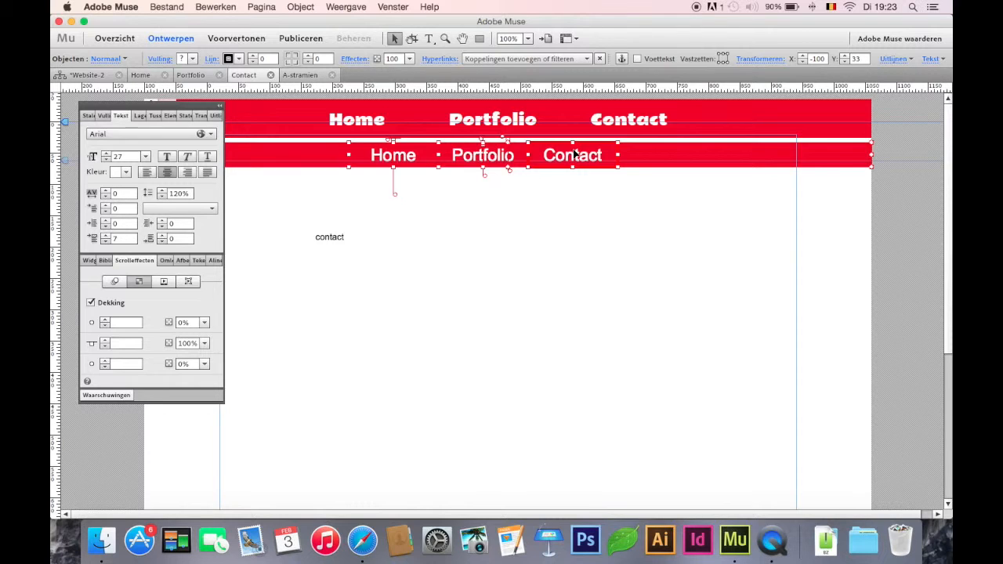
{"action": "left_click_drag", "start_coordinate": [192, 106], "coordinate": [192, 156]}
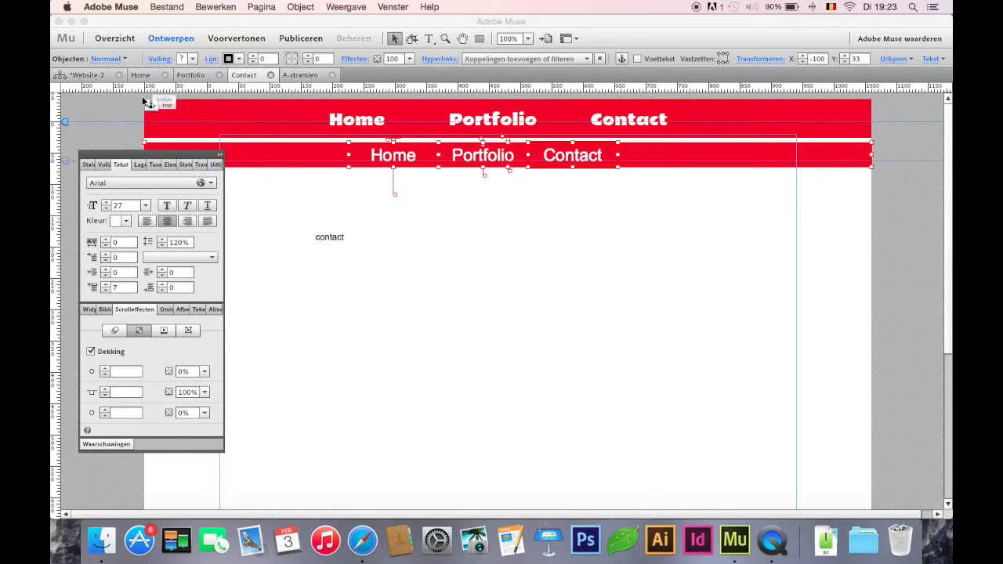
Step: Change the hyperlink of the second bar's Contact label to the top anchor
{"action": "left_click", "coordinate": [601, 186]}
{"action": "left_click", "coordinate": [572, 155]}
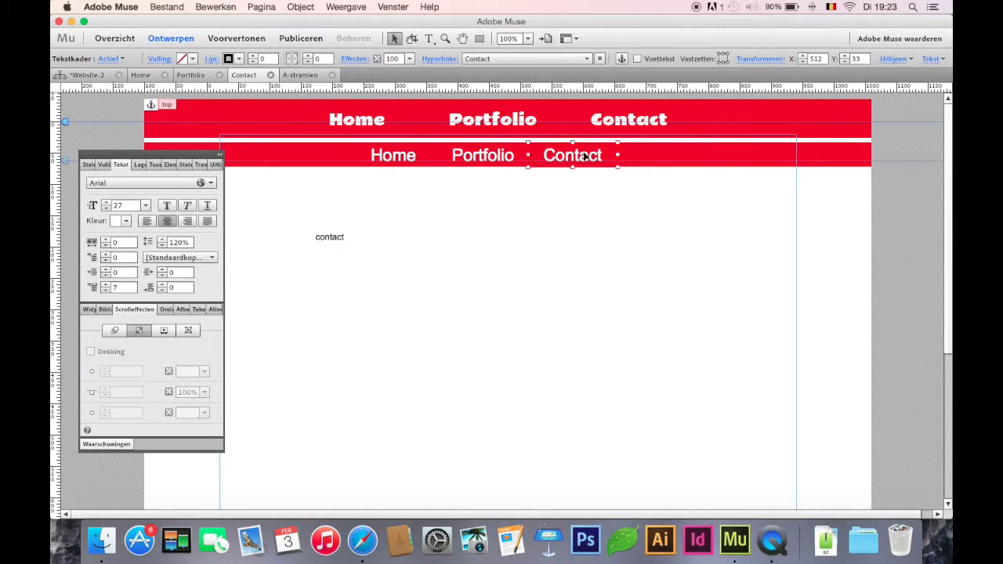
{"action": "left_click", "coordinate": [488, 62]}
{"action": "left_click", "coordinate": [495, 143]}
{"action": "left_click", "coordinate": [114, 330]}
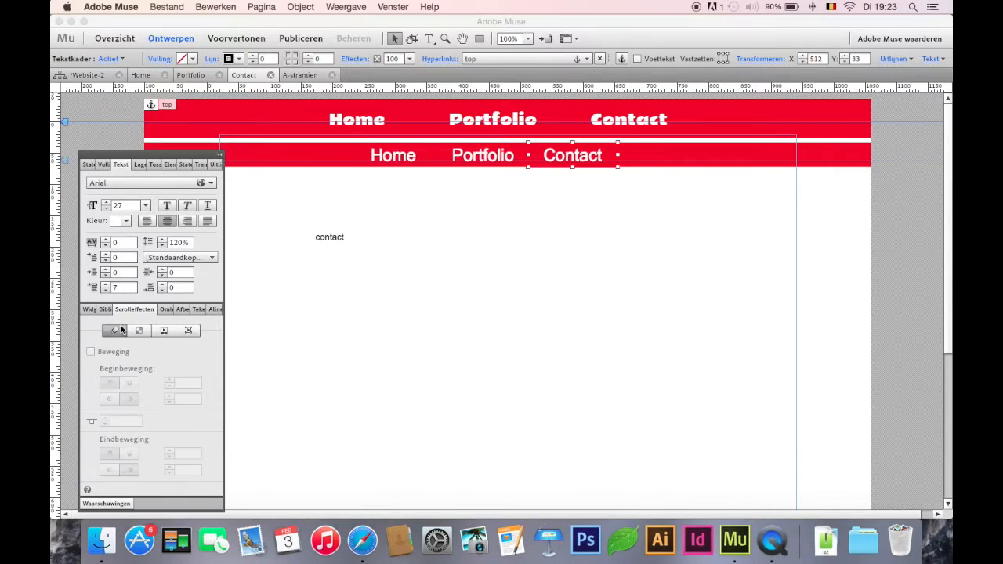
{"action": "left_click", "coordinate": [452, 200]}
Step: Enable the motion scroll effect for the second bar's Contact label
{"action": "left_click", "coordinate": [578, 163]}
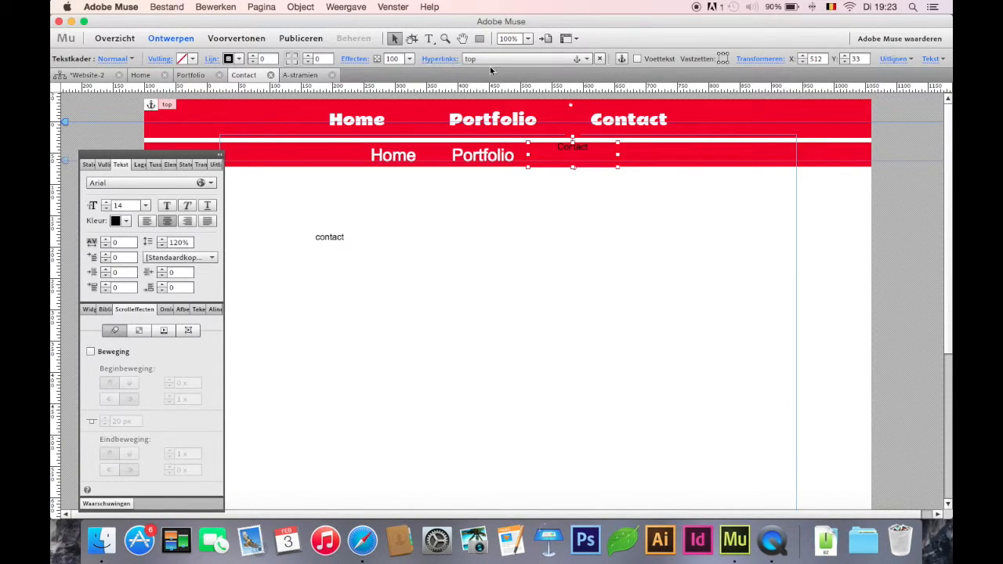
{"action": "left_click", "coordinate": [429, 38]}
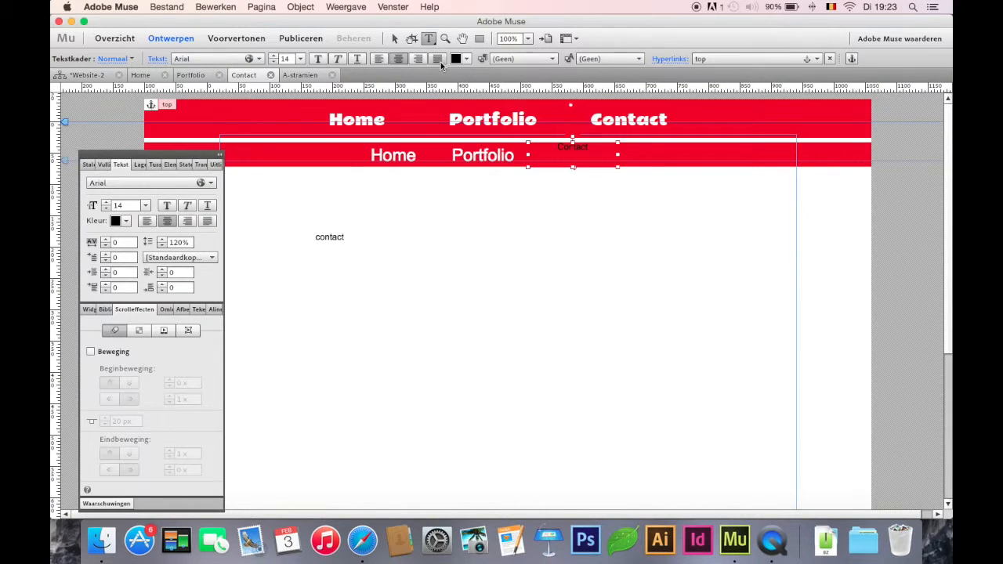
{"action": "left_click", "coordinate": [394, 39]}
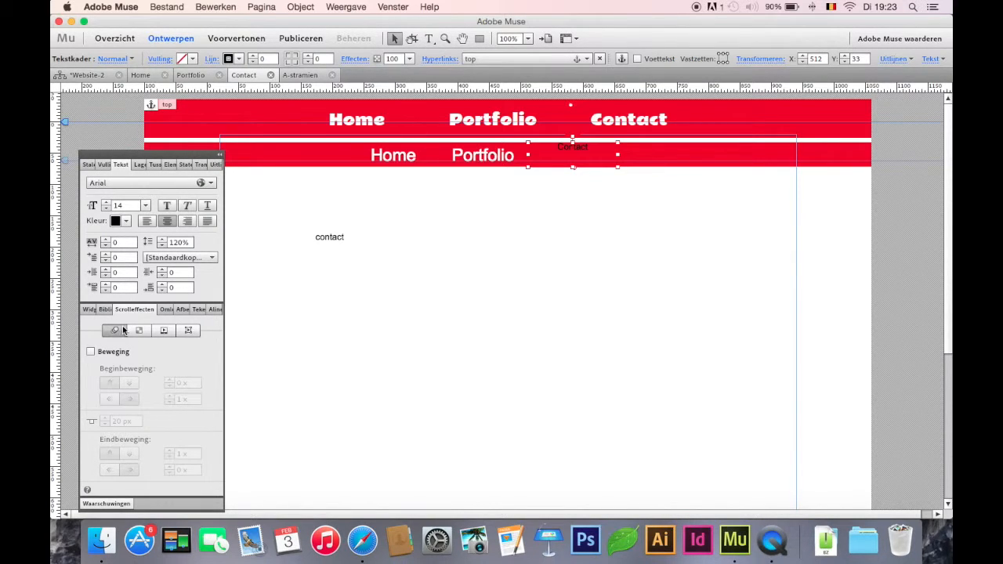
{"action": "left_click", "coordinate": [90, 351]}
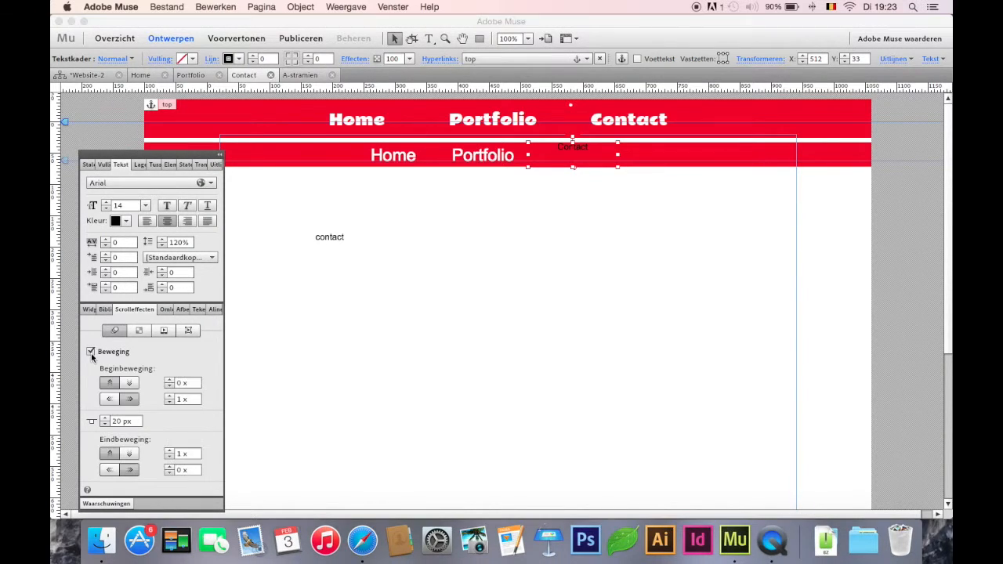
Step: Adjust the Contact label's opacity fade to start at about 20 px with the key position at about 24 px, and set its final opacity to 100%
{"action": "left_click", "coordinate": [139, 330]}
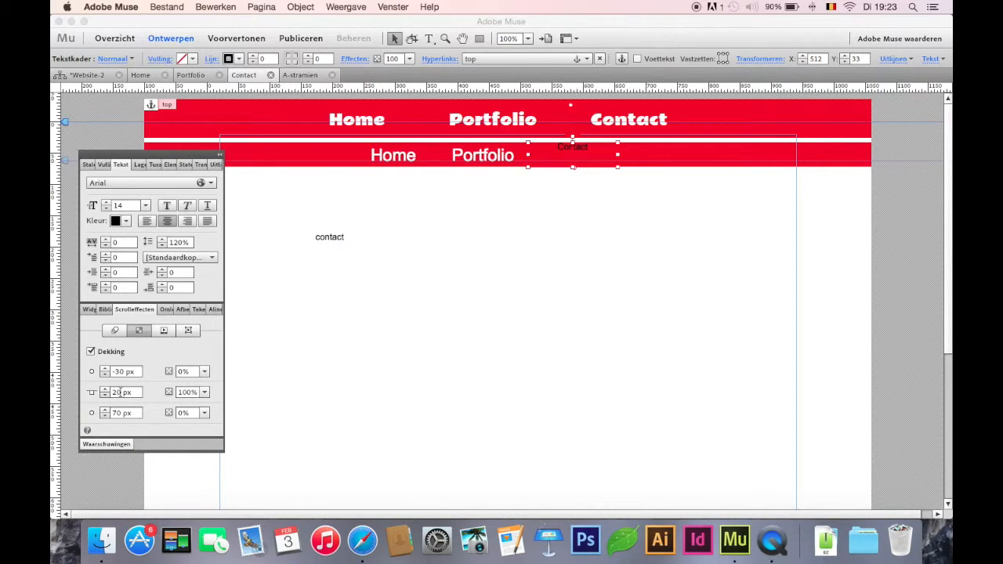
{"action": "left_click_drag", "start_coordinate": [571, 105], "coordinate": [578, 135]}
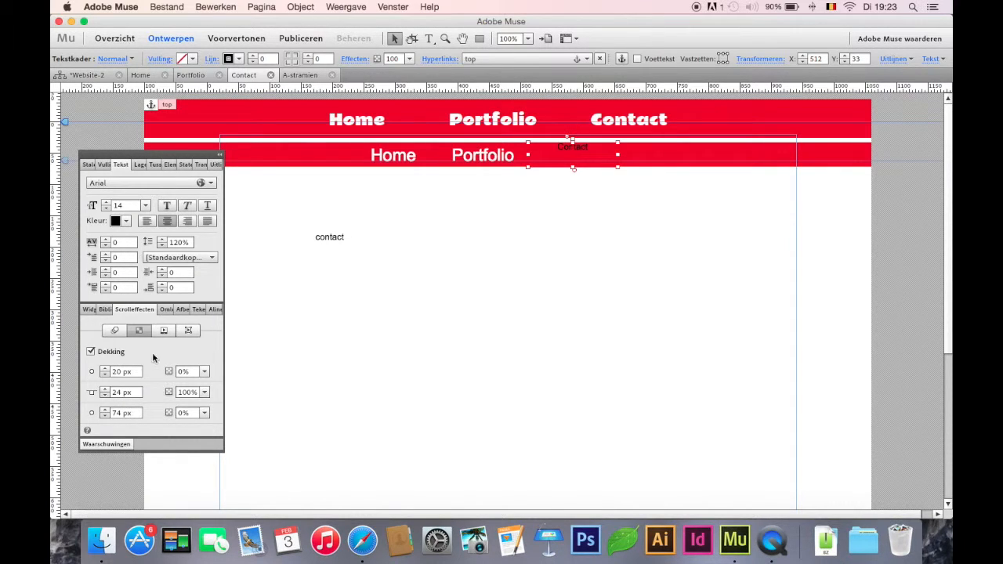
{"action": "left_click", "coordinate": [184, 414]}
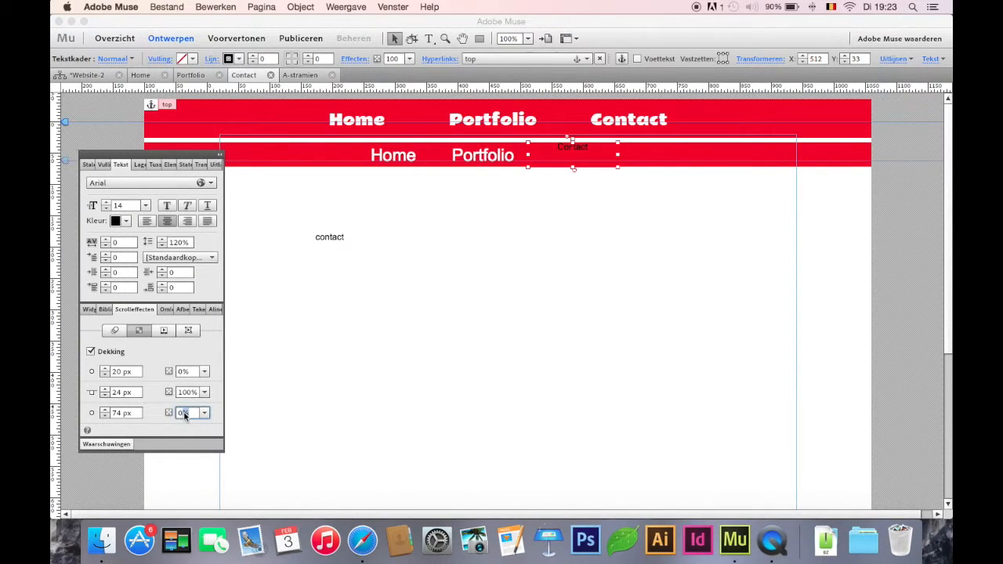
{"action": "left_click", "coordinate": [204, 413]}
{"action": "left_click_drag", "start_coordinate": [182, 425], "coordinate": [296, 427]}
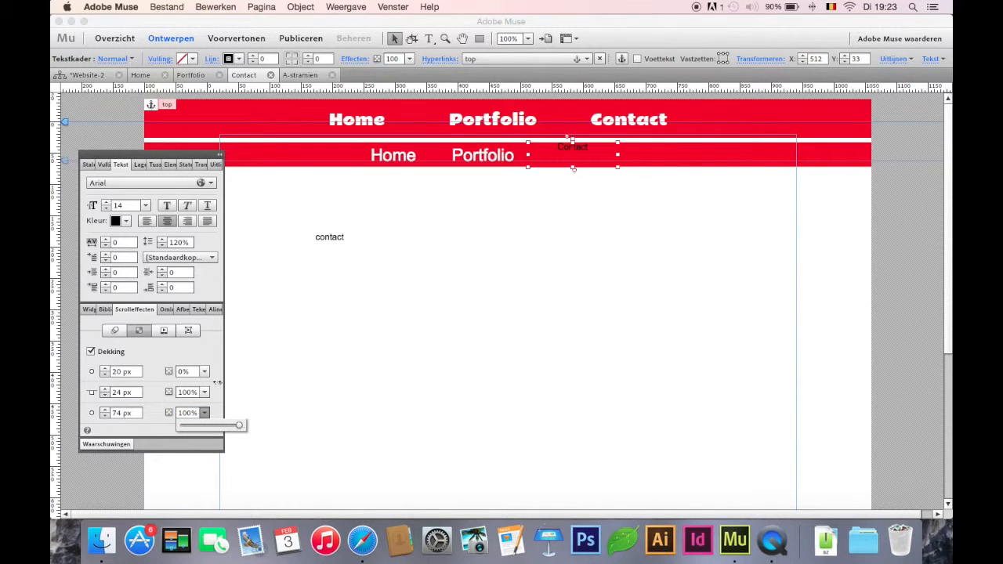
Step: Set the final opacity to 100% for the second red bar and its Portfolio and Home labels
{"action": "left_click", "coordinate": [498, 147]}
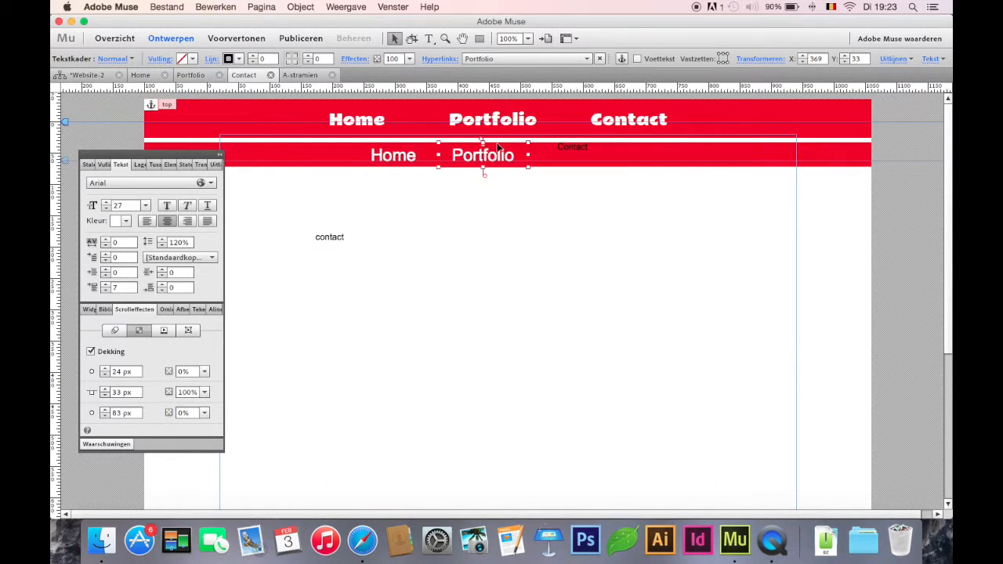
{"action": "left_click", "coordinate": [393, 156], "text": "shift"}
{"action": "left_click", "coordinate": [324, 154], "text": "shift"}
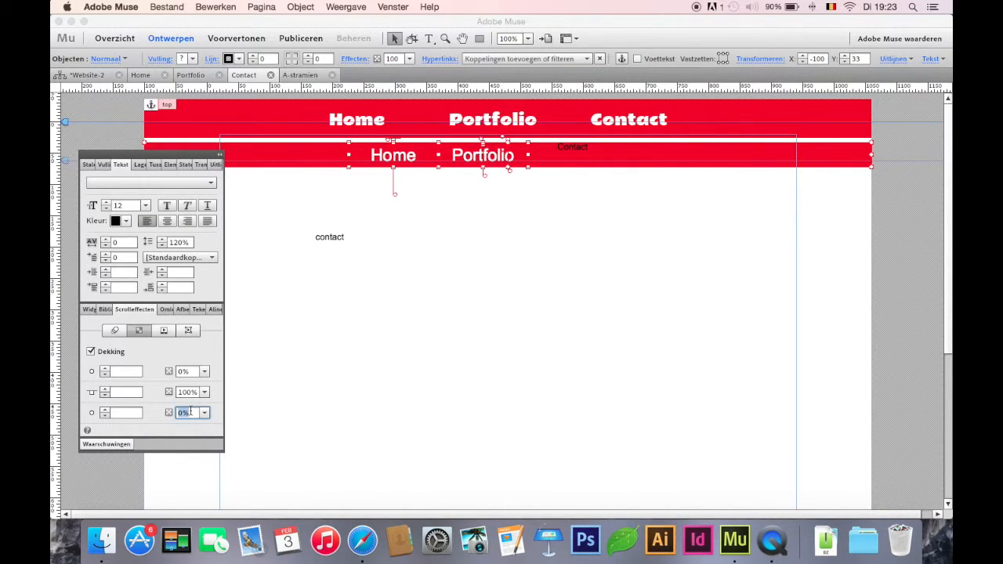
{"action": "type", "text": "00"}
{"action": "key", "text": "Return"}
Step: Inspect the opacity fade positions of the second red bar and its Home label, and open Home's key position for editing
{"action": "left_click", "coordinate": [310, 153]}
{"action": "left_click", "coordinate": [359, 184]}
{"action": "left_click", "coordinate": [320, 163]}
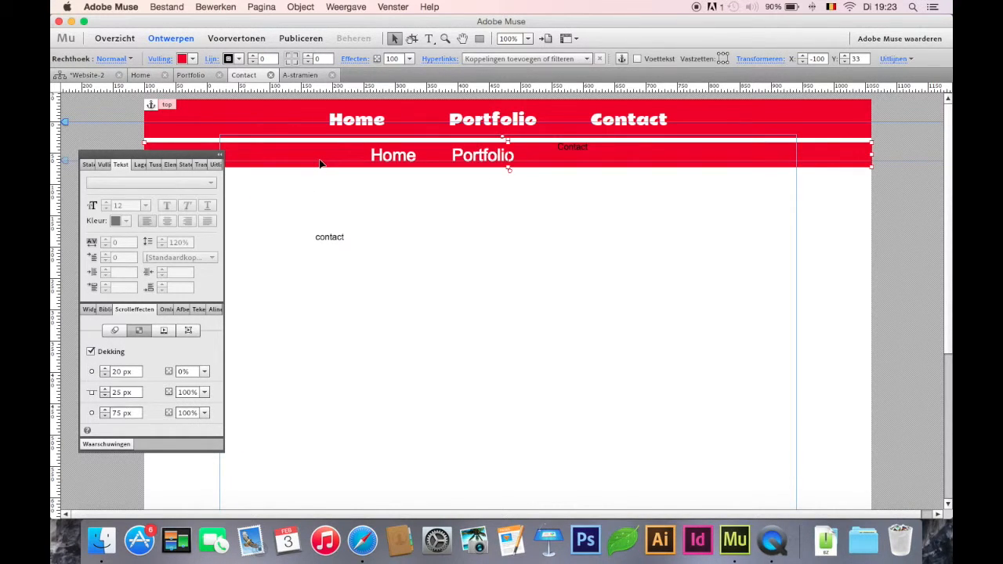
{"action": "left_click", "coordinate": [393, 161]}
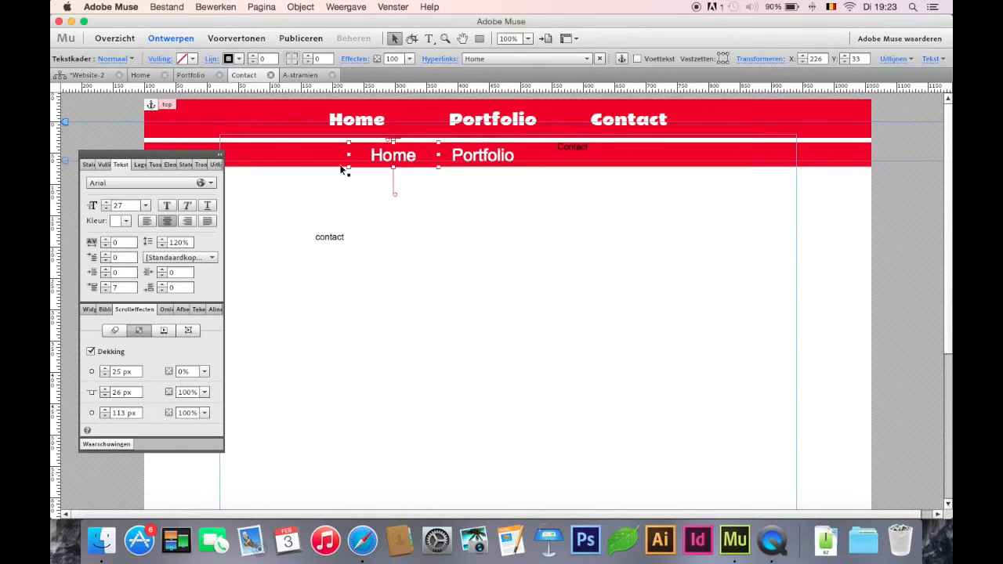
{"action": "left_click", "coordinate": [119, 392]}
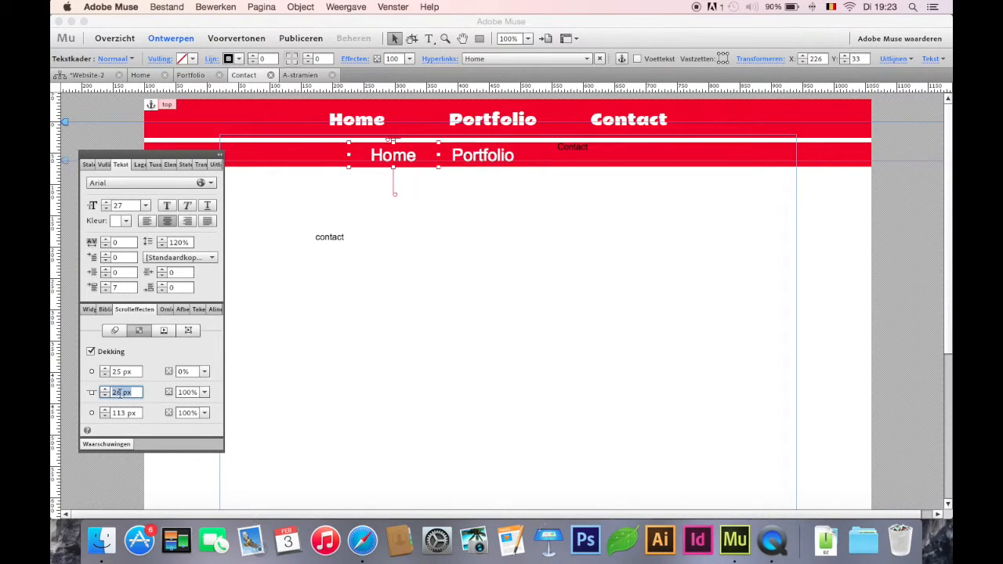
Step: Set the opacity key position to 25 px for the second bar's Portfolio label and its Contact label
{"action": "left_click", "coordinate": [494, 156]}
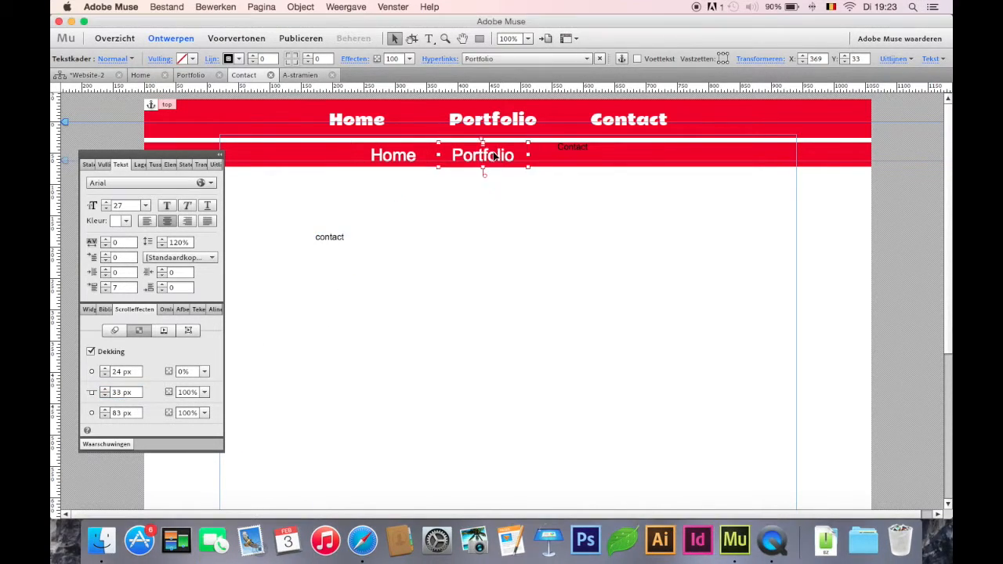
{"action": "left_click", "coordinate": [119, 392]}
{"action": "type", "text": "25"}
{"action": "key", "text": "Return"}
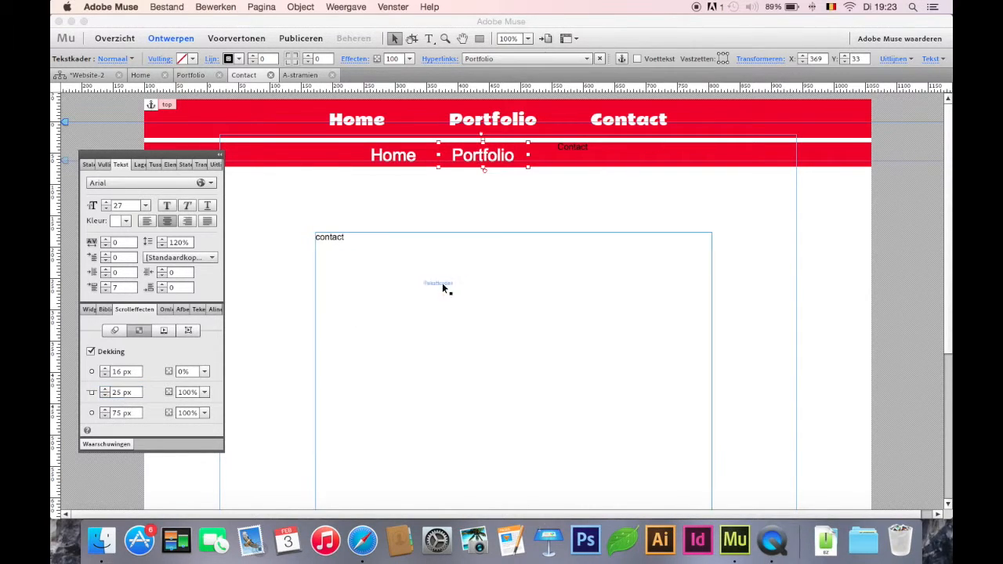
{"action": "left_click", "coordinate": [570, 151]}
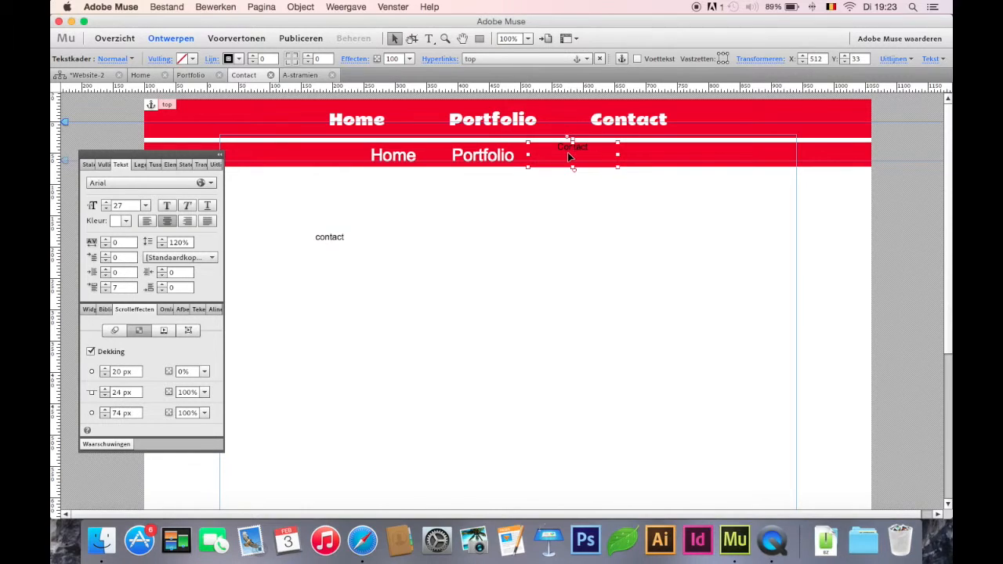
{"action": "left_click", "coordinate": [118, 393]}
{"action": "type", "text": "26"}
{"action": "key", "text": "Return"}
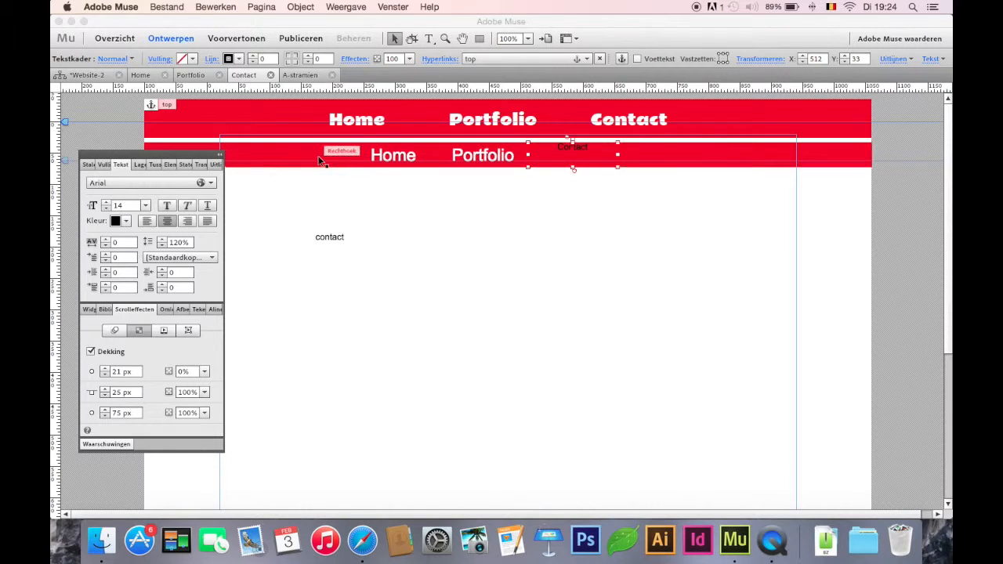
Step: Preview the Contact page and scroll it to check how the second menu bar fades in
{"action": "left_click", "coordinate": [236, 38]}
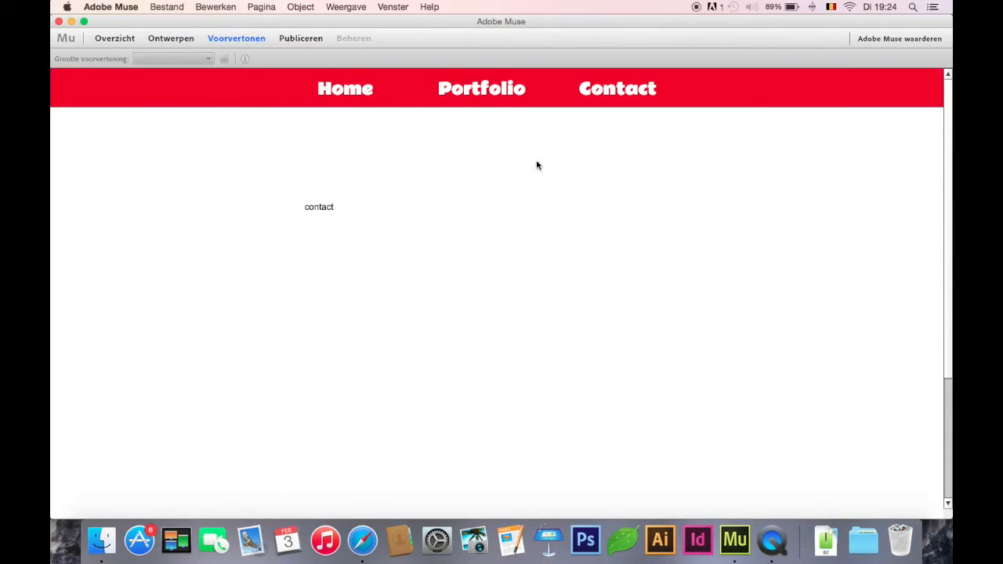
{"action": "left_click_drag", "start_coordinate": [946, 271], "coordinate": [943, 249]}
{"action": "left_click", "coordinate": [163, 41]}
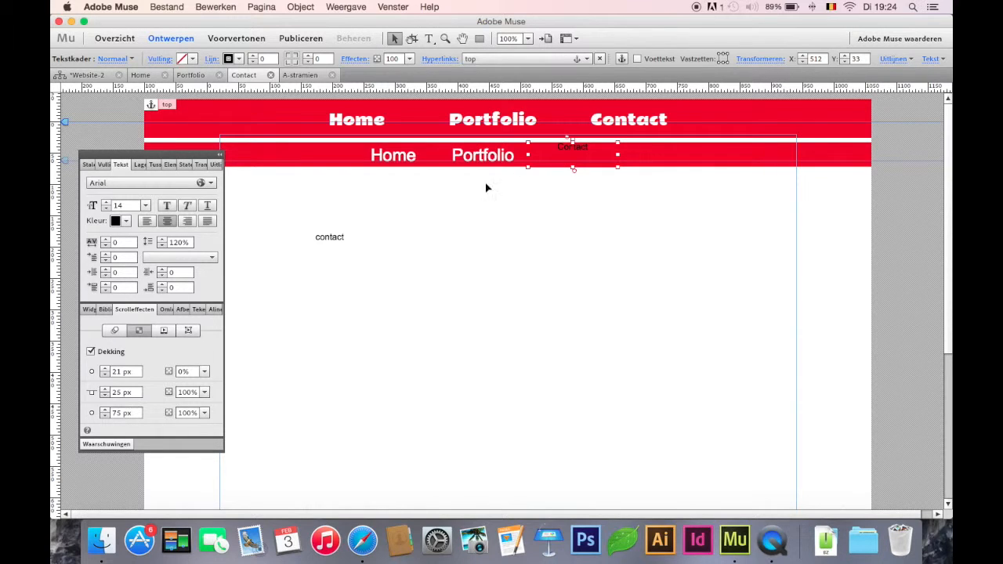
Step: Set the start position of the opacity fade to 16 px for the second bar's Contact label
{"action": "left_click", "coordinate": [492, 156]}
{"action": "left_click", "coordinate": [550, 156]}
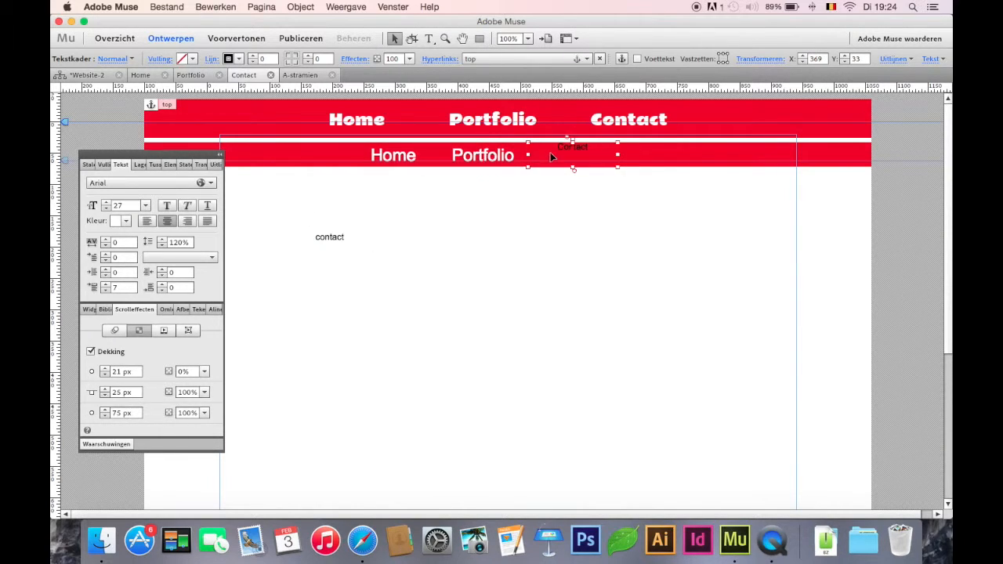
{"action": "left_click", "coordinate": [116, 373]}
{"action": "type", "text": "16"}
{"action": "key", "text": "Return"}
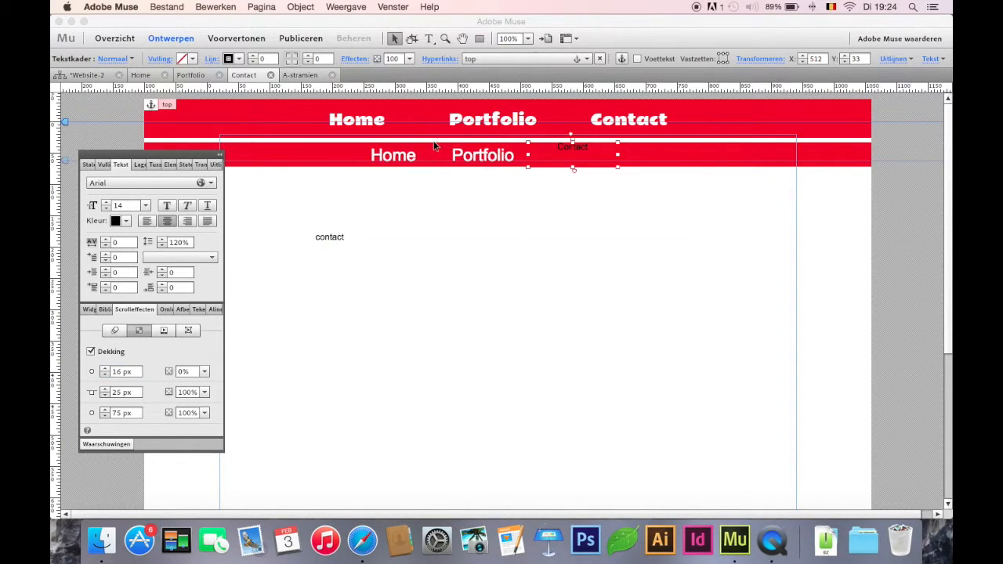
Step: Enable scroll motion on the second red bar with upward initial motion 1x, key position 25 px and final motion 0x
{"action": "left_click", "coordinate": [327, 155]}
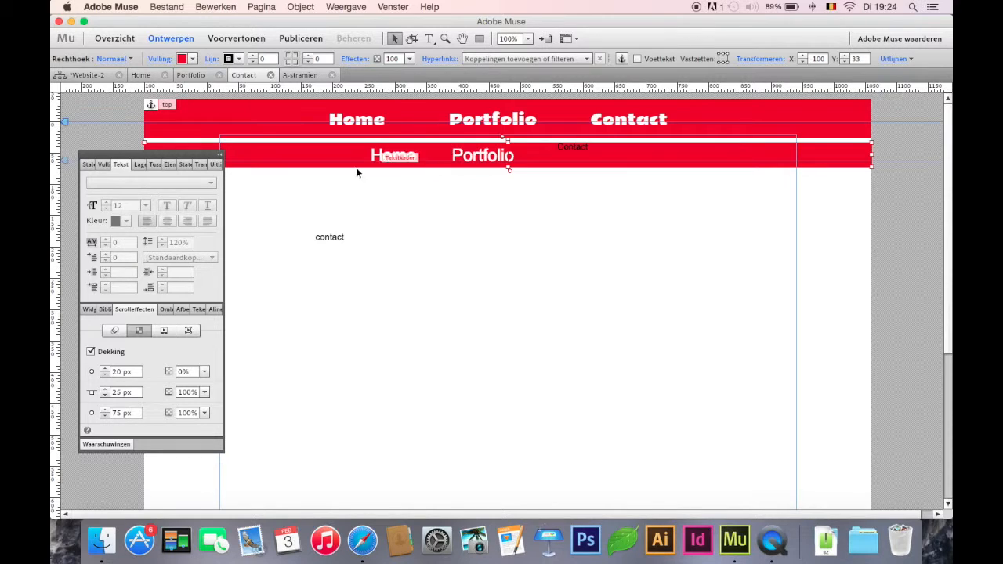
{"action": "left_click", "coordinate": [114, 329]}
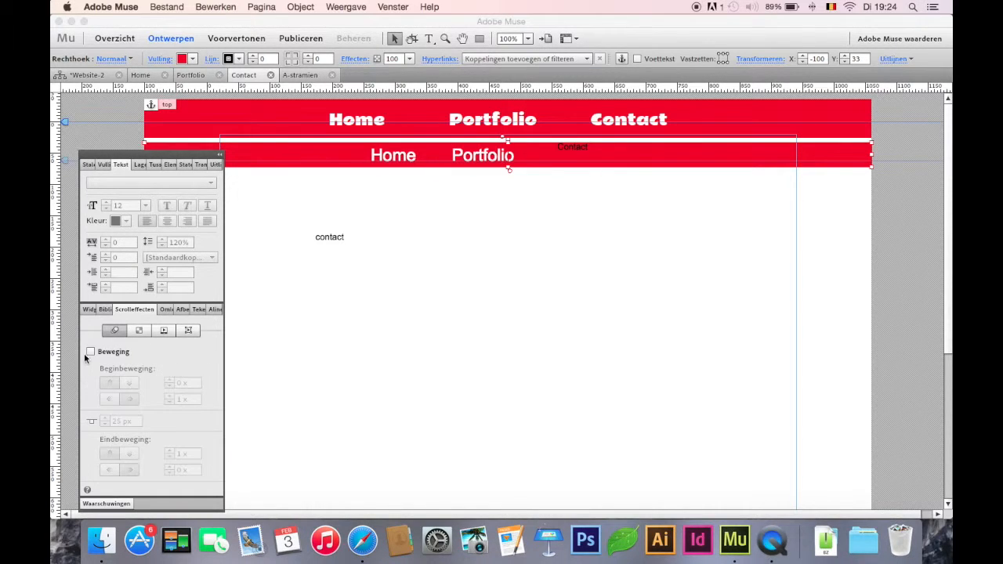
{"action": "left_click", "coordinate": [91, 352]}
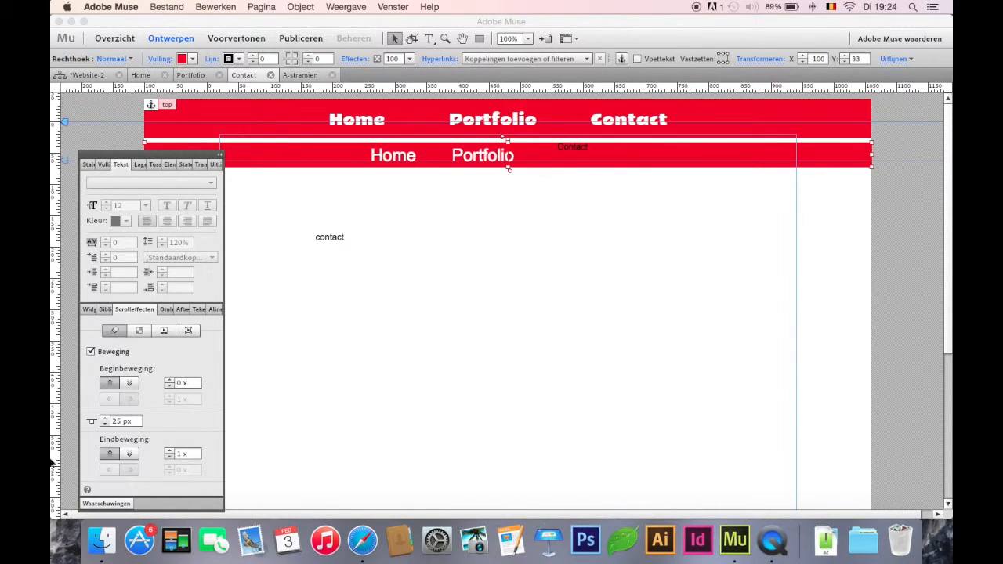
{"action": "double_click", "coordinate": [118, 422]}
{"action": "key", "text": "Return"}
{"action": "double_click", "coordinate": [118, 421]}
{"action": "type", "text": "25"}
{"action": "double_click", "coordinate": [180, 382]}
{"action": "left_click", "coordinate": [179, 453]}
Step: Preview the page and scroll it to check the second red bar's motion
{"action": "left_click", "coordinate": [231, 37]}
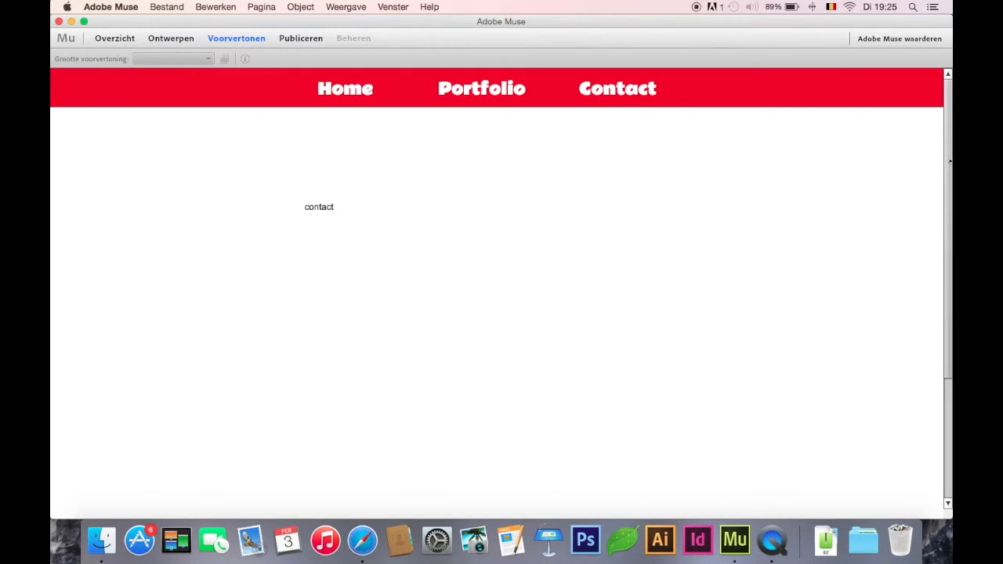
{"action": "mouse_move", "coordinate": [949, 161]}
{"action": "left_mouse_down"}
{"action": "mouse_move", "coordinate": [947, 224]}
{"action": "mouse_move", "coordinate": [945, 145]}
{"action": "left_mouse_up"}
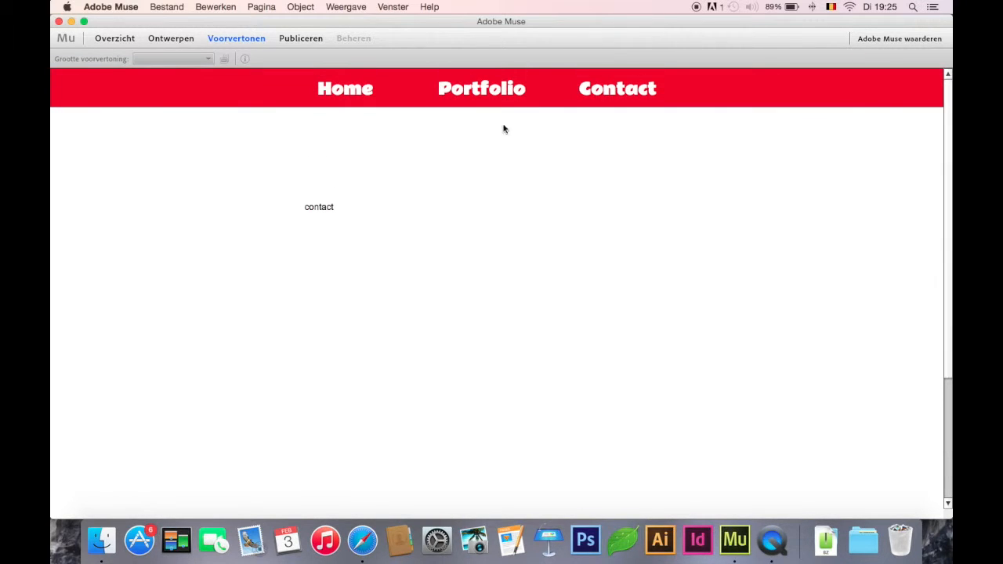
{"action": "left_click", "coordinate": [170, 39]}
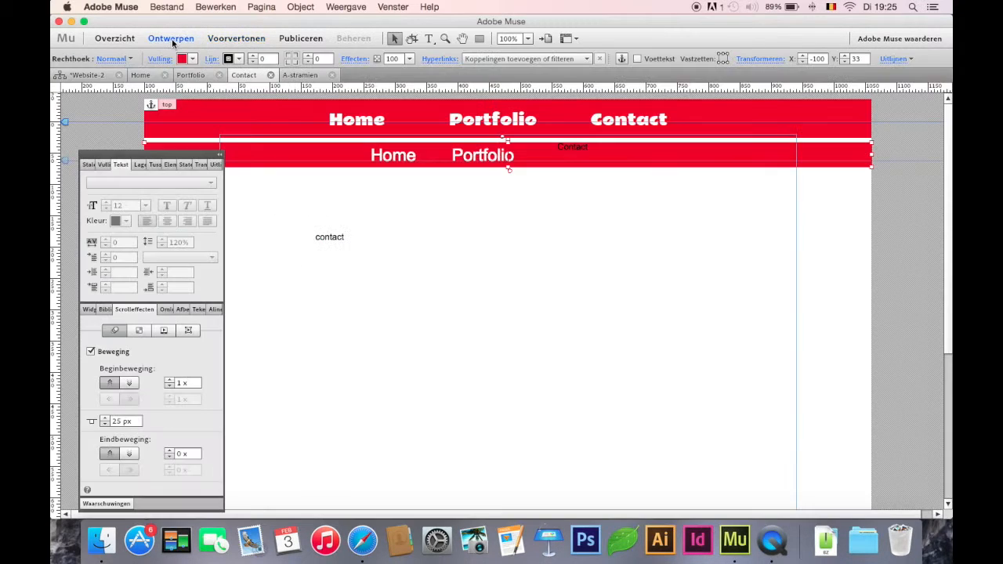
Step: Set the motion key position of the second red bar to 33 px
{"action": "left_click", "coordinate": [120, 423]}
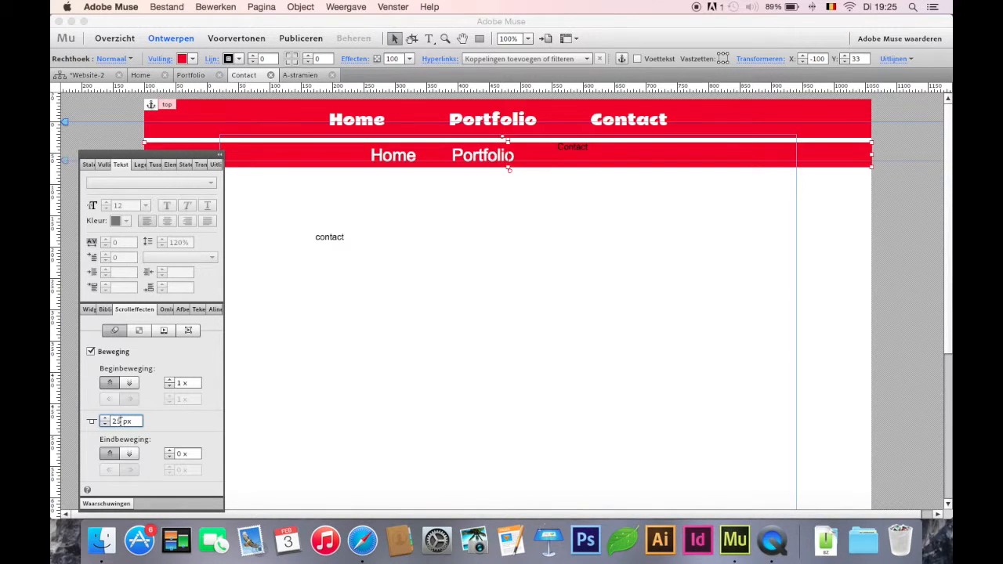
{"action": "type", "text": "0"}
{"action": "key", "text": "Return"}
{"action": "left_click_drag", "start_coordinate": [508, 129], "coordinate": [511, 168]}
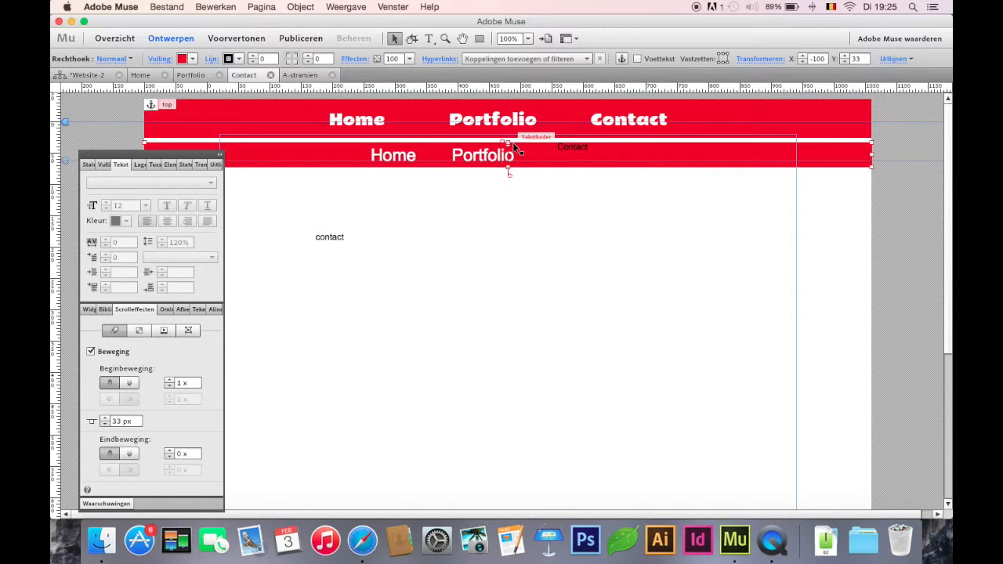
{"action": "left_click_drag", "start_coordinate": [507, 142], "coordinate": [506, 143]}
{"action": "key", "text": "super+z"}
Step: Enable scroll motion for the second bar's Home, Portfolio and Contact labels together, with initial motion 1x vertically and 0x horizontally
{"action": "left_click", "coordinate": [398, 156]}
{"action": "left_click", "coordinate": [483, 157], "text": "shift"}
{"action": "left_click", "coordinate": [577, 159], "text": "shift"}
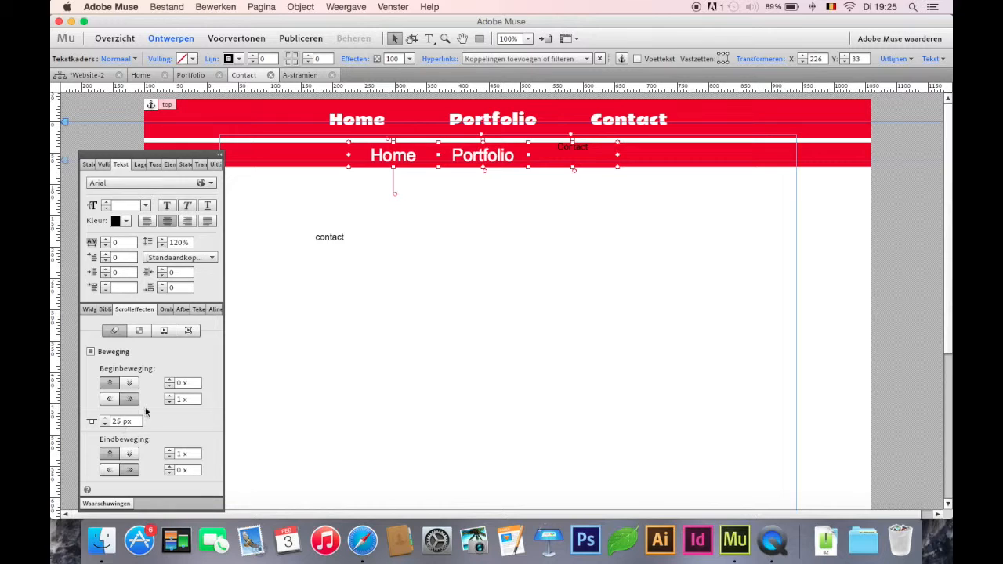
{"action": "left_click", "coordinate": [90, 352]}
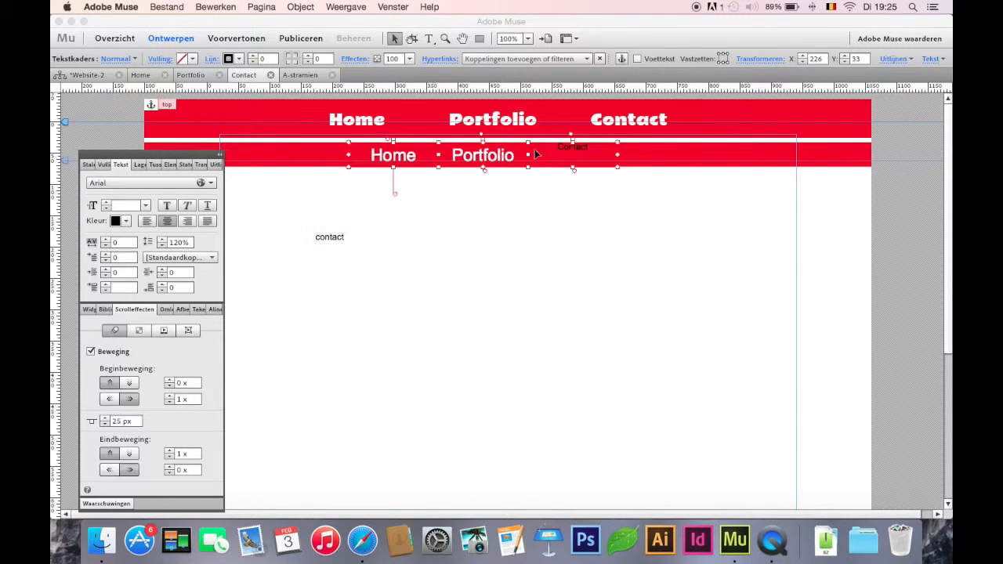
{"action": "left_click", "coordinate": [180, 383]}
{"action": "left_click", "coordinate": [188, 399]}
{"action": "type", "text": "1"}
{"action": "key", "text": "super+a"}
{"action": "type", "text": "0"}
{"action": "key", "text": "Return"}
Step: Set the three labels' final vertical motion to 0x and key position to 33 px, and preview the page while scrolling
{"action": "left_click", "coordinate": [183, 453]}
{"action": "key", "text": "super+a"}
{"action": "type", "text": "0"}
{"action": "key", "text": "Return"}
{"action": "double_click", "coordinate": [111, 421]}
{"action": "type", "text": "33"}
{"action": "key", "text": "Return"}
{"action": "left_click", "coordinate": [229, 37]}
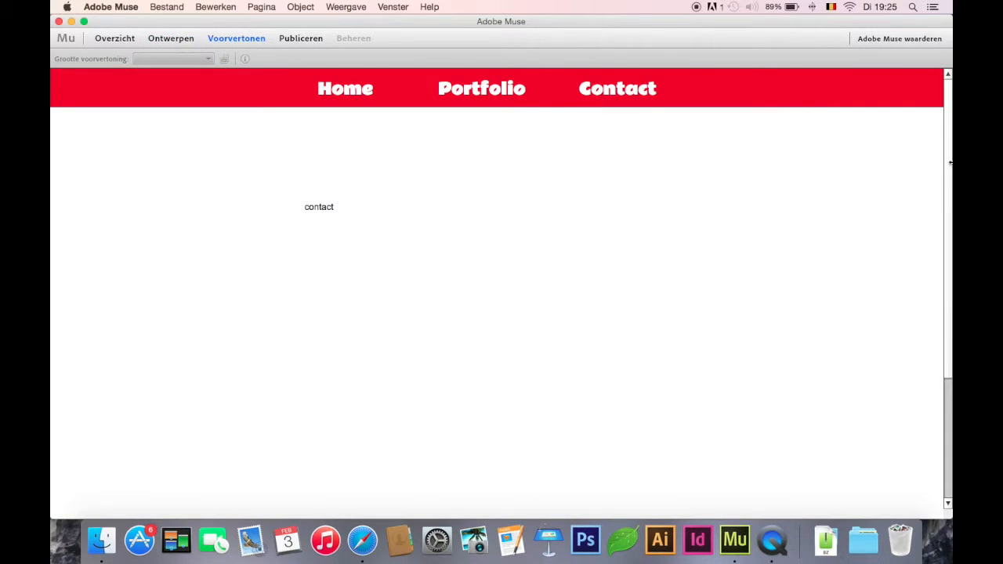
{"action": "left_click_drag", "start_coordinate": [947, 159], "coordinate": [943, 102]}
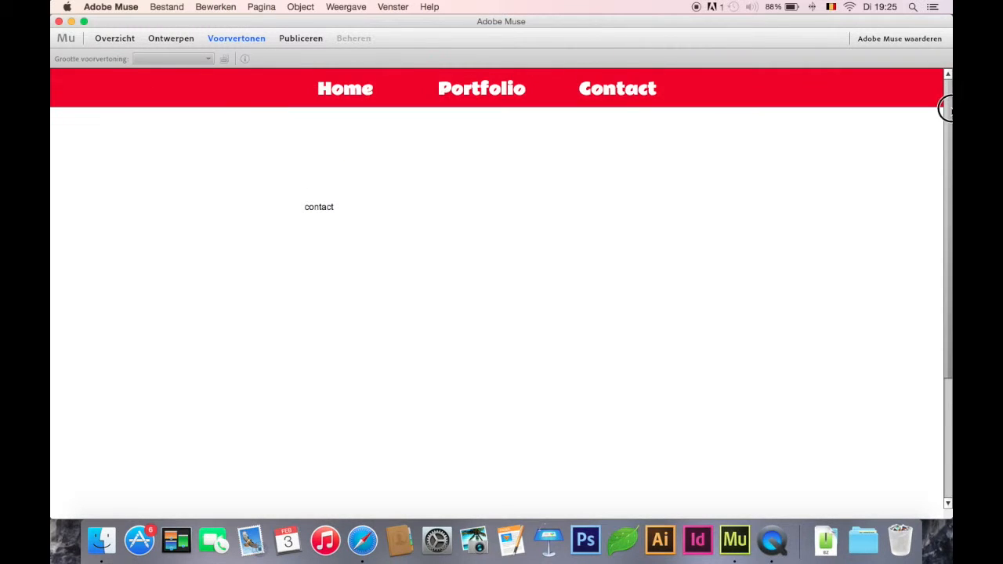
Step: Move the second red bar with its three labels up over the header to about Y -14, and preview the scrolling
{"action": "left_click", "coordinate": [282, 196]}
{"action": "left_click", "coordinate": [218, 155]}
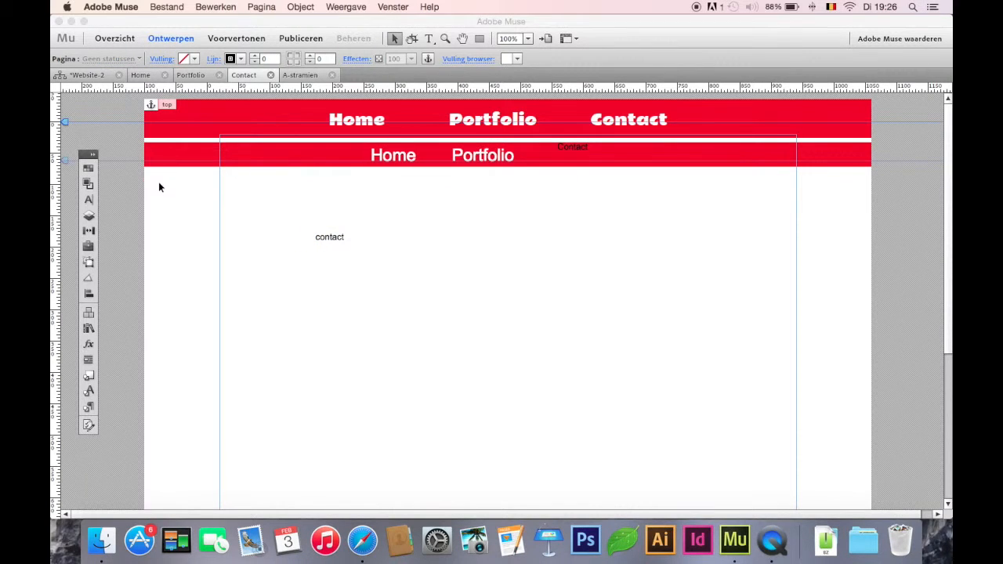
{"action": "left_click", "coordinate": [638, 166]}
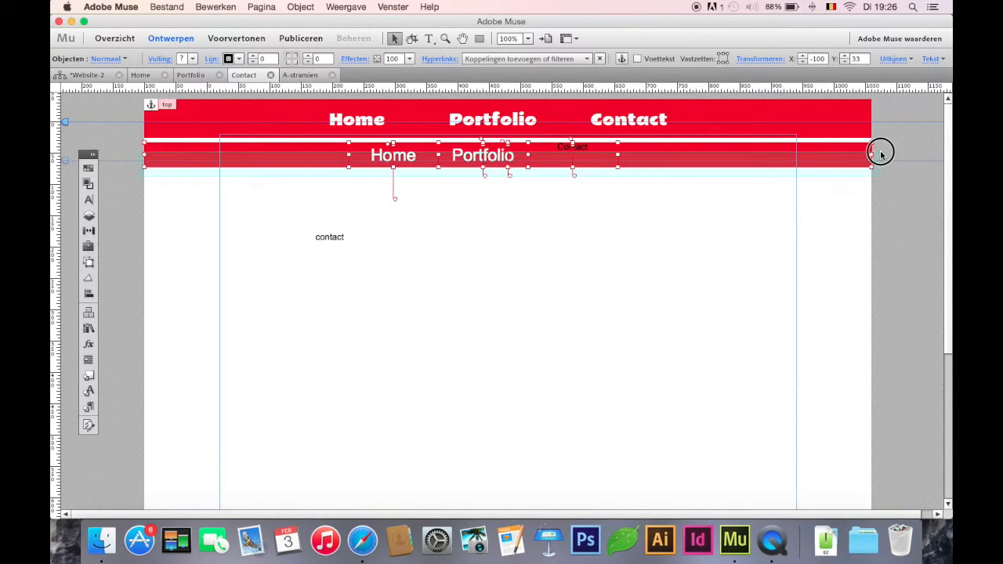
{"action": "left_click_drag", "start_coordinate": [820, 155], "coordinate": [819, 134]}
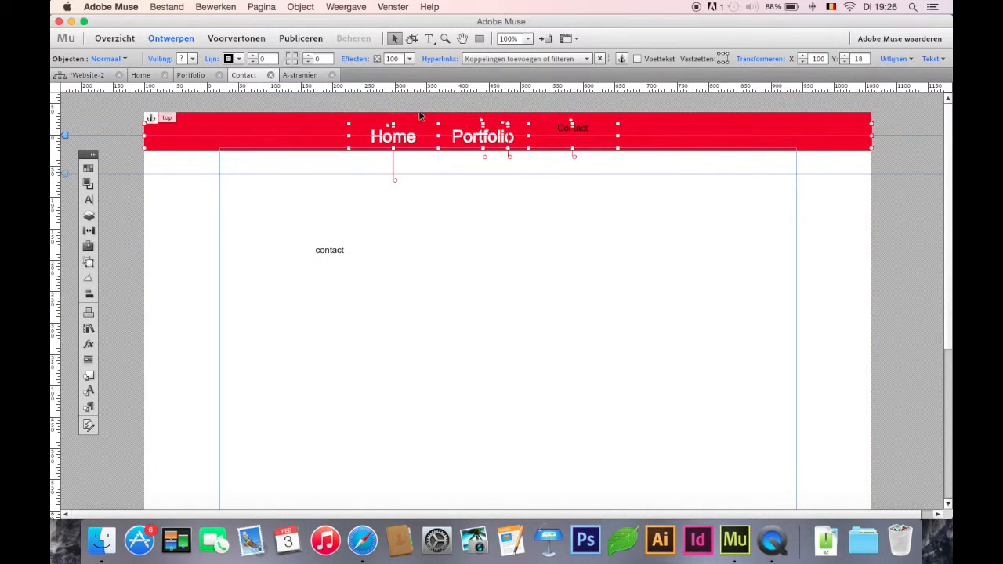
{"action": "key", "text": "Down"}
{"action": "key", "text": "Down"}
{"action": "key", "text": "Down"}
{"action": "key", "text": "Down"}
{"action": "key", "text": "Down"}
{"action": "key", "text": "Down"}
{"action": "key", "text": "Up"}
{"action": "key", "text": "Up"}
{"action": "key", "text": "Up"}
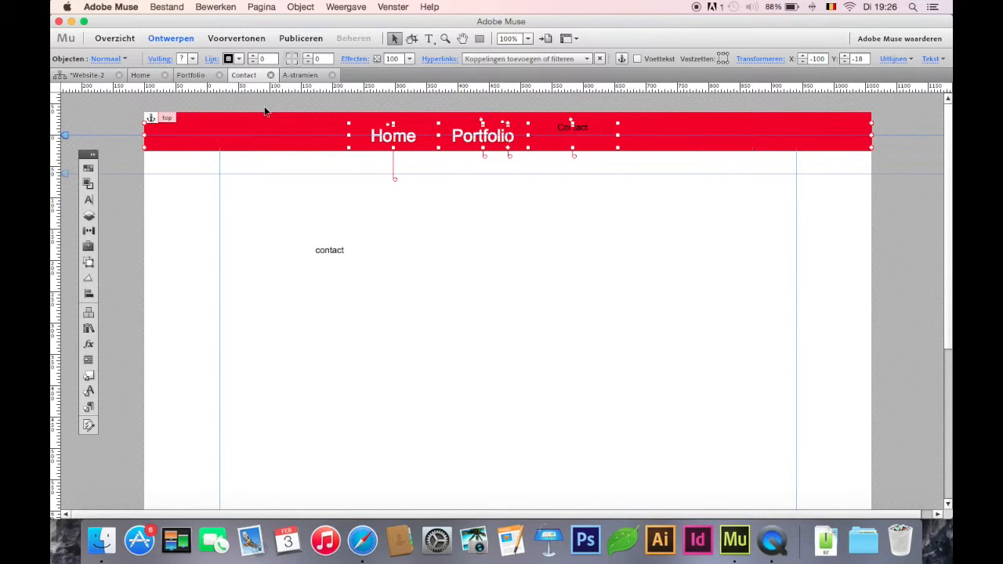
{"action": "key", "text": "Down"}
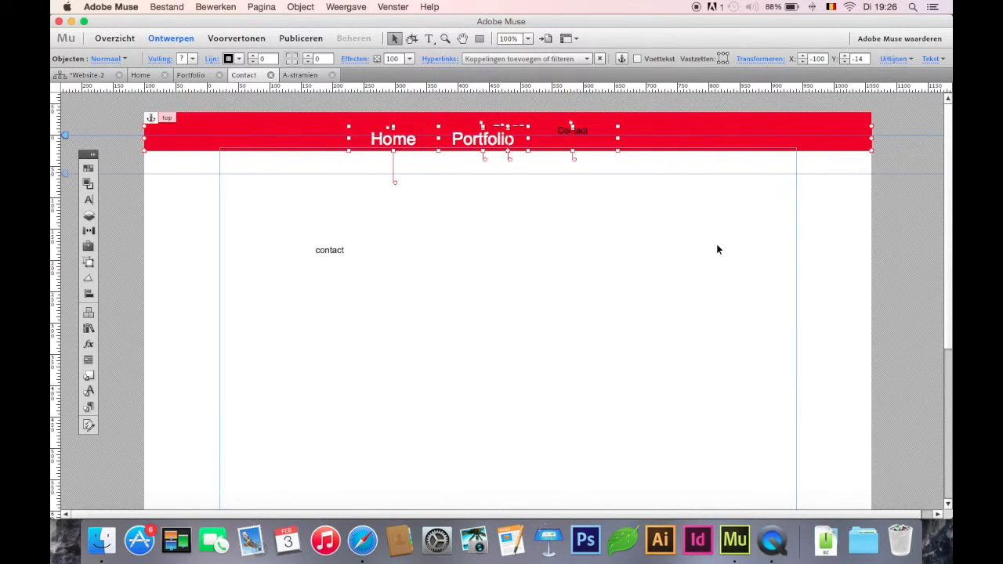
{"action": "left_click", "coordinate": [236, 37]}
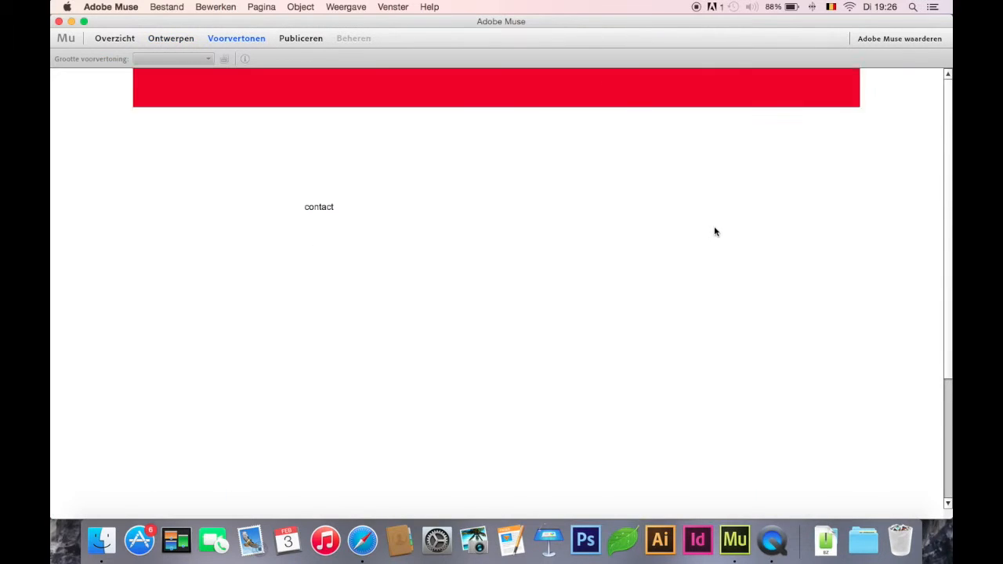
{"action": "left_click_drag", "start_coordinate": [948, 171], "coordinate": [949, 184]}
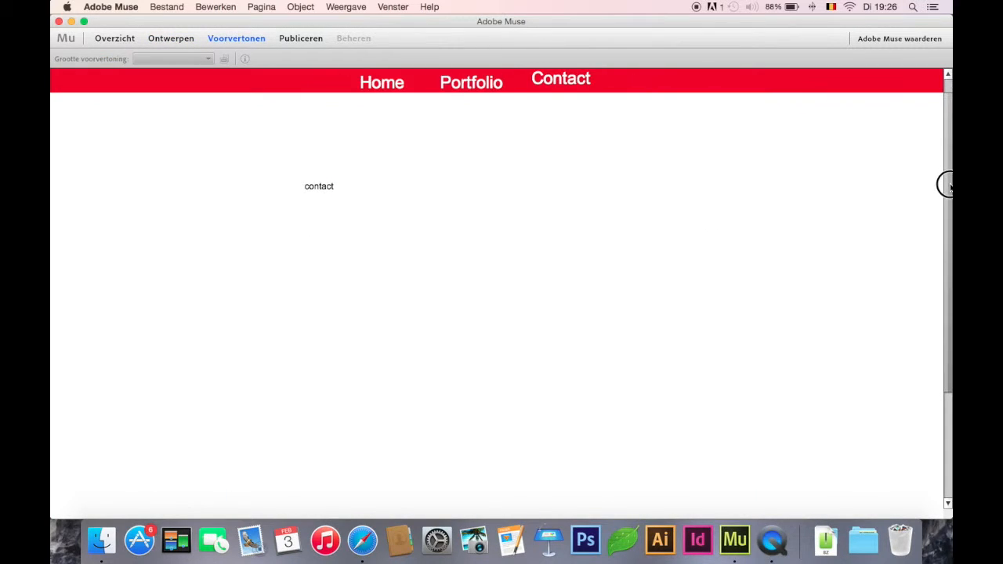
Step: Lower the second red bar and its labels to Y 6 and preview the menu change while scrolling
{"action": "left_click", "coordinate": [171, 37]}
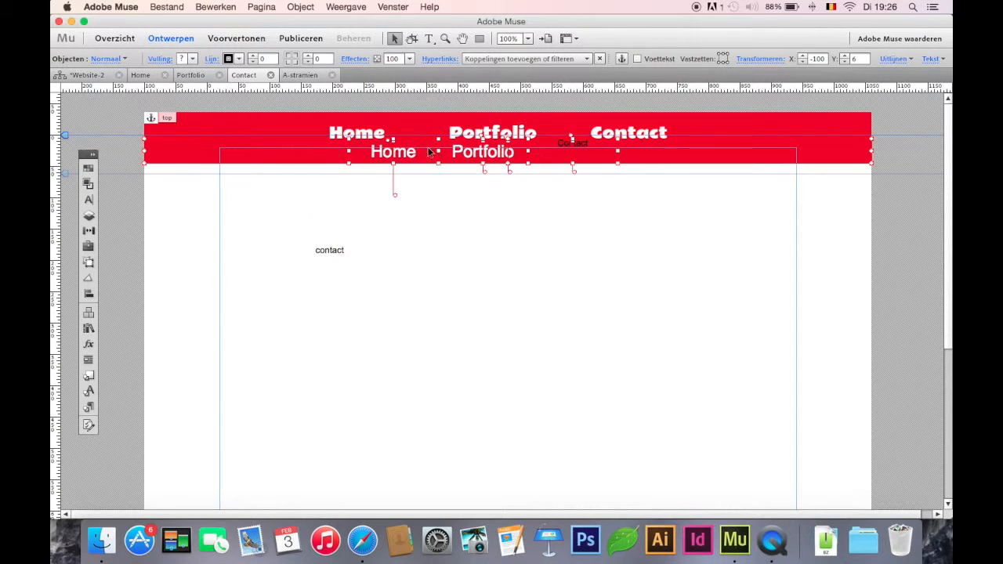
{"action": "left_click", "coordinate": [237, 38]}
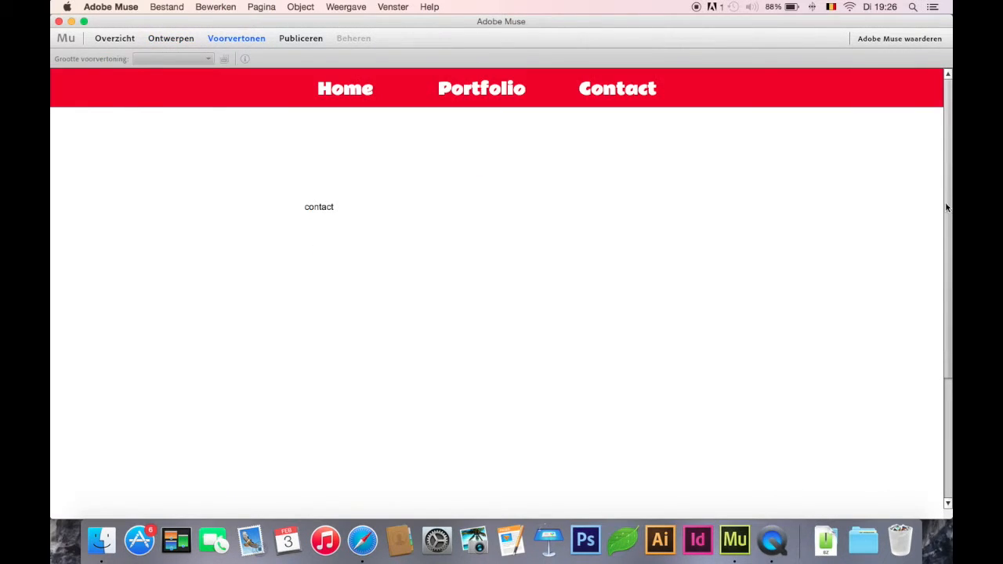
{"action": "left_click_drag", "start_coordinate": [944, 204], "coordinate": [949, 6]}
{"action": "left_click", "coordinate": [170, 41]}
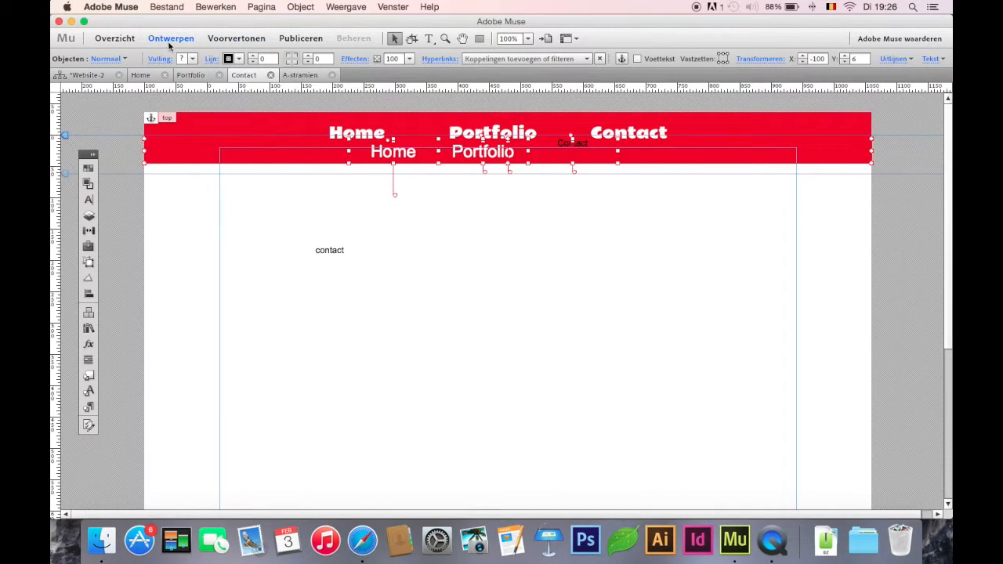
Step: Minimize the website design window and the browser window to show the desktop
{"action": "left_click", "coordinate": [71, 22]}
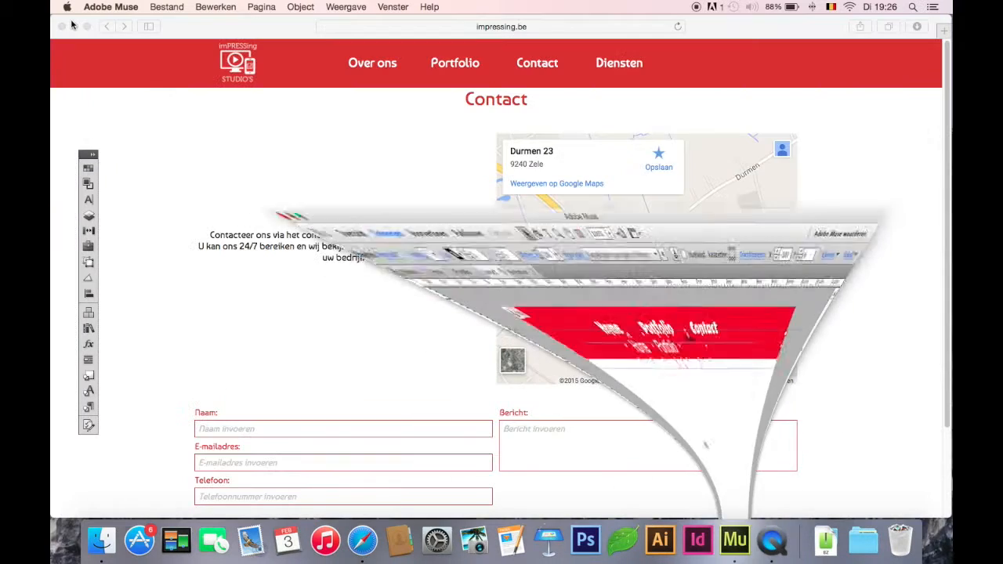
{"action": "left_click", "coordinate": [74, 26]}
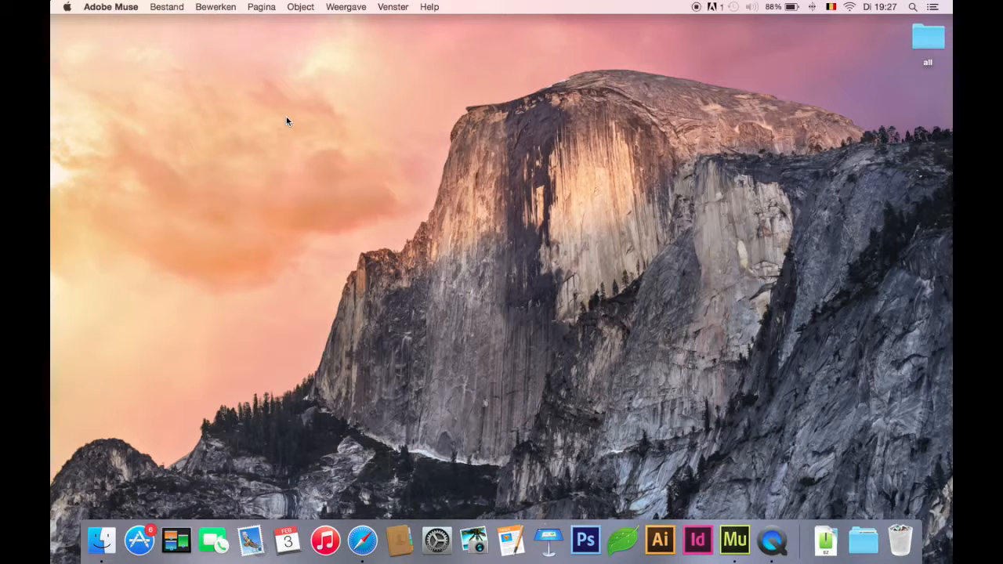
{"action": "left_click", "coordinate": [280, 82]}
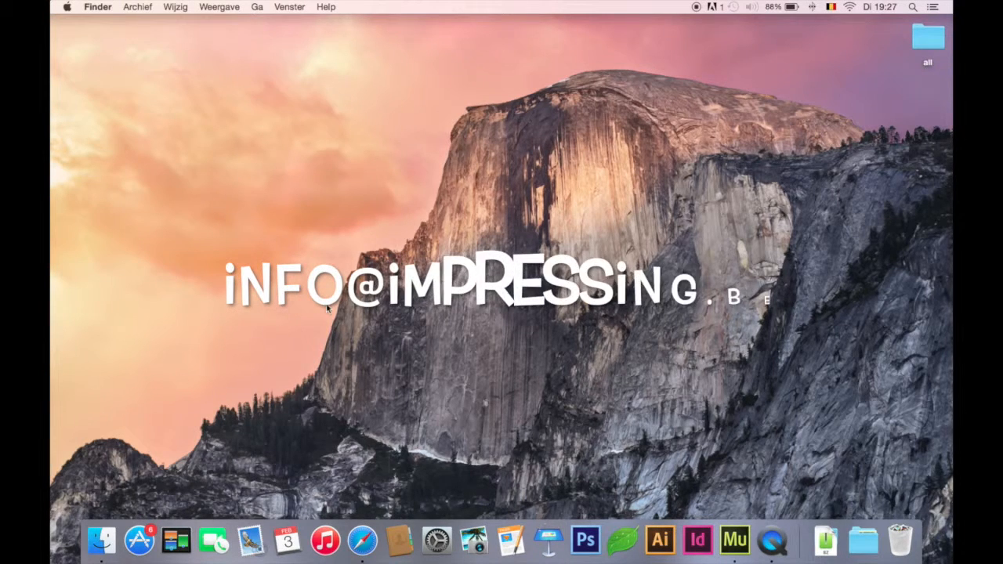